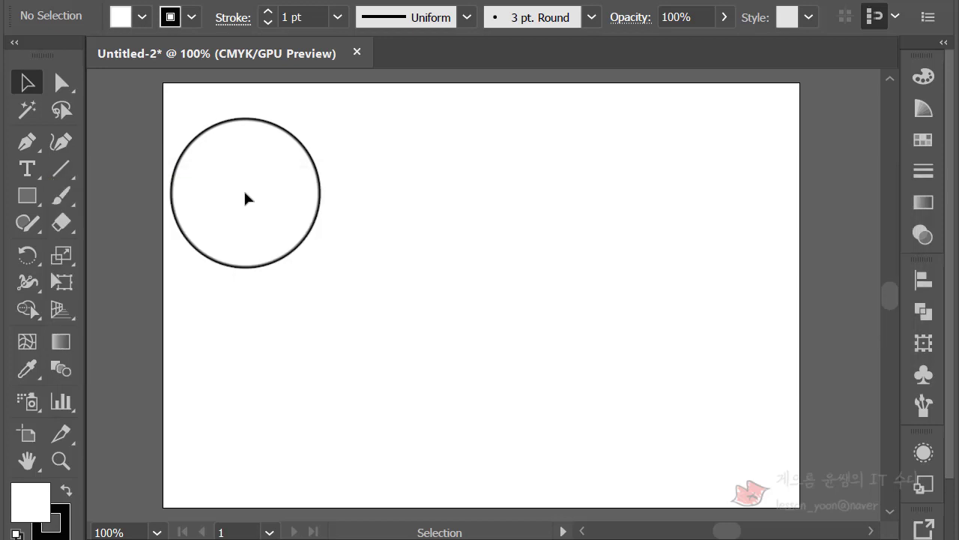
drag(245, 192, 252, 192)
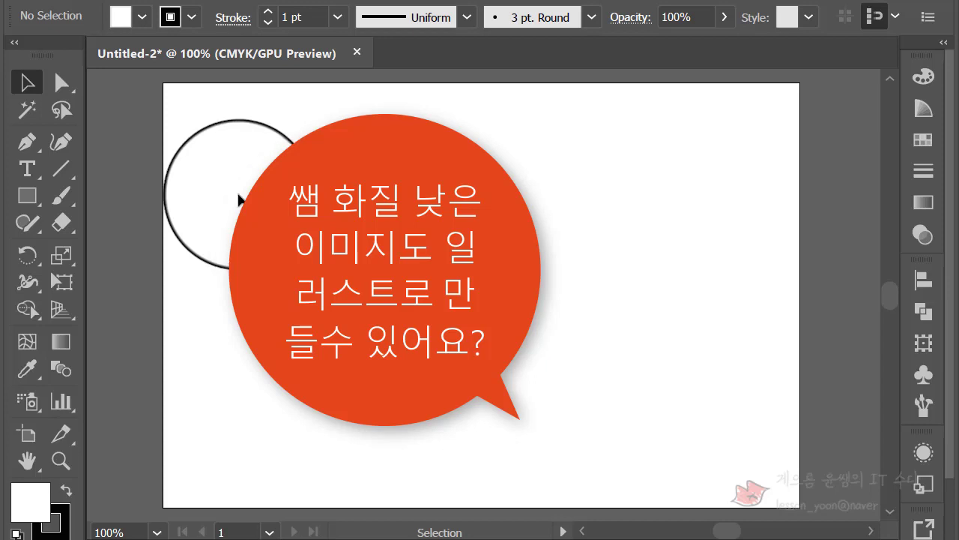
drag(238, 200, 239, 220)
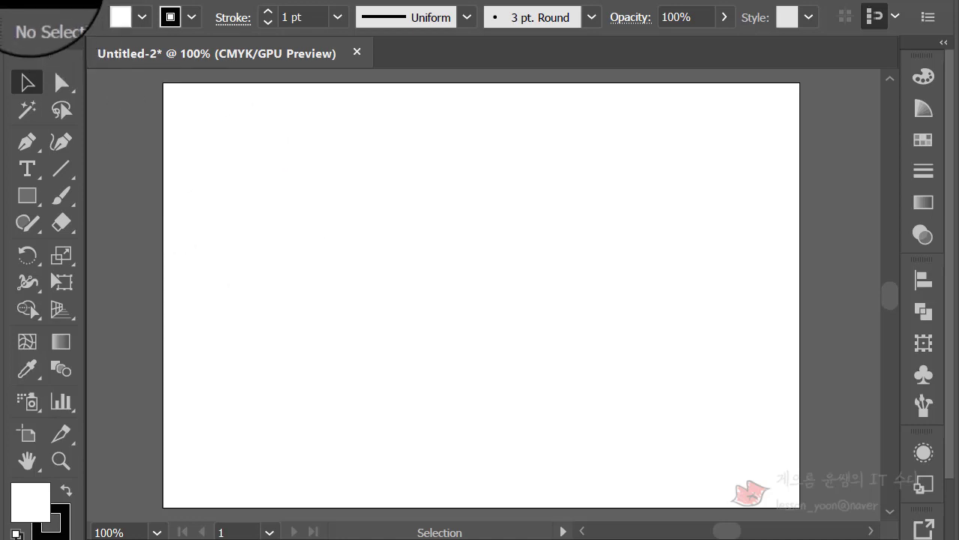
click(28, 0)
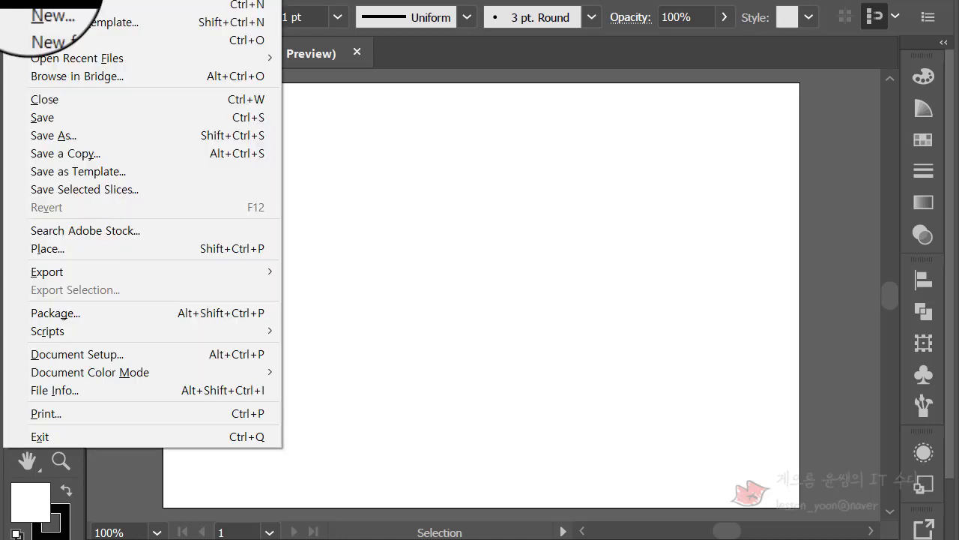
click(354, 294)
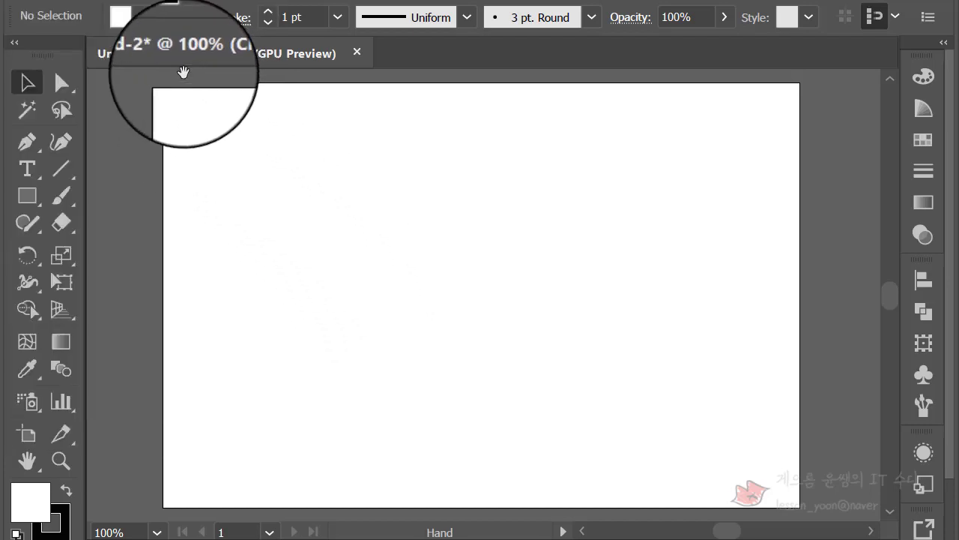
Place the image 001 from the desktop as a linked file and move it up to fit over the artboard.
click(22, 1)
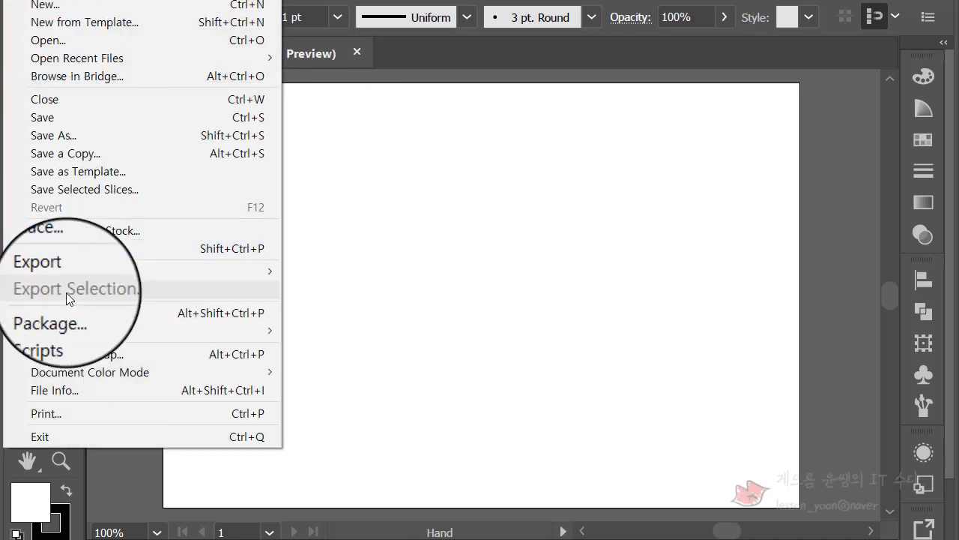
click(65, 253)
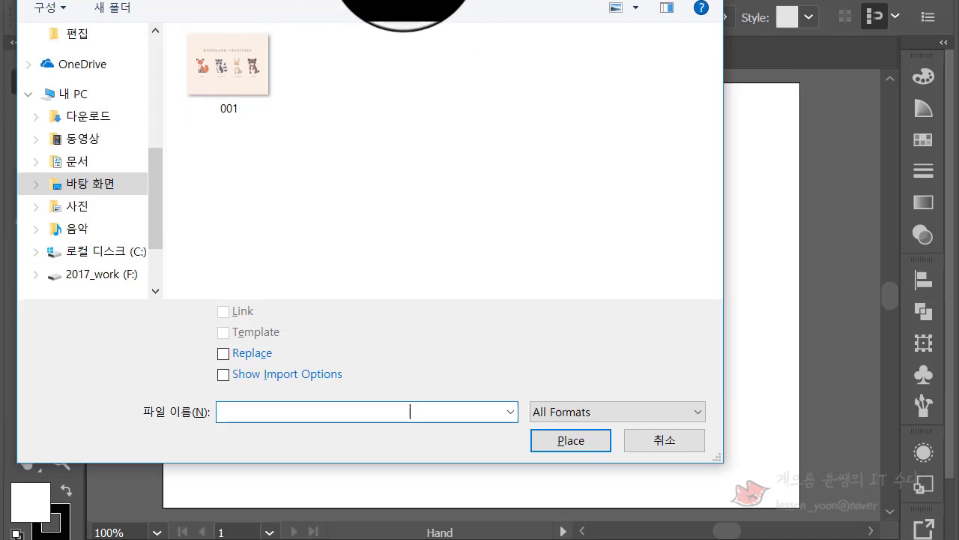
click(338, 97)
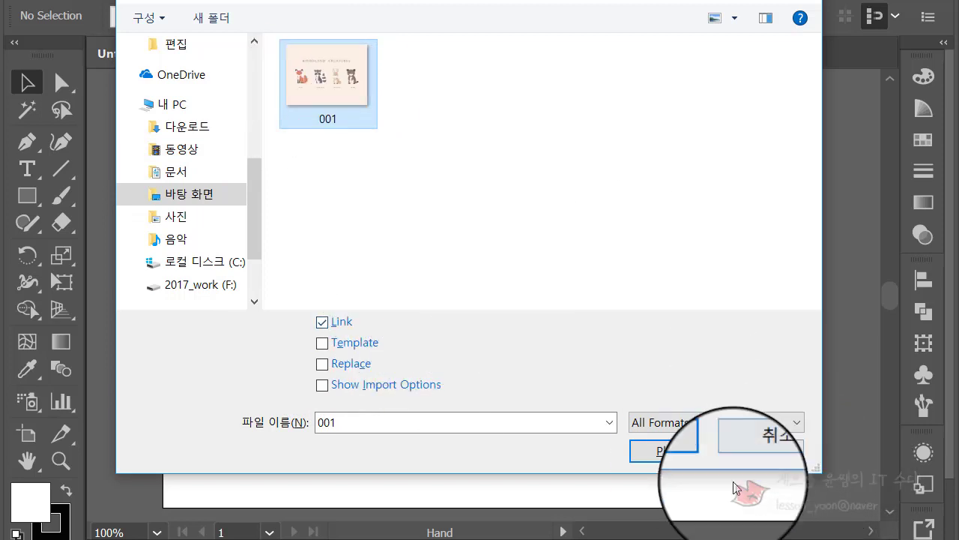
click(678, 452)
click(354, 196)
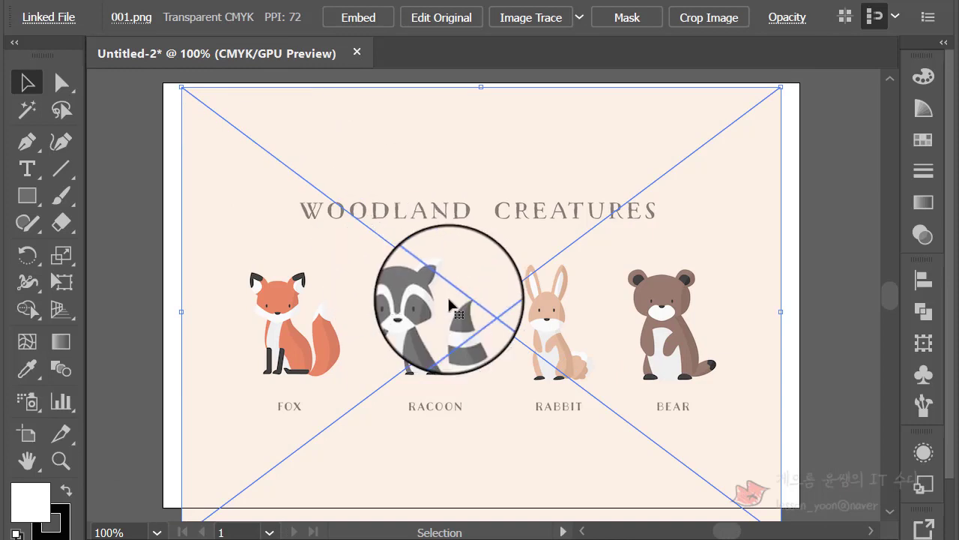
drag(377, 338, 384, 324)
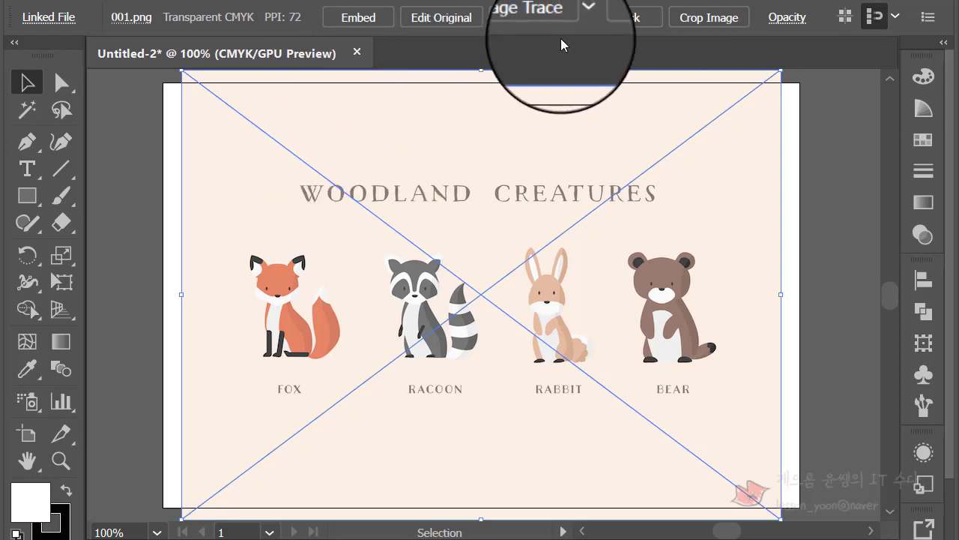
Image Trace the placed woodland illustration and apply the High Fidelity Photo preset.
click(523, 21)
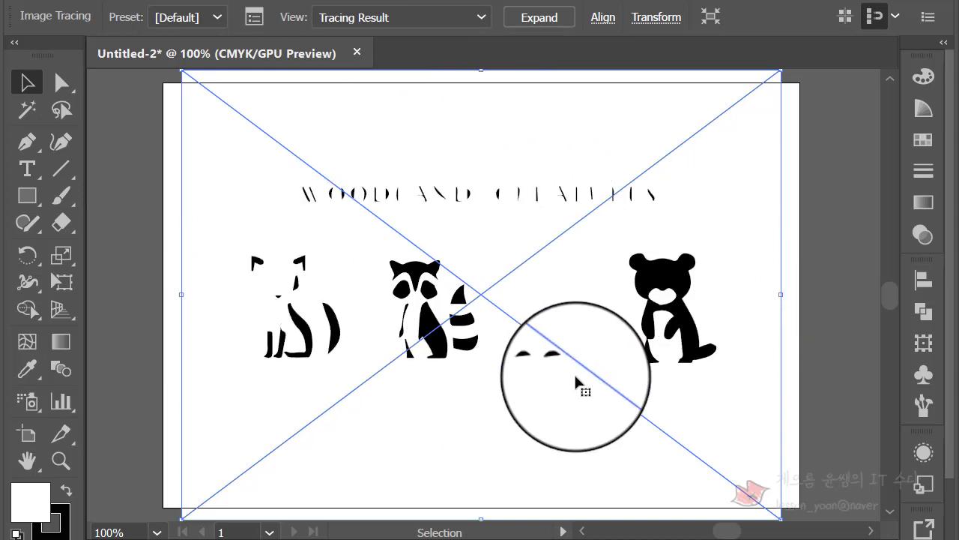
click(218, 18)
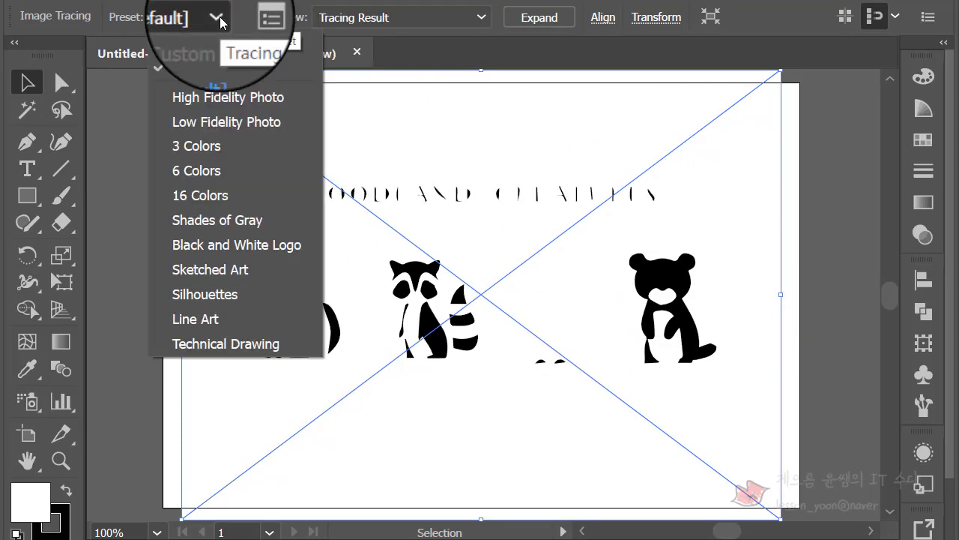
click(229, 104)
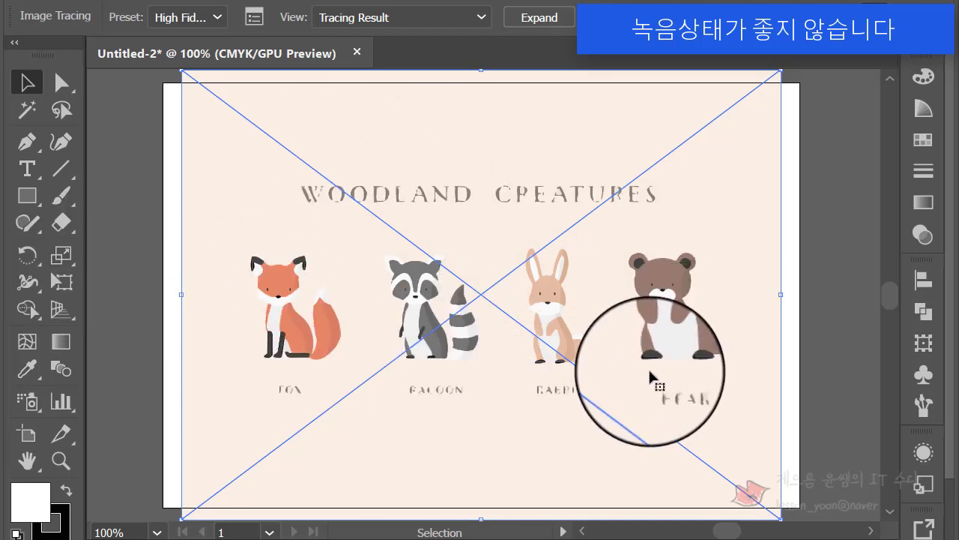
Try the 16 Colors preset on the traced illustration and return it to High Fidelity Photo.
click(220, 17)
click(213, 197)
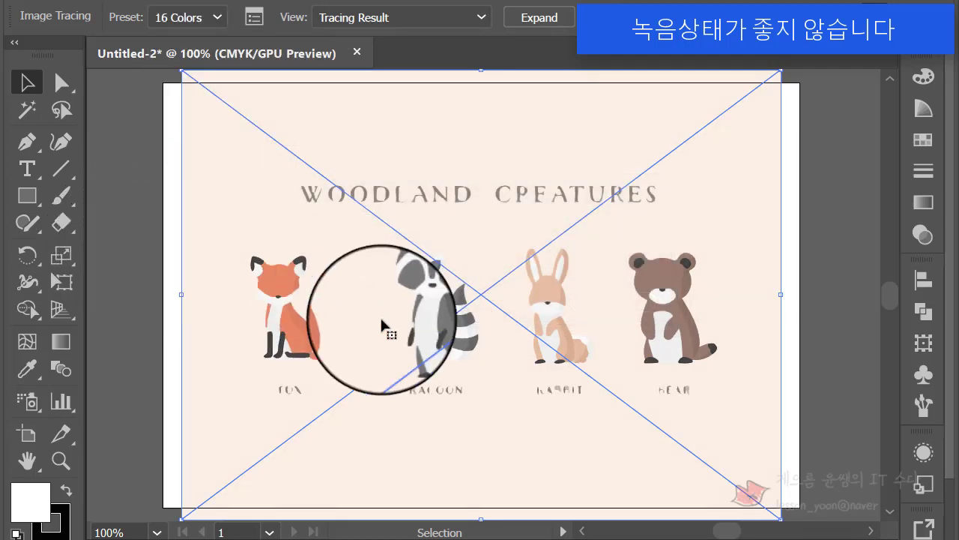
click(213, 17)
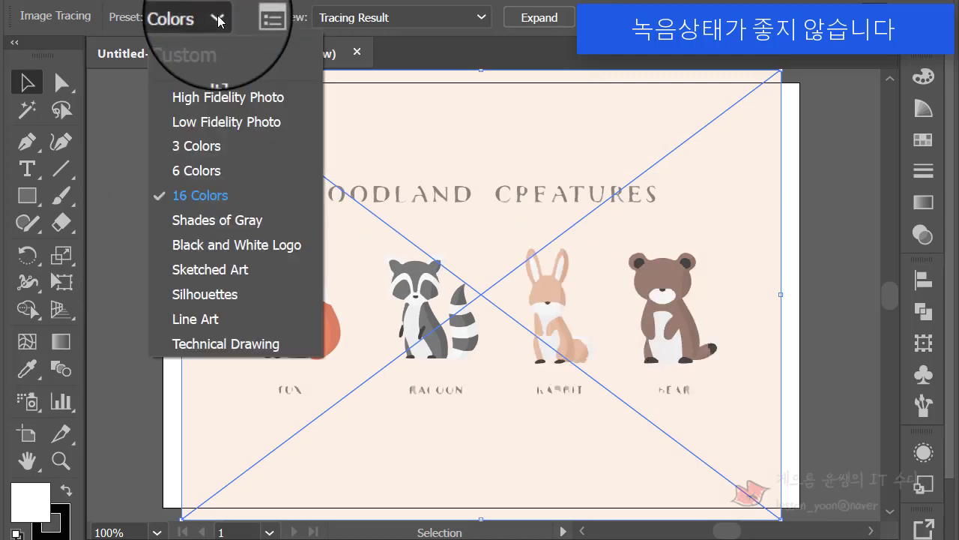
click(210, 106)
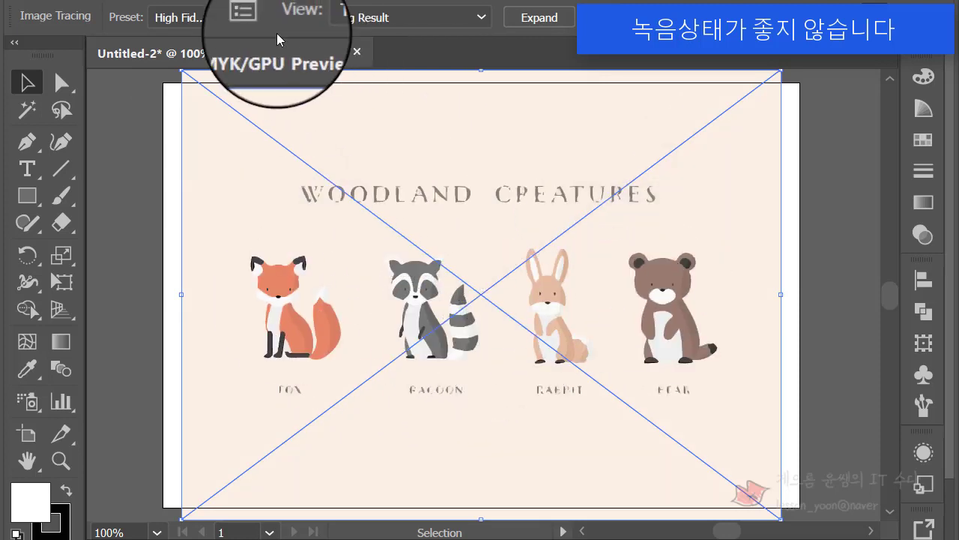
Raise the Colors amount of the illustration's tracing toward More in the detailed trace settings and close them.
click(255, 20)
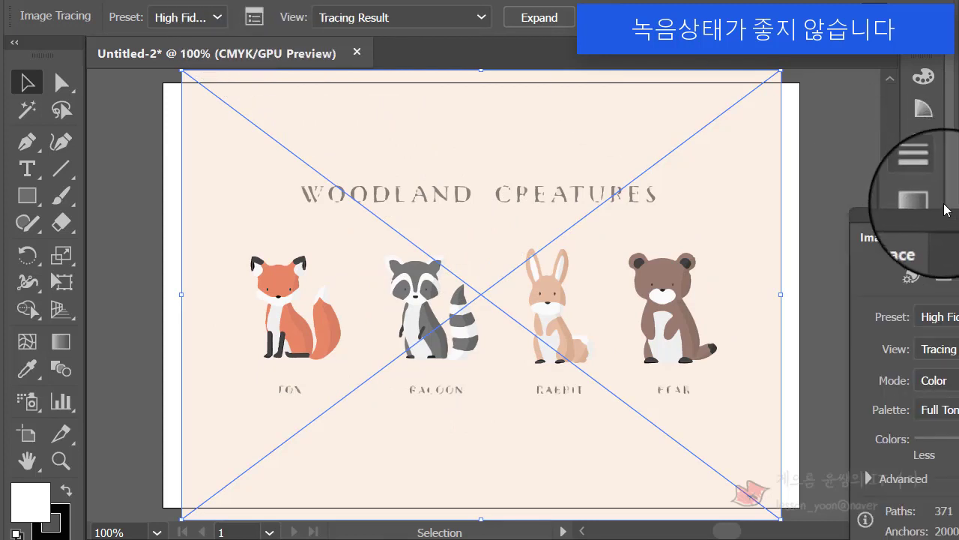
mouse_move(900, 217)
mouse_down()
mouse_move(540, 101)
mouse_move(391, 73)
mouse_up()
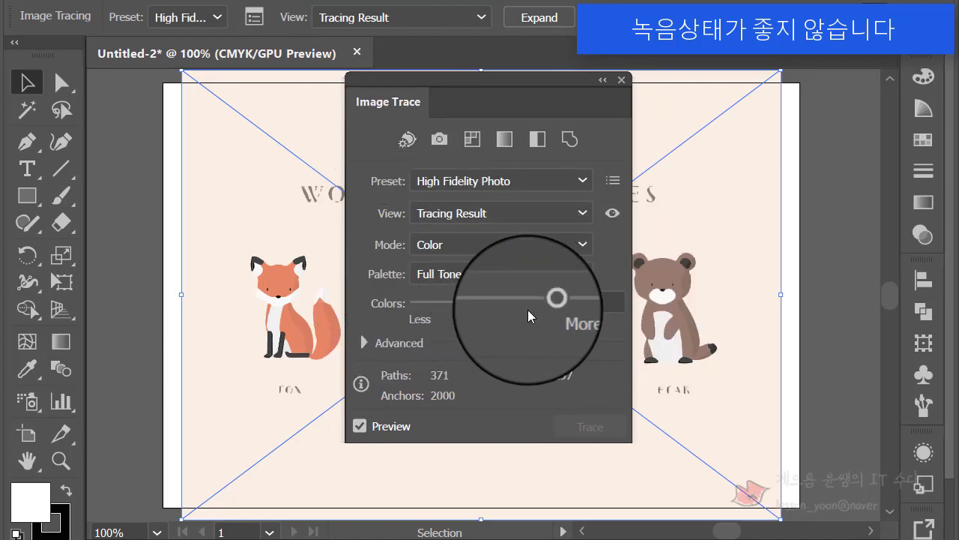
drag(555, 307, 588, 303)
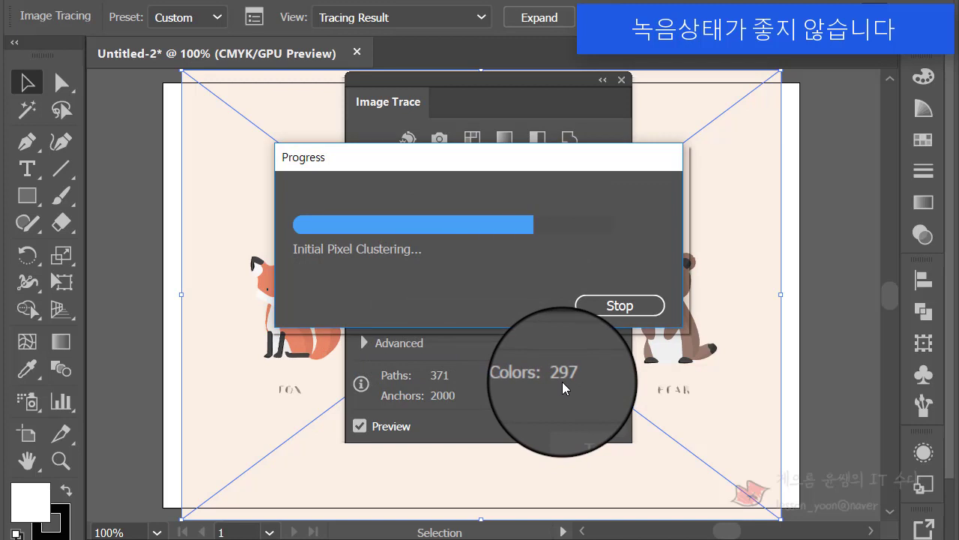
click(622, 79)
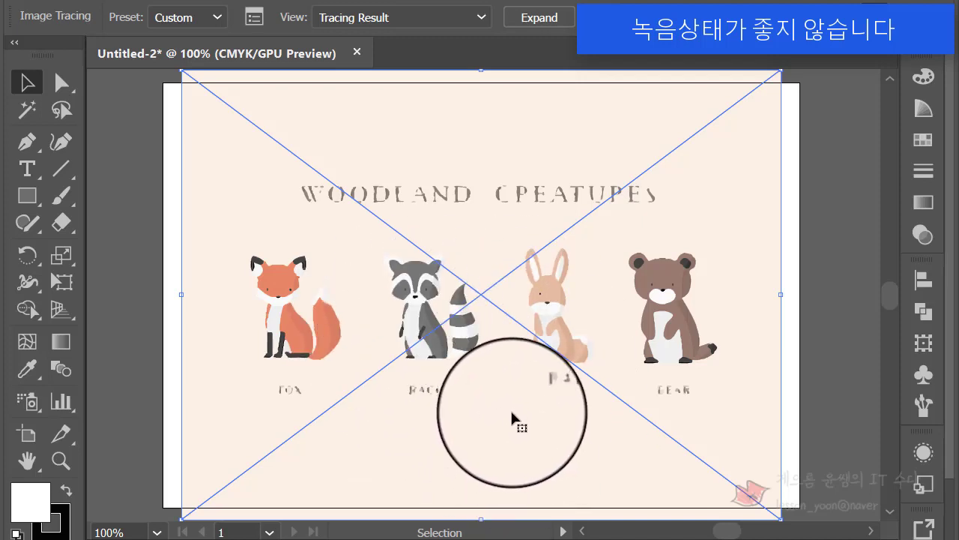
Expand the traced illustration into vector paths, ungroup them and clear the selection.
click(559, 19)
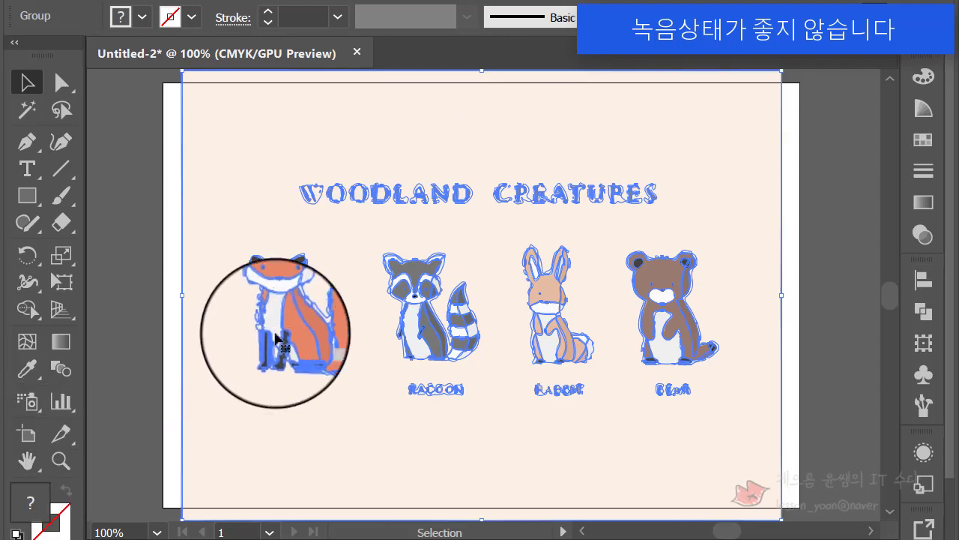
right_click(431, 156)
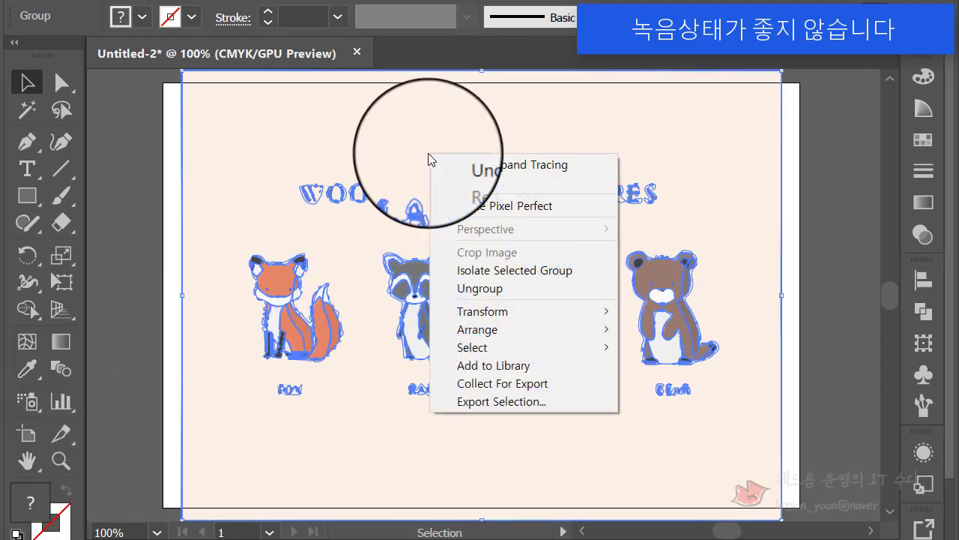
click(540, 291)
click(159, 193)
Delete the cream background shape, the WOODLAND CREATURES title and the row of animal name captions.
click(241, 149)
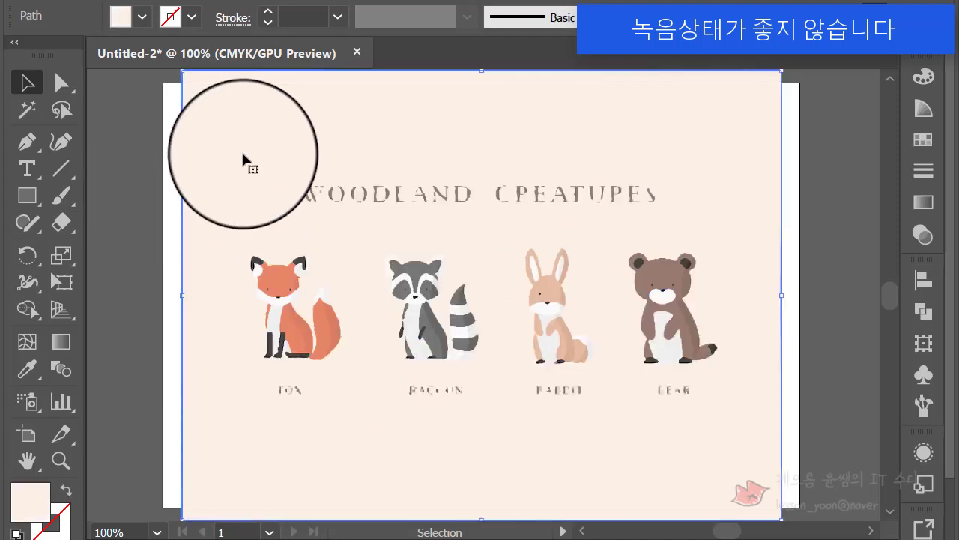
key(Delete)
drag(205, 153, 693, 196)
key(Delete)
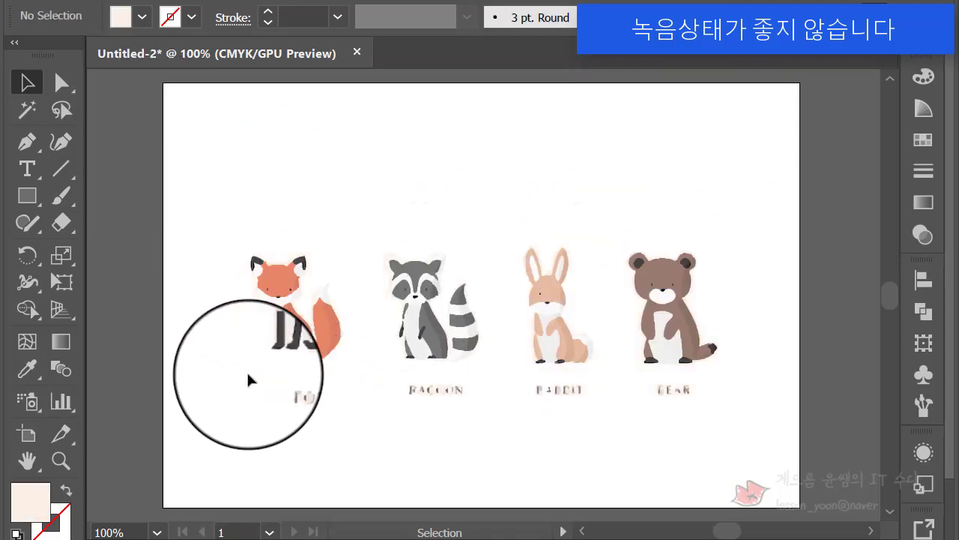
drag(247, 378, 740, 397)
key(Delete)
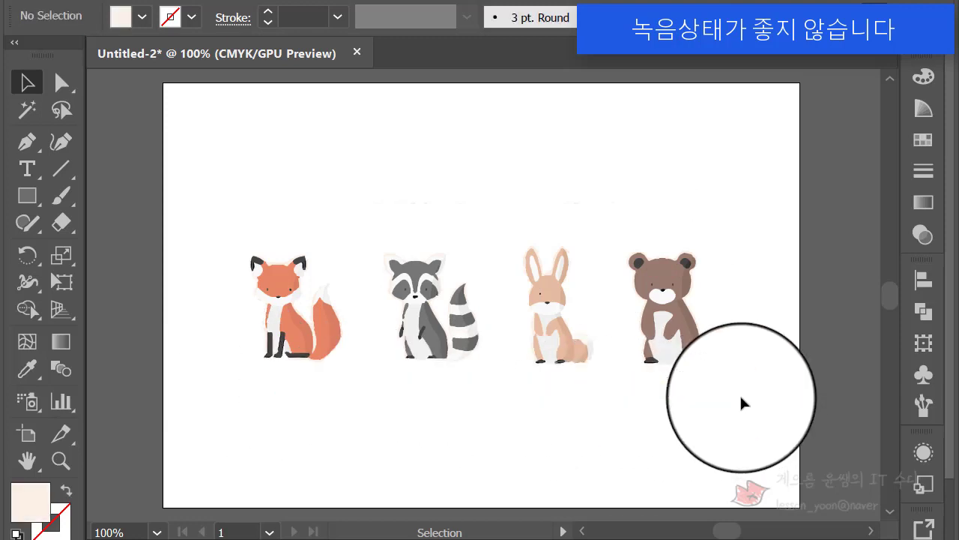
Examine the raccoon's separate vector shapes on its head, face, body and tail at 300% magnification.
key(ctrl+plus)
key(ctrl+plus)
key(ctrl+plus)
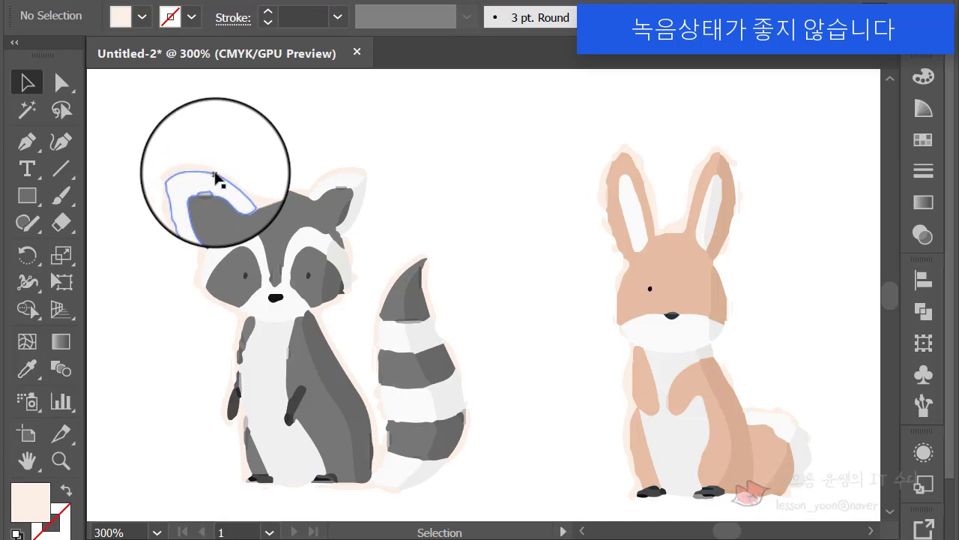
click(226, 215)
click(246, 278)
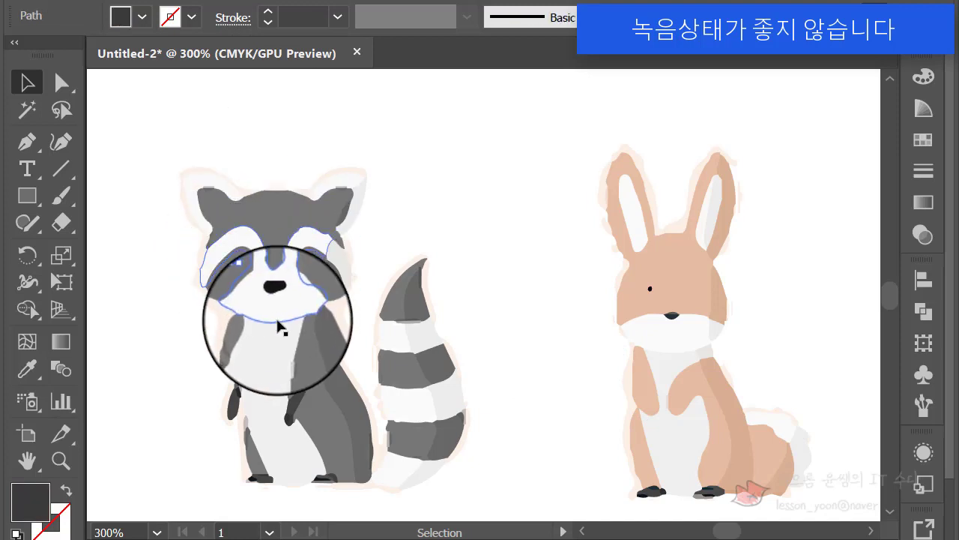
click(278, 319)
click(317, 384)
click(421, 363)
click(412, 310)
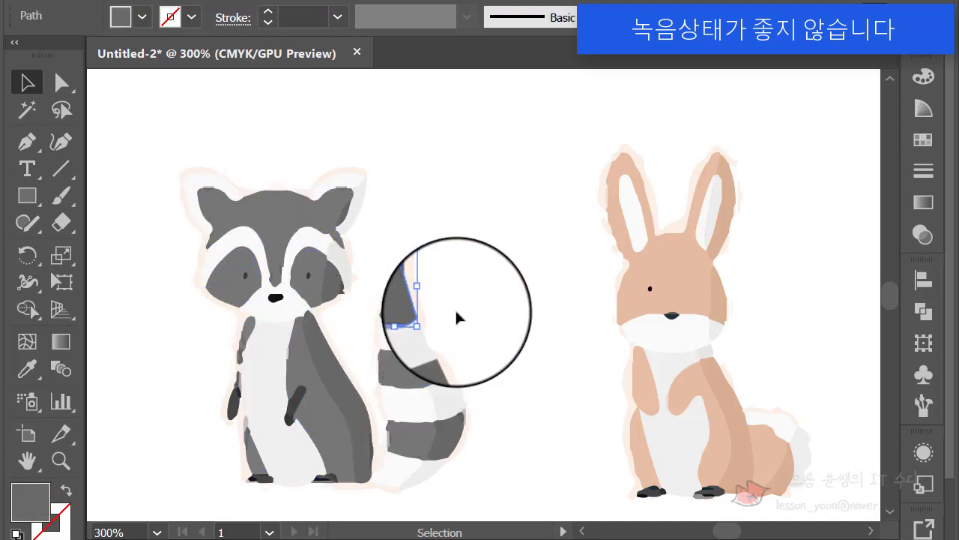
click(457, 320)
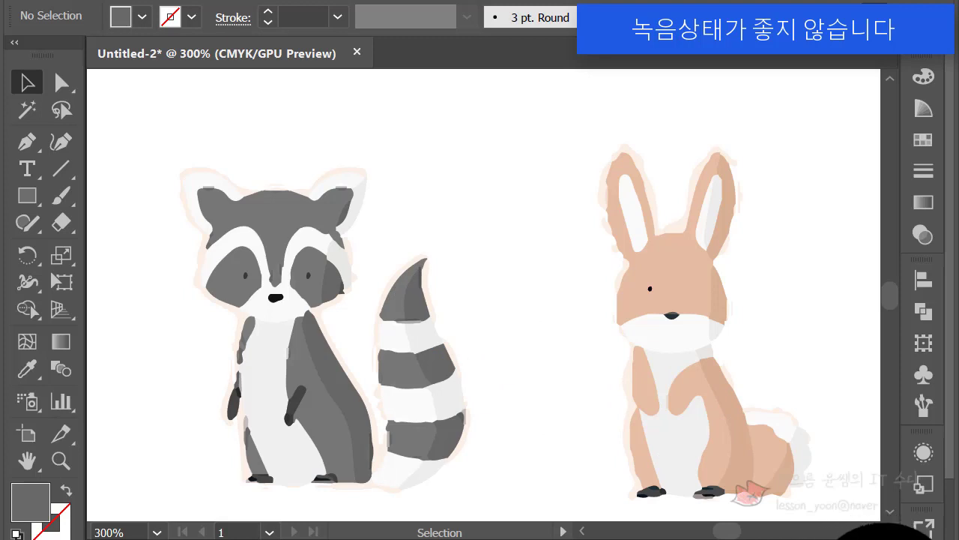
Delete all four traced animals and any leftover paths to empty the artboard.
key(ctrl+1)
drag(769, 417, 207, 180)
key(Delete)
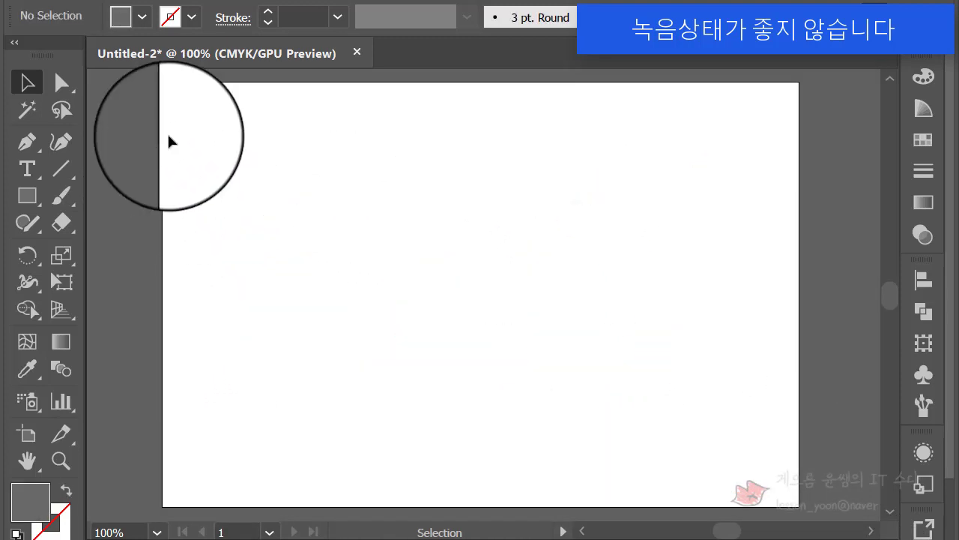
drag(167, 90, 850, 514)
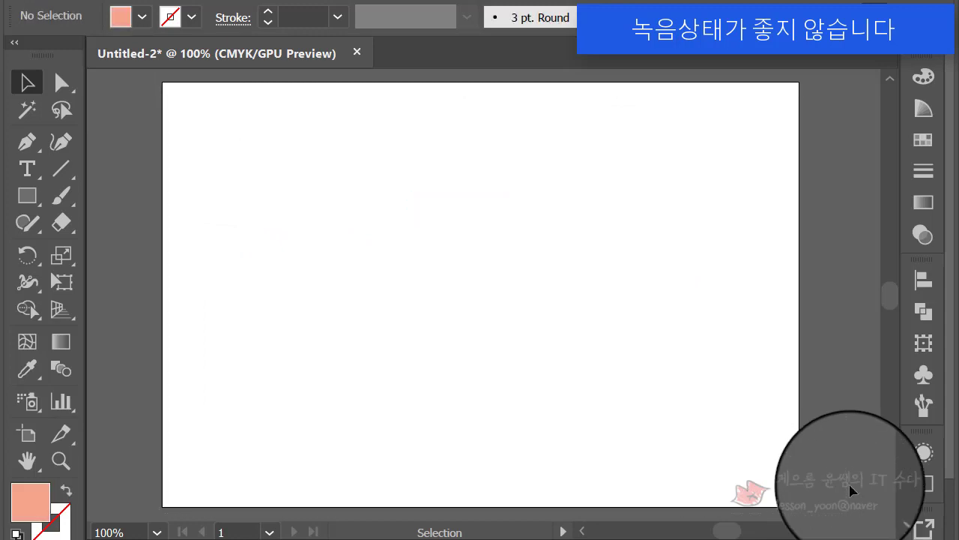
Paste the black-and-white portrait photo and Image Trace it, trying Low Fidelity Photo before applying the 3 Colors preset.
key(ctrl+v)
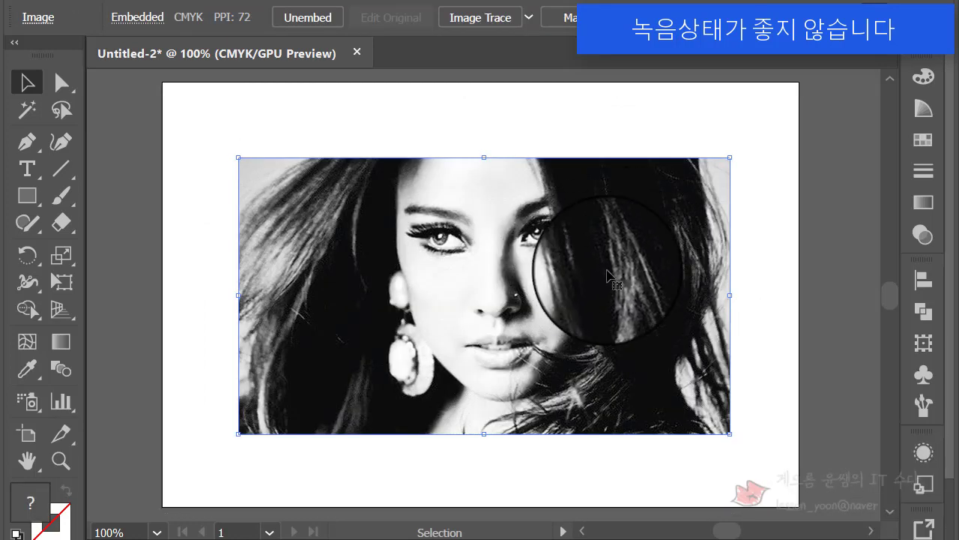
click(480, 18)
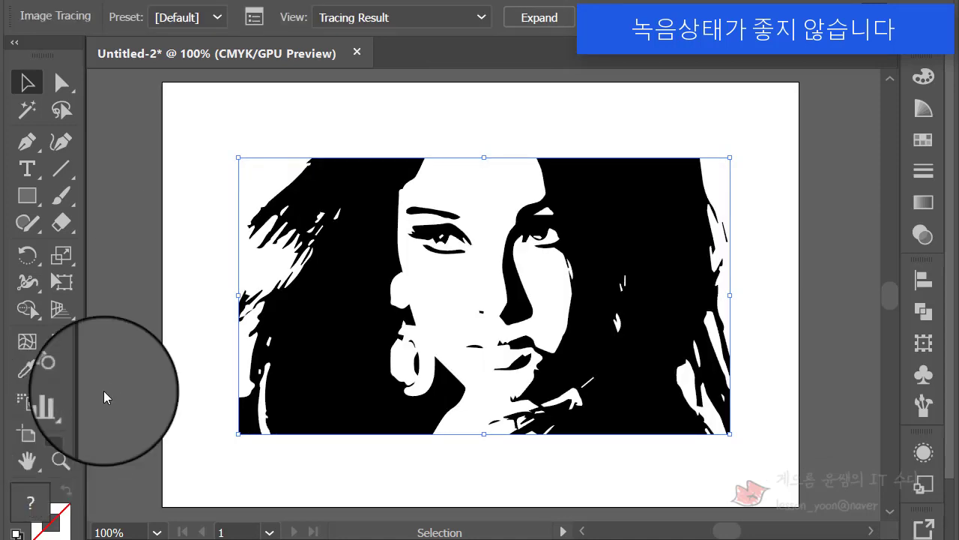
click(227, 20)
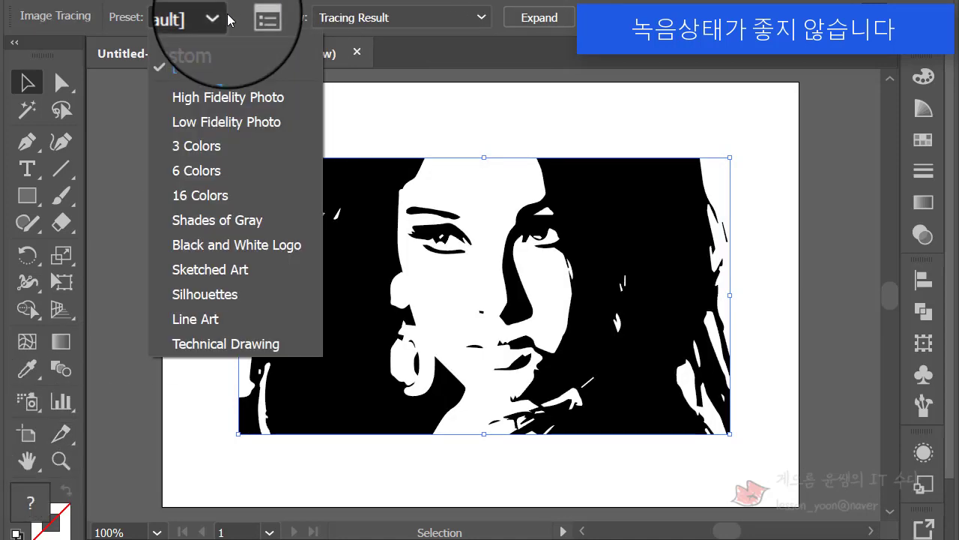
click(219, 120)
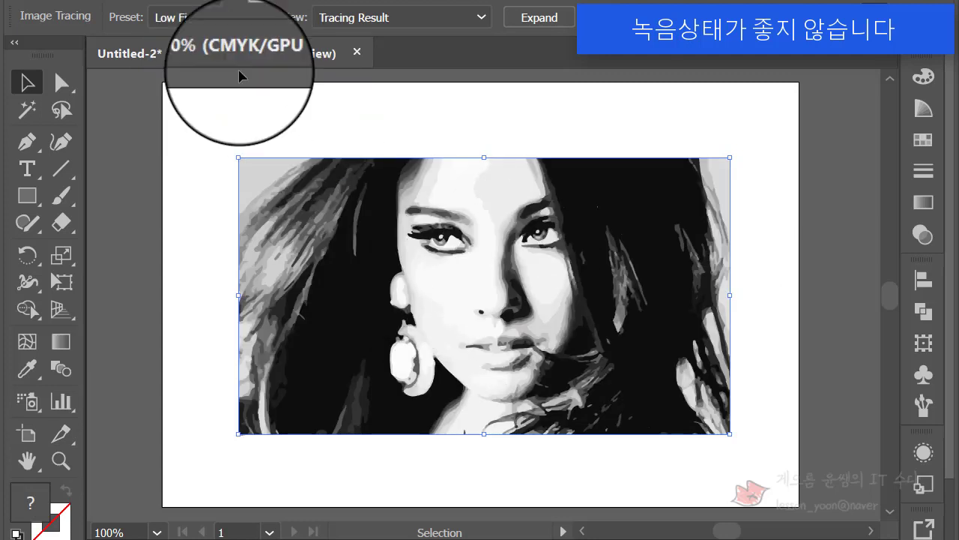
click(217, 19)
click(201, 150)
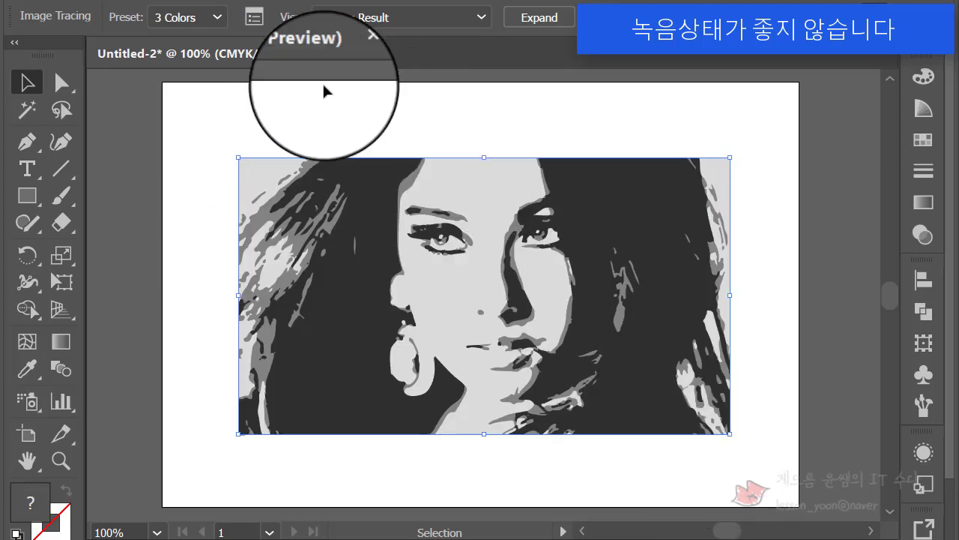
Apply the 16 Colors preset to the traced portrait and expand it into editable vector shapes.
click(217, 17)
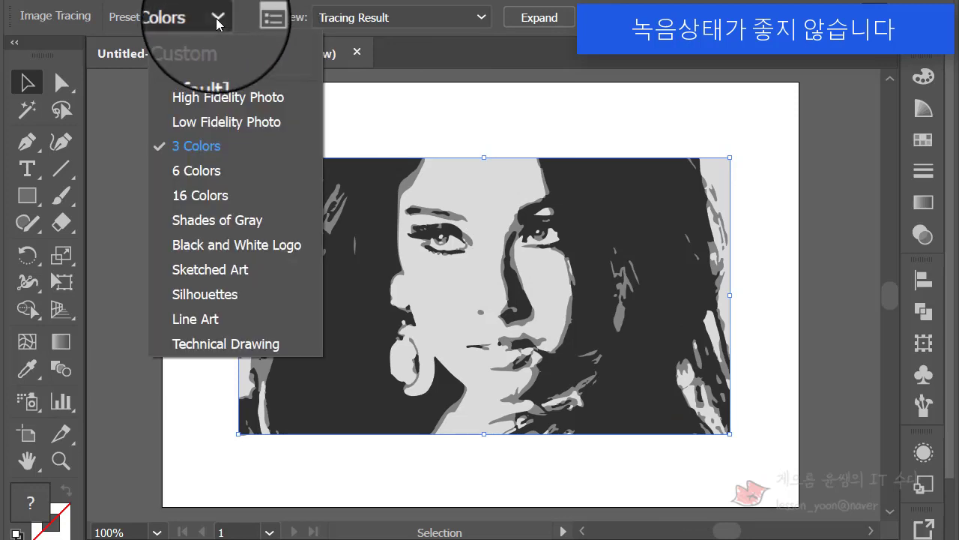
click(234, 198)
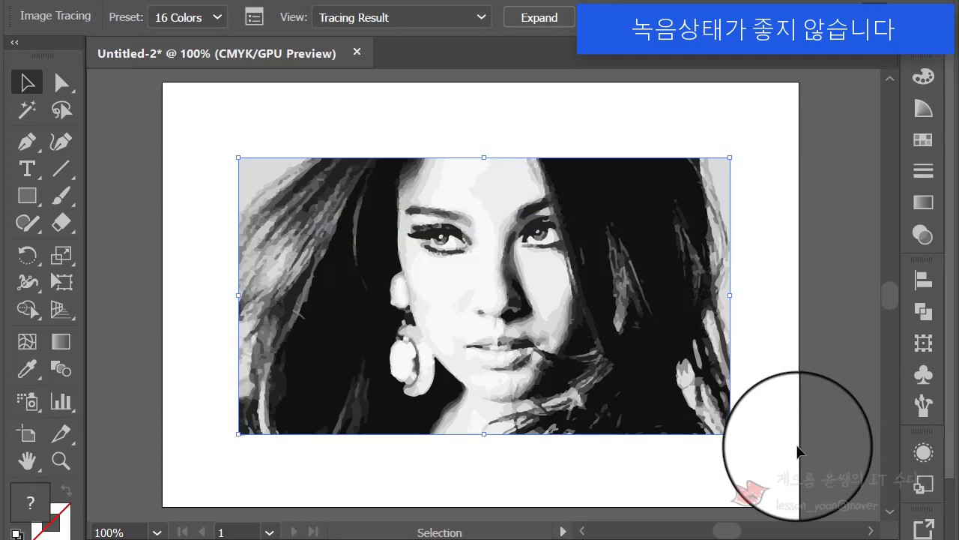
click(527, 17)
click(828, 411)
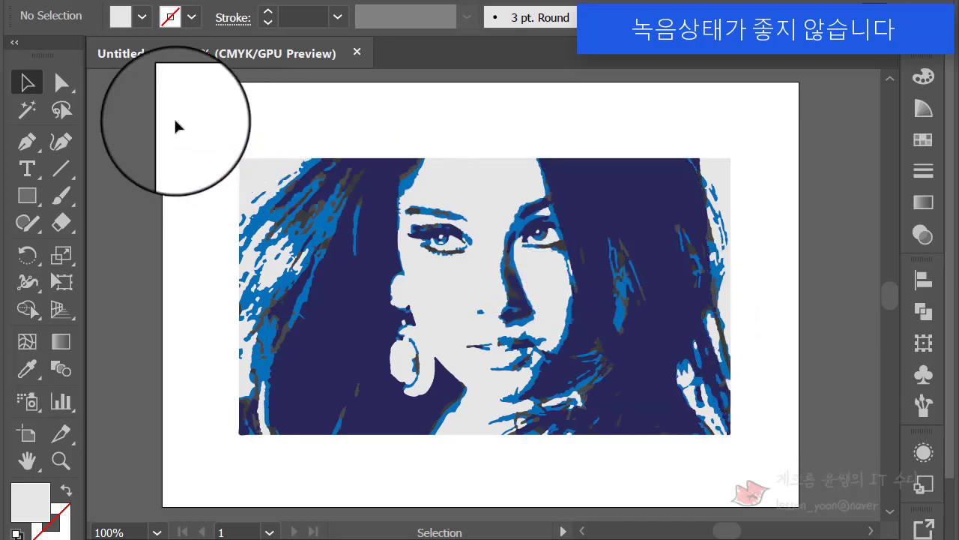
Delete the expanded portrait and place the image 001 on the empty artboard as a template.
mouse_move(178, 114)
mouse_down()
mouse_move(680, 334)
mouse_move(779, 444)
mouse_up()
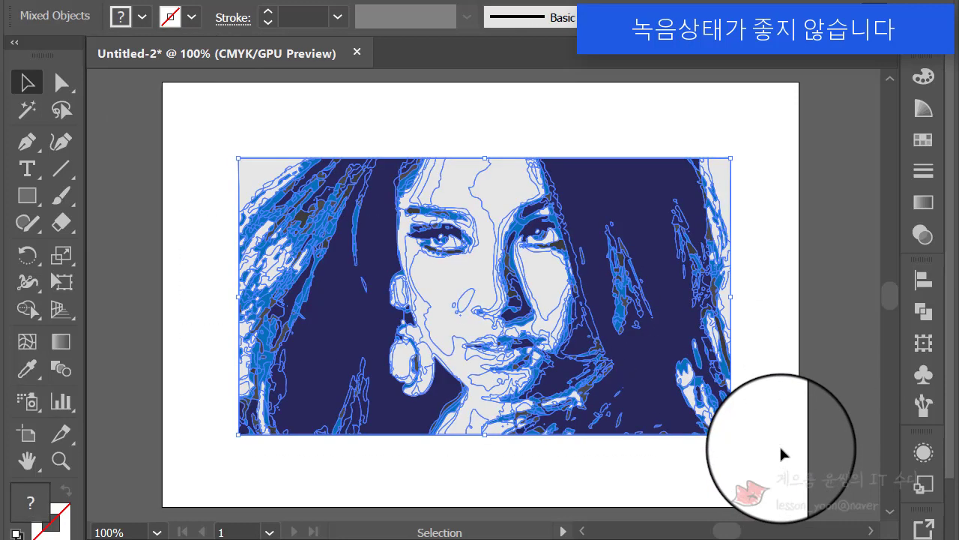
key(Delete)
click(19, 2)
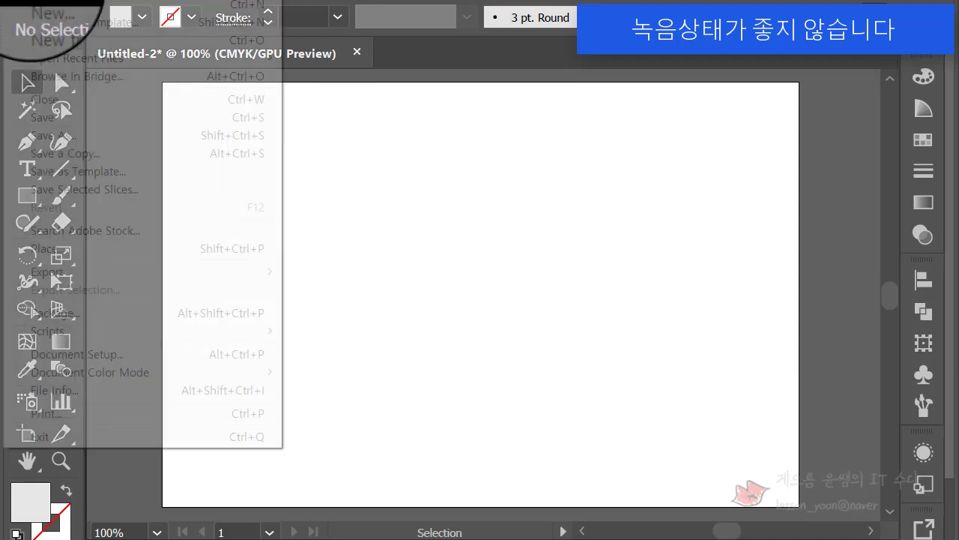
click(67, 249)
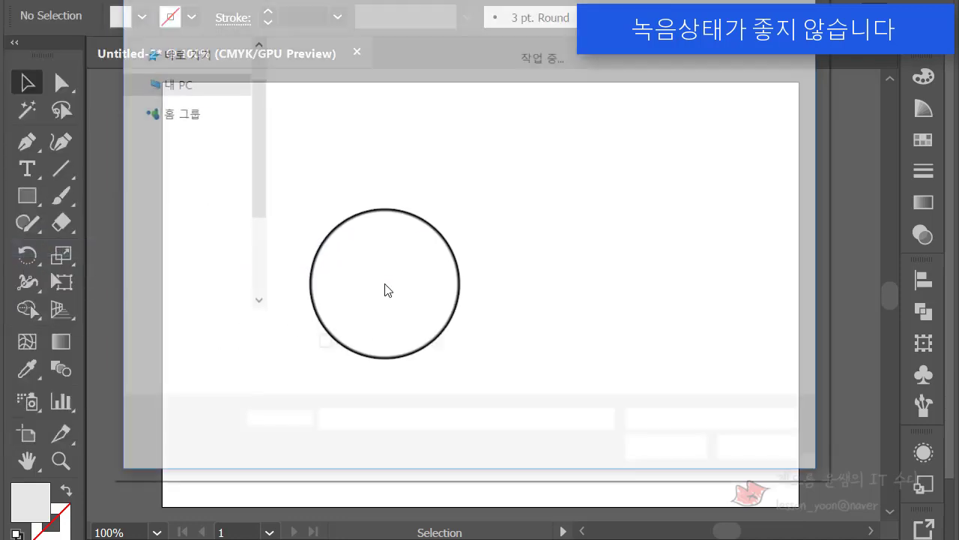
click(335, 88)
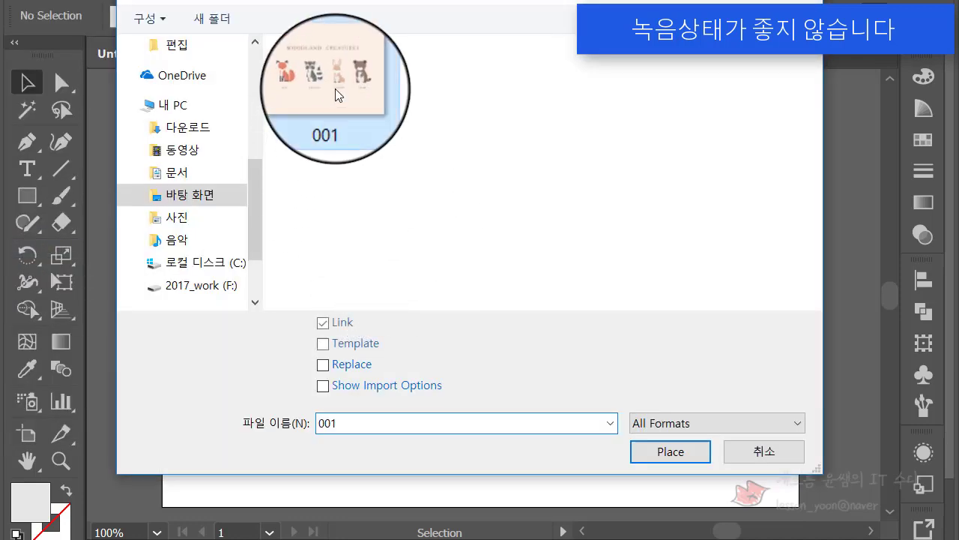
click(322, 343)
click(669, 450)
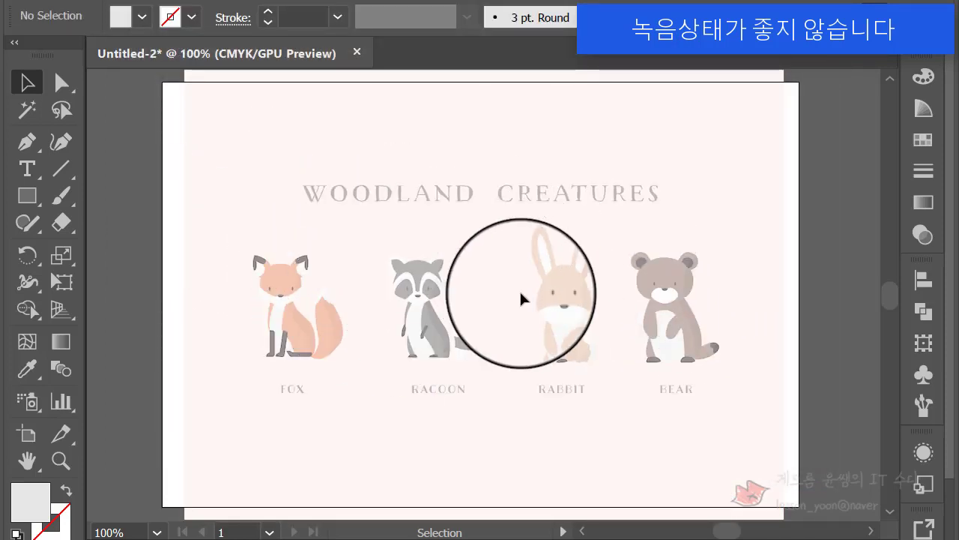
Start a Pen tool path at the left edge of the raccoon's gray forehead and curve it up to the left ear's outer base.
key(ctrl+equal)
key(ctrl+equal)
key(ctrl+equal)
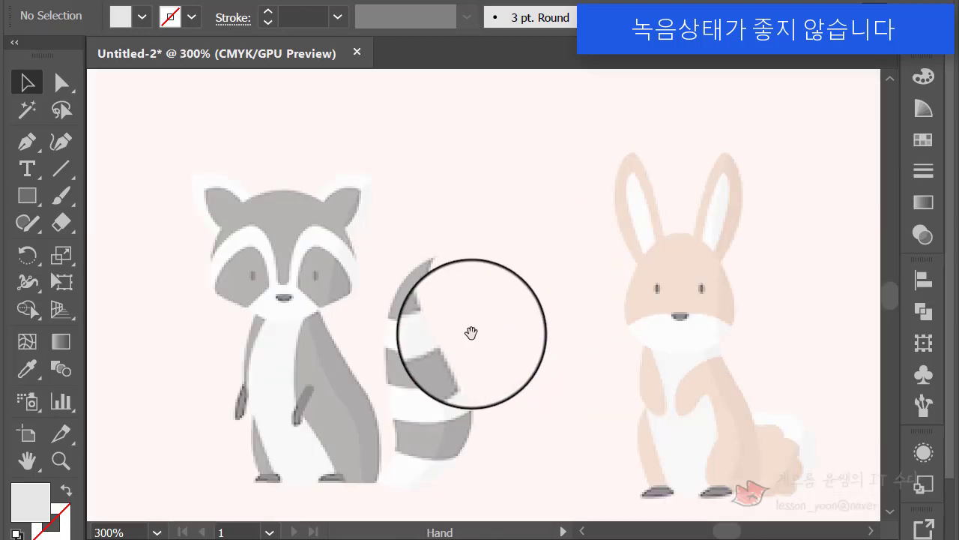
drag(472, 332, 607, 282)
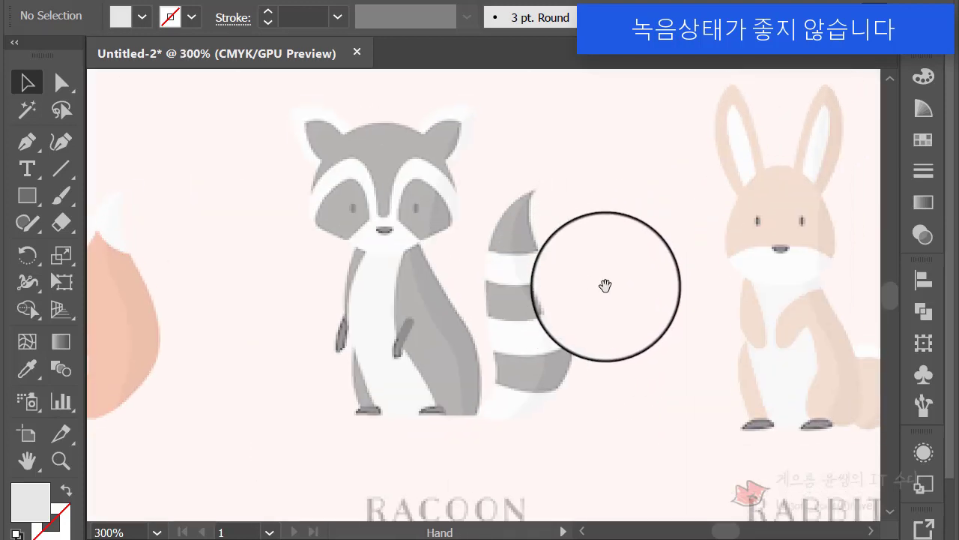
click(27, 141)
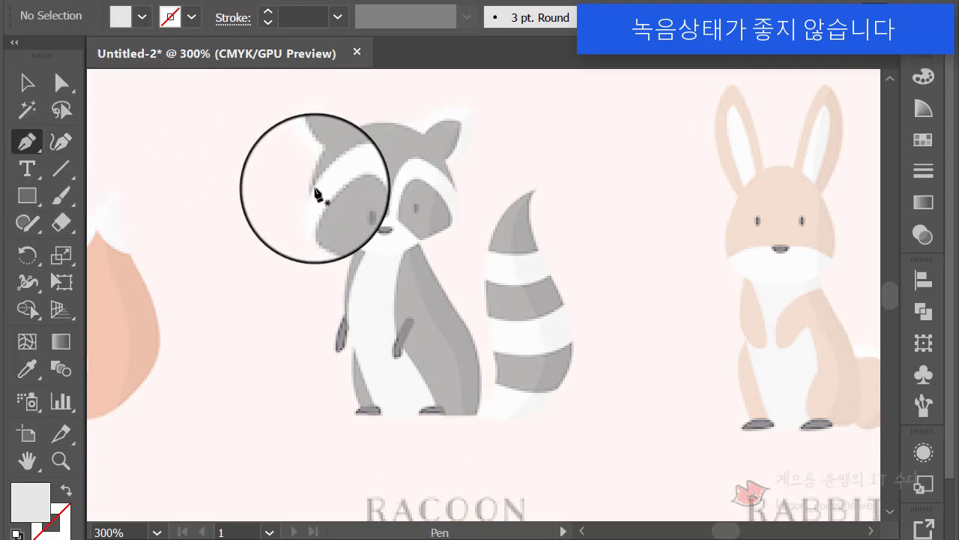
key(ctrl+equal)
key(ctrl+equal)
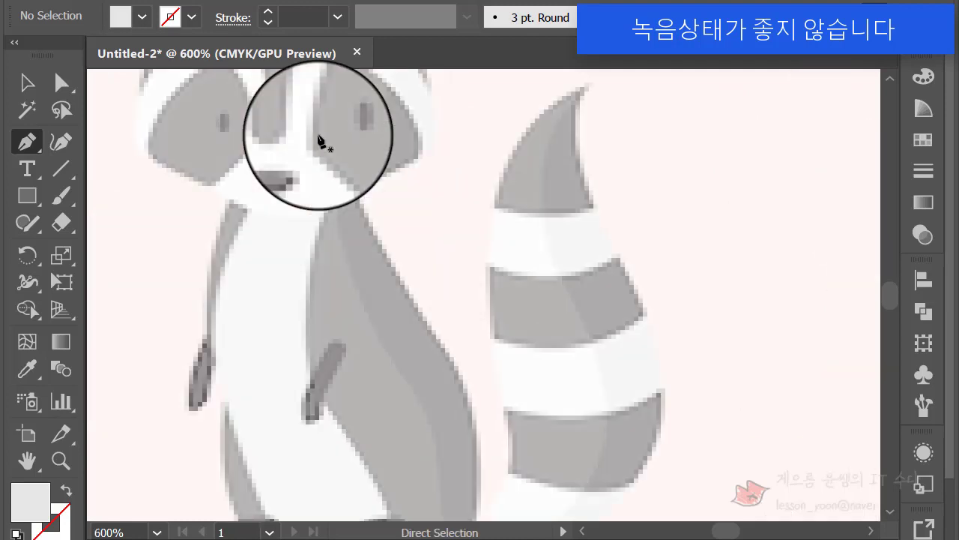
drag(355, 150, 460, 278)
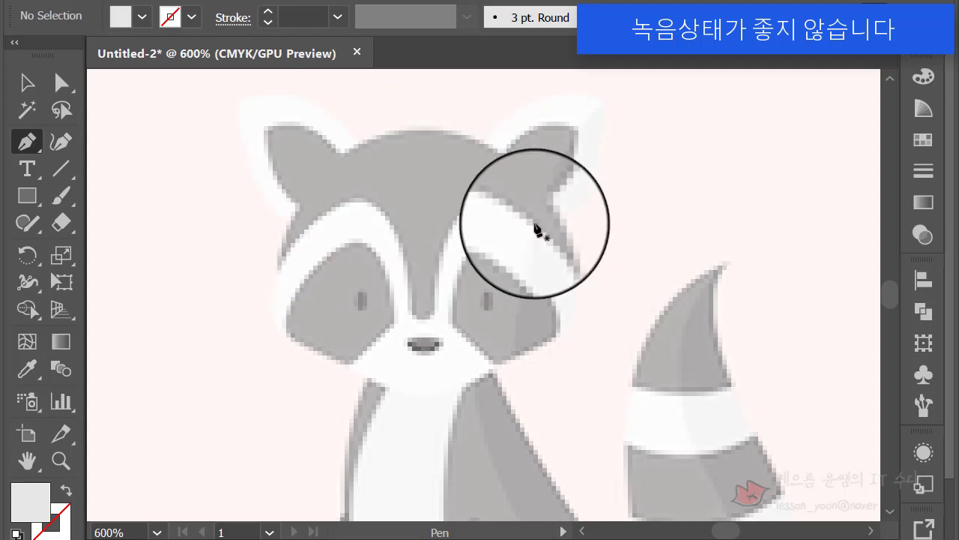
click(278, 269)
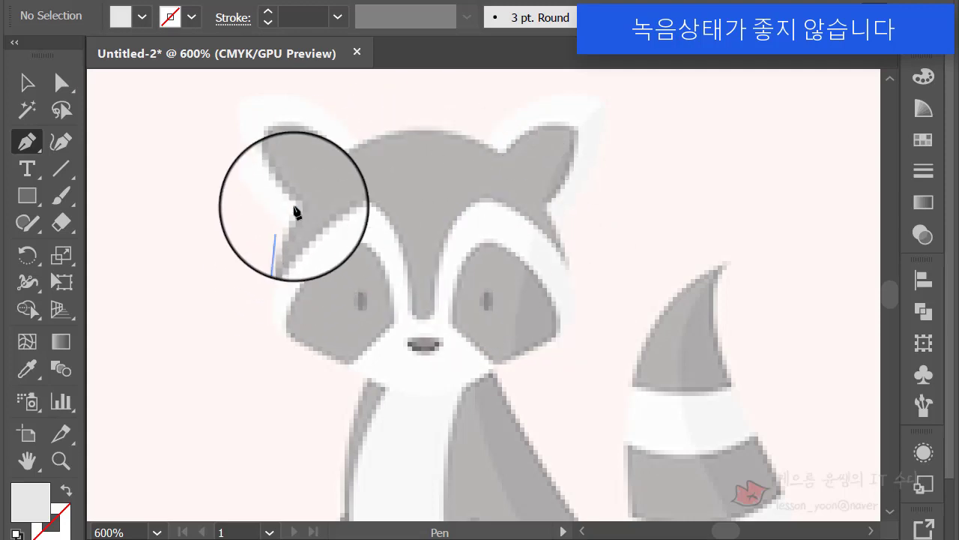
drag(281, 221, 330, 175)
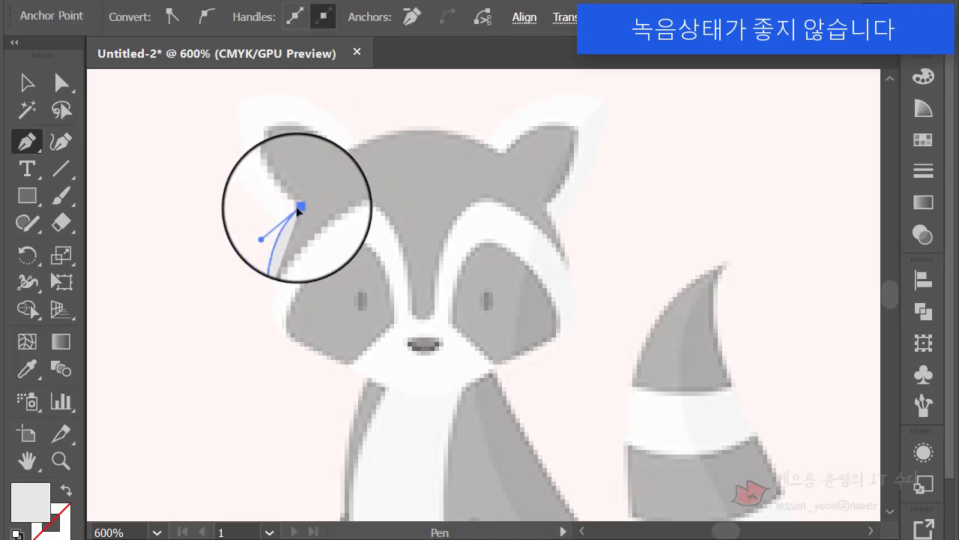
Continue the pen path around the left ear and over the crown to the right ear's inner base, with sharp corners at the ear.
drag(264, 129, 267, 182)
click(268, 182)
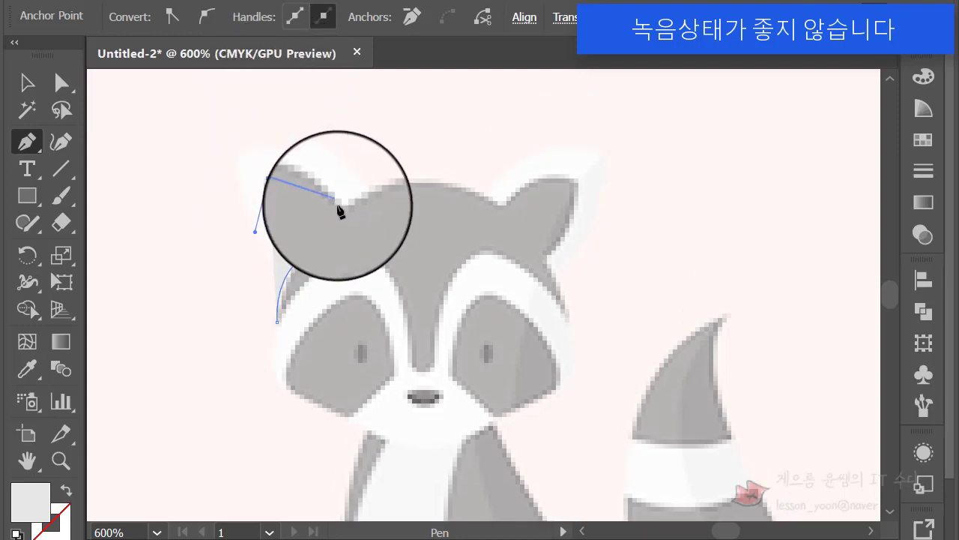
drag(341, 206, 386, 256)
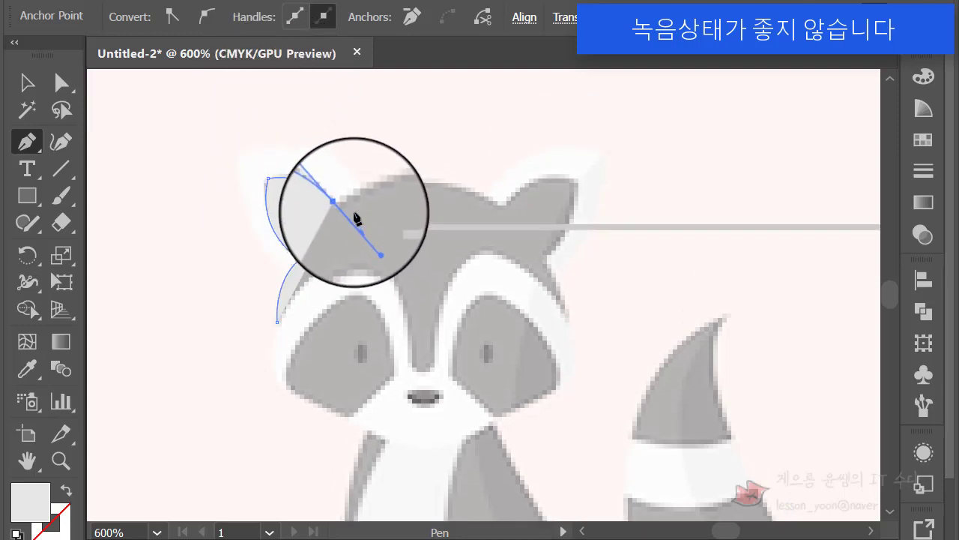
click(341, 206)
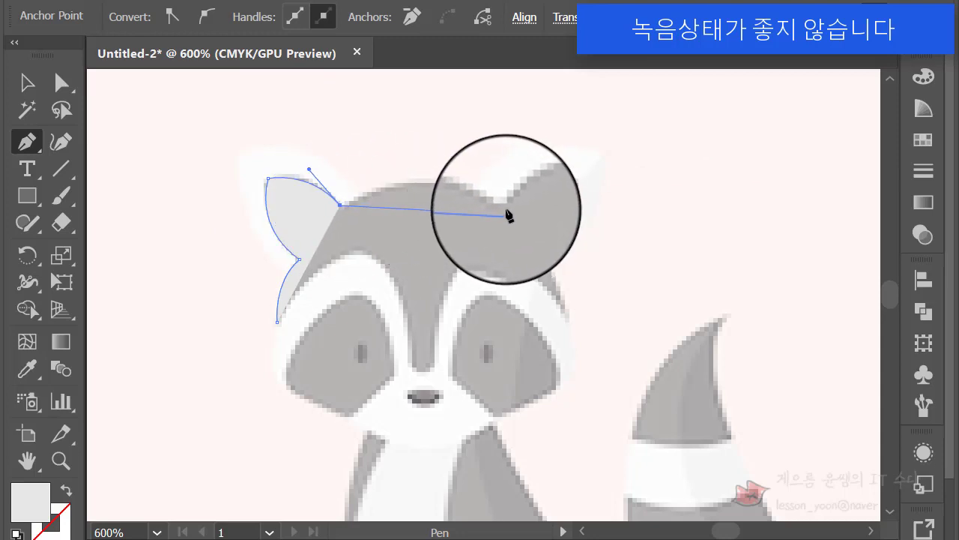
drag(502, 204, 583, 249)
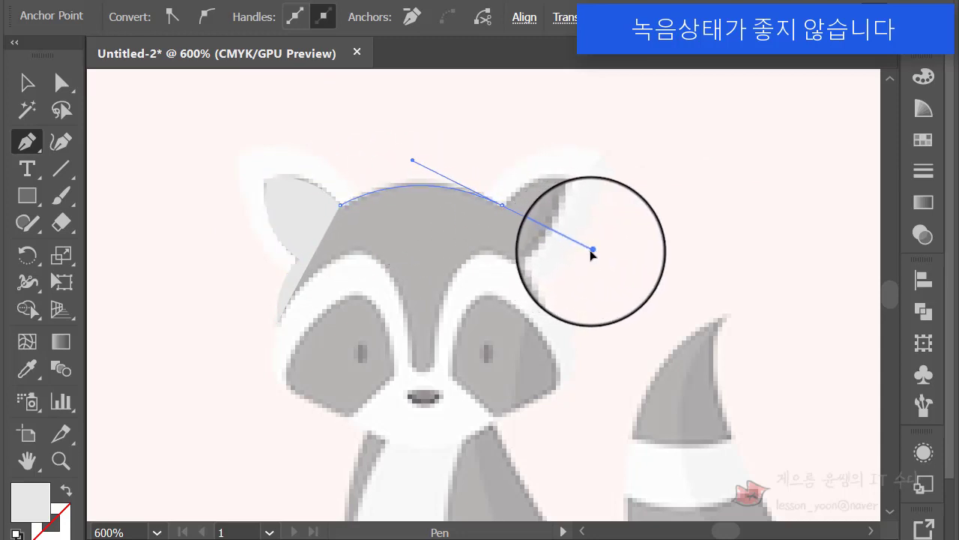
click(502, 204)
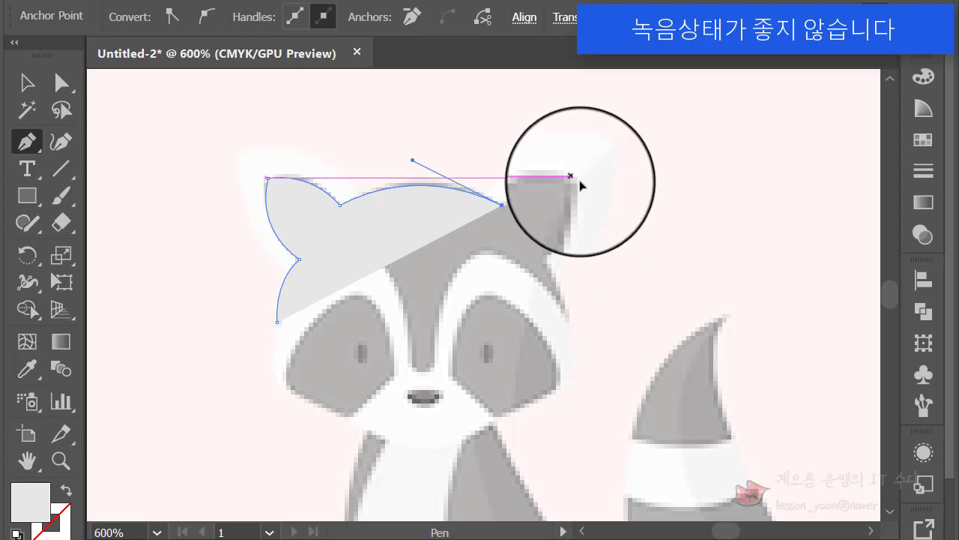
Trace the pen path around the right ear and down to the right edge of the raccoon's gray forehead.
drag(573, 179, 641, 192)
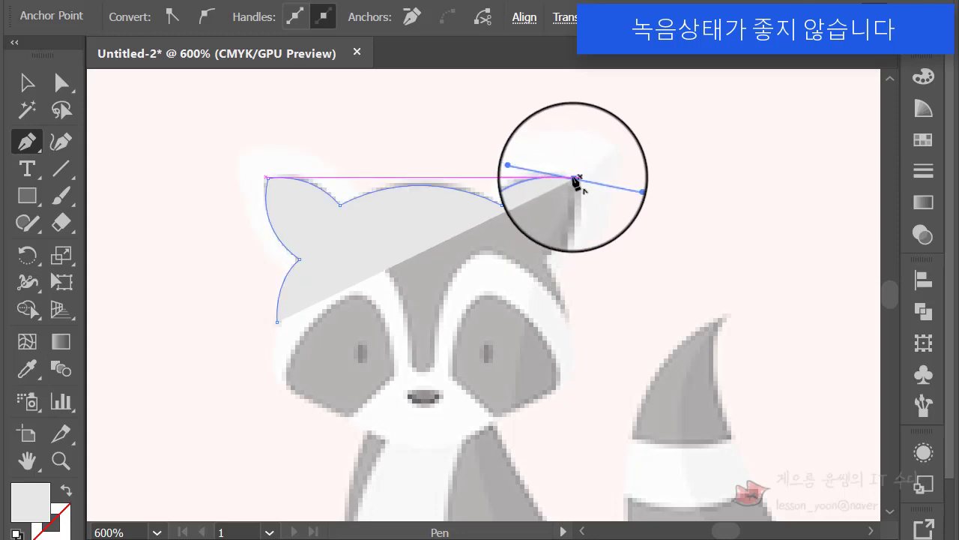
click(575, 179)
drag(541, 248, 481, 303)
click(541, 249)
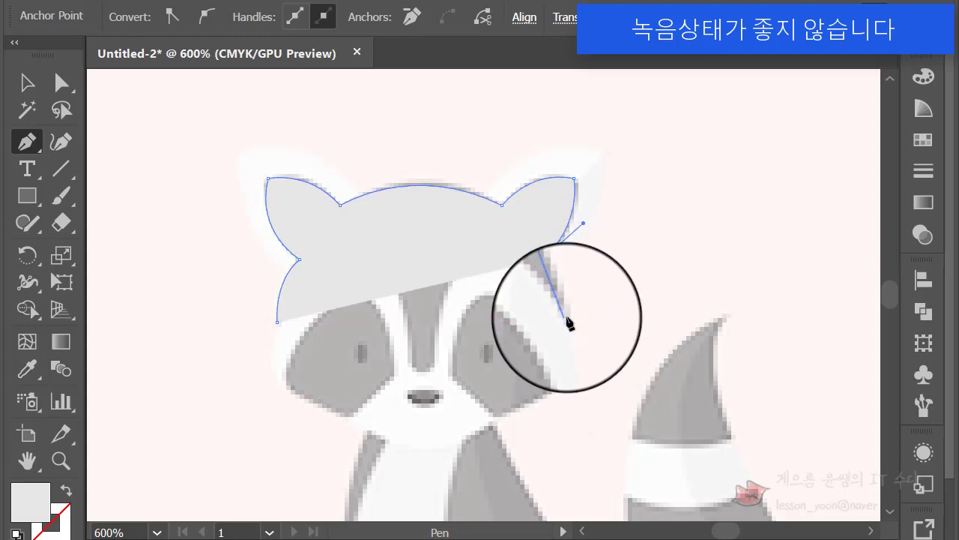
drag(566, 317, 579, 389)
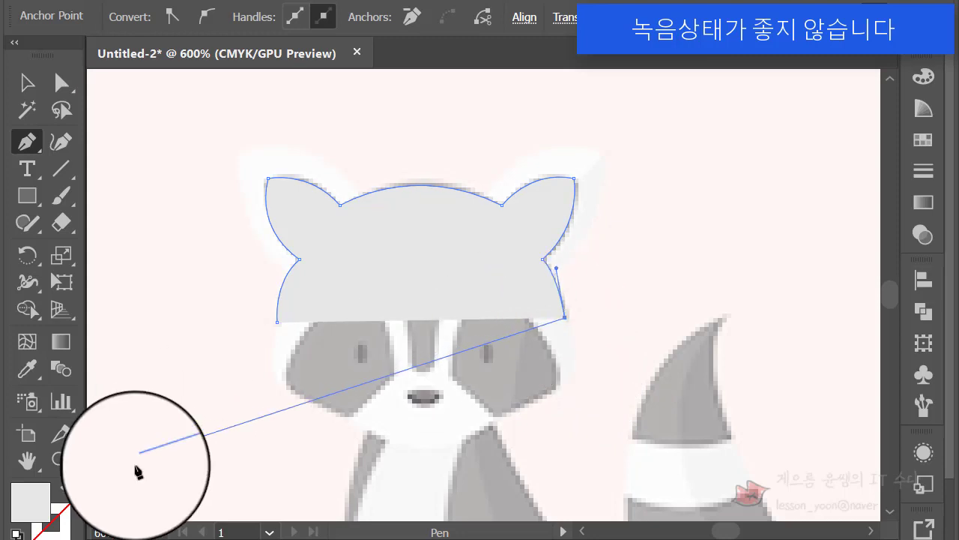
Swap the path's fill and stroke, and continue it over the right eye's white band down to the nose stripe's tip.
click(66, 490)
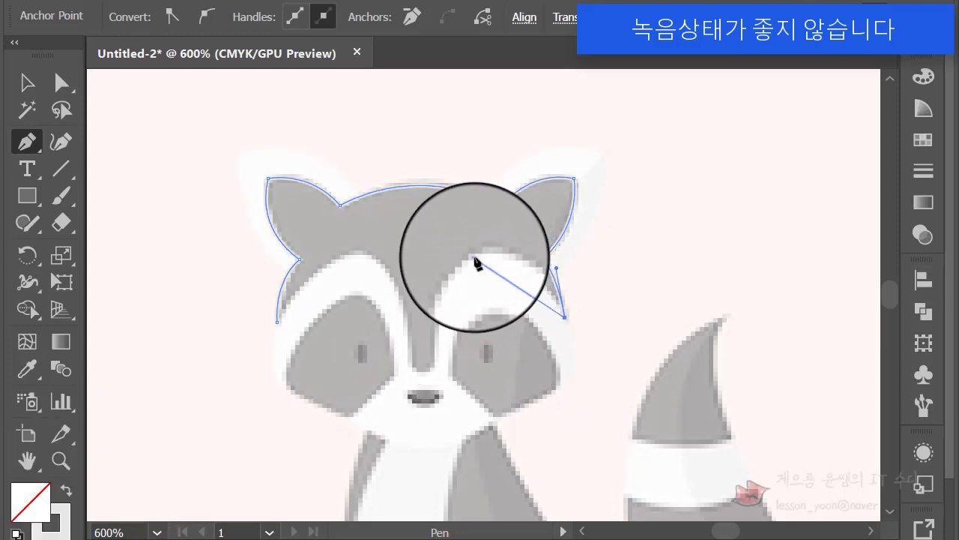
drag(437, 285, 432, 299)
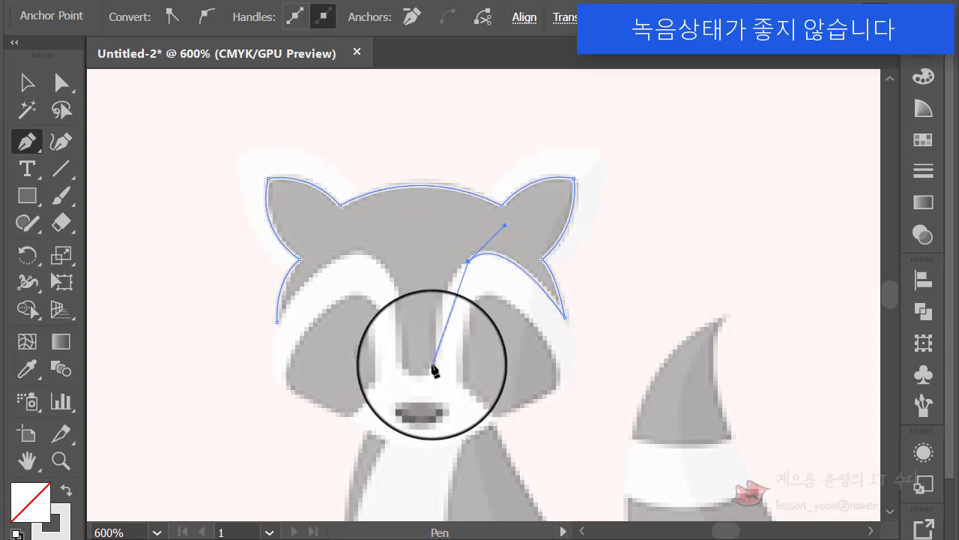
mouse_move(433, 361)
mouse_down()
mouse_move(441, 401)
mouse_move(428, 442)
mouse_move(431, 359)
mouse_move(416, 367)
mouse_up()
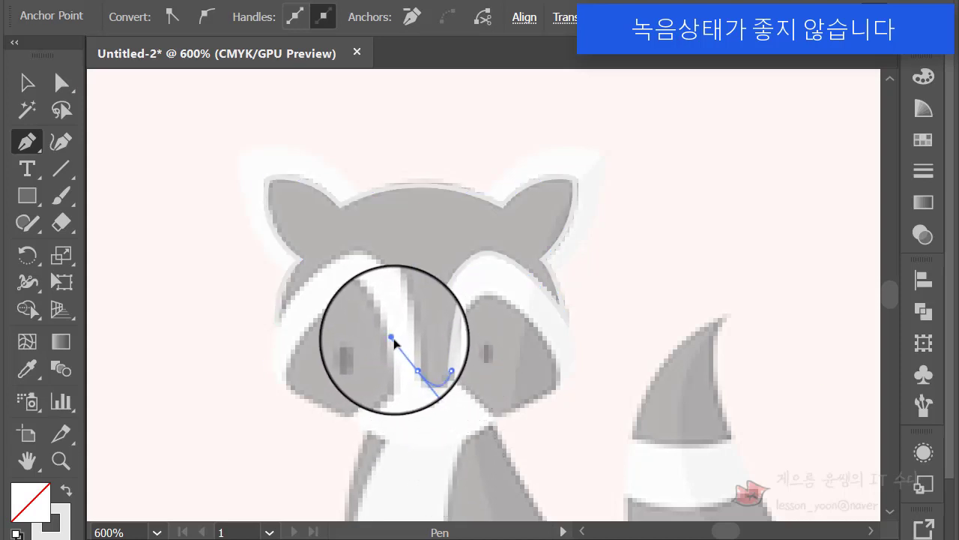
drag(395, 343, 384, 330)
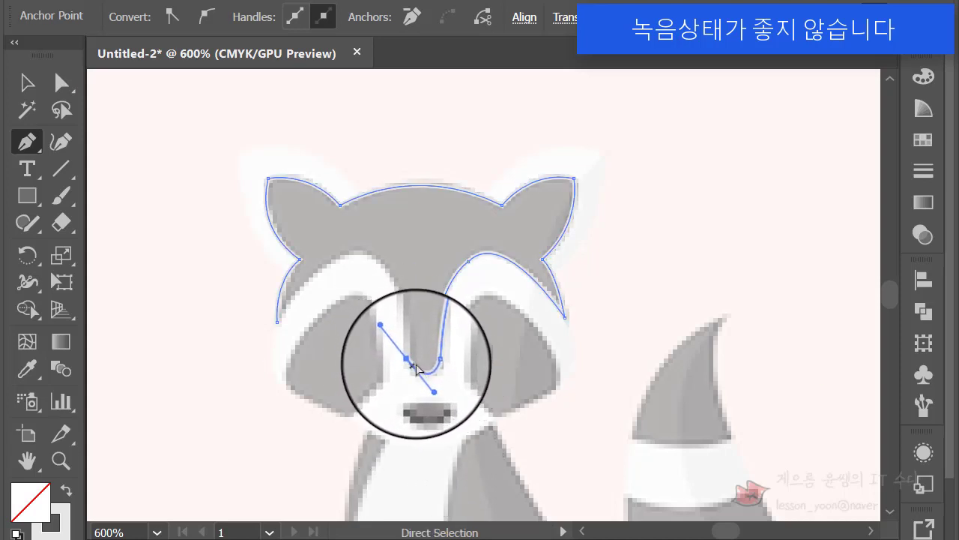
key(ctrl+z)
drag(410, 361, 405, 354)
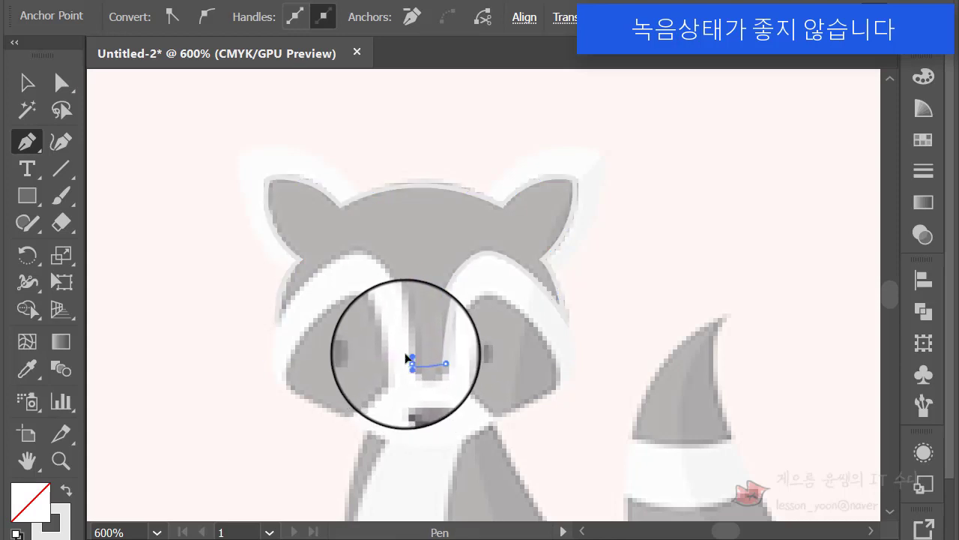
key(ctrl+z)
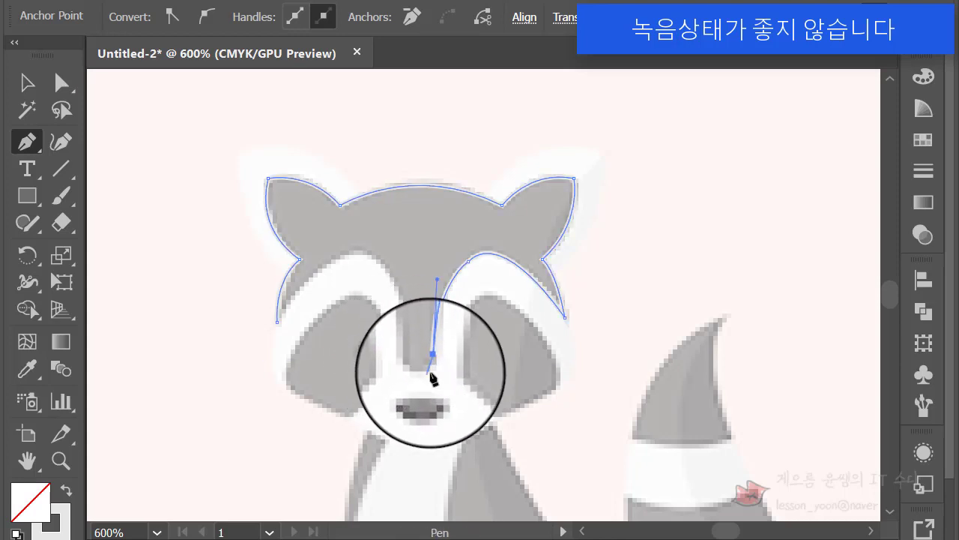
Curve the path around the nose stripe's rounded tip and up to the inner edge of the left eye's white band.
click(437, 369)
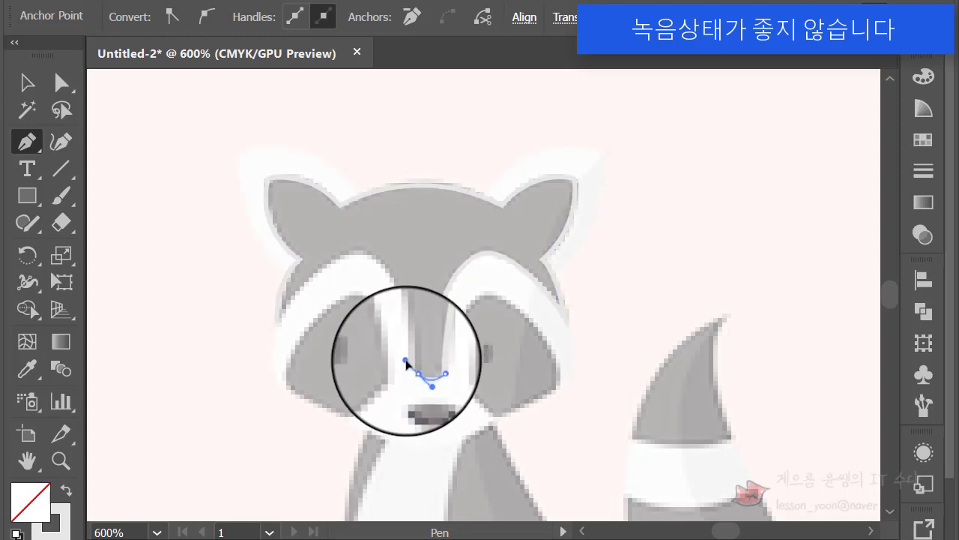
drag(425, 380, 424, 377)
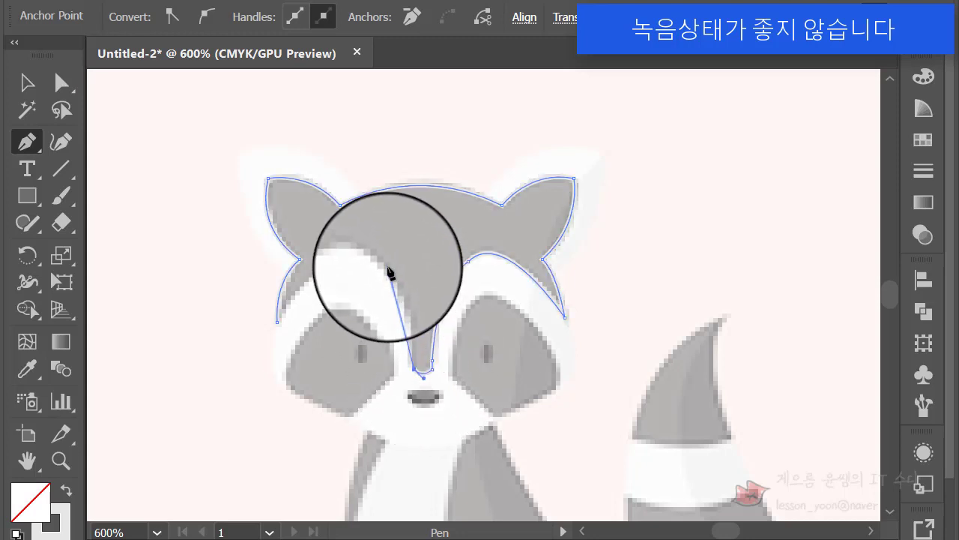
drag(401, 277, 361, 244)
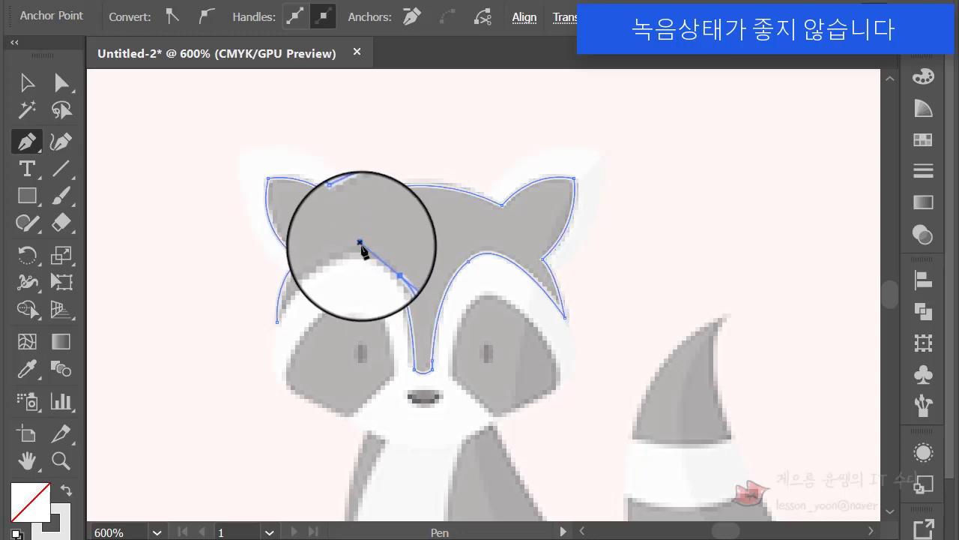
click(392, 272)
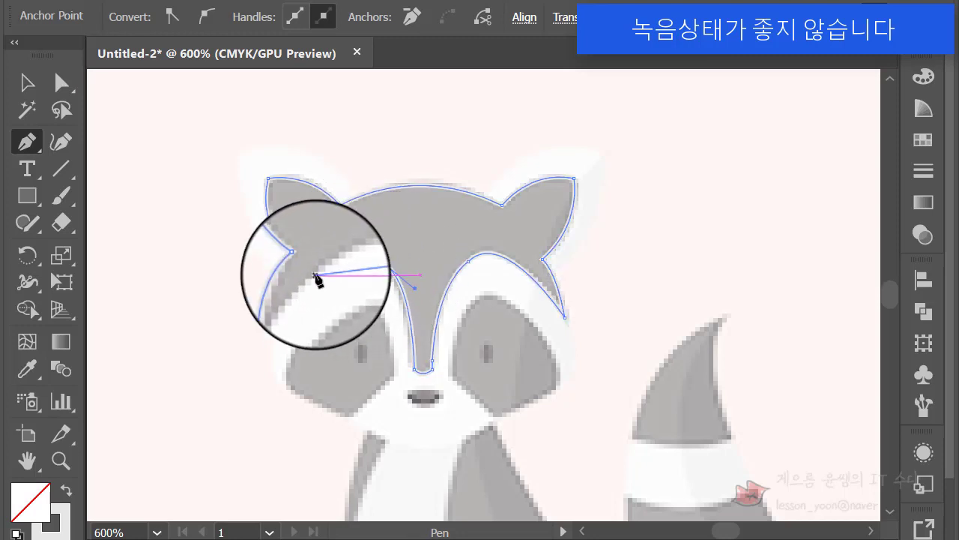
Close the head outline at its starting point with a curve over the left eye's white band.
drag(316, 274, 276, 324)
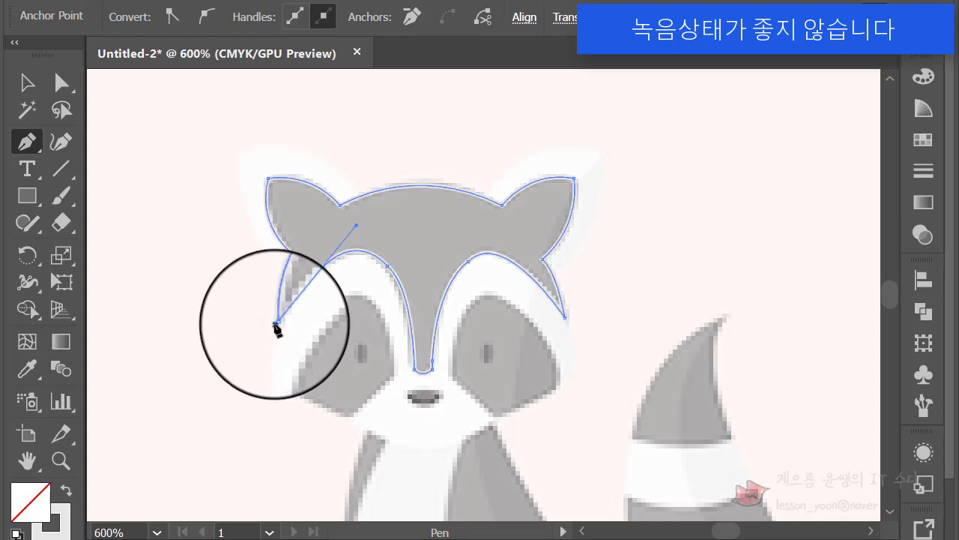
key(ctrl+z)
drag(277, 322, 209, 398)
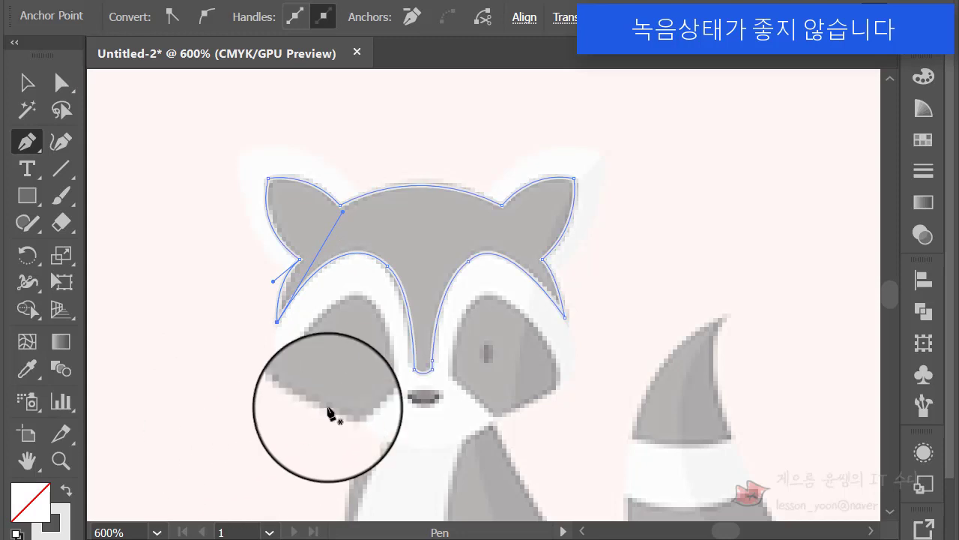
Deselect the head outline and trace a new pen path over the top of the left eye patch to its inner corner.
scroll(337, 397, down, 2)
click(28, 84)
click(220, 454)
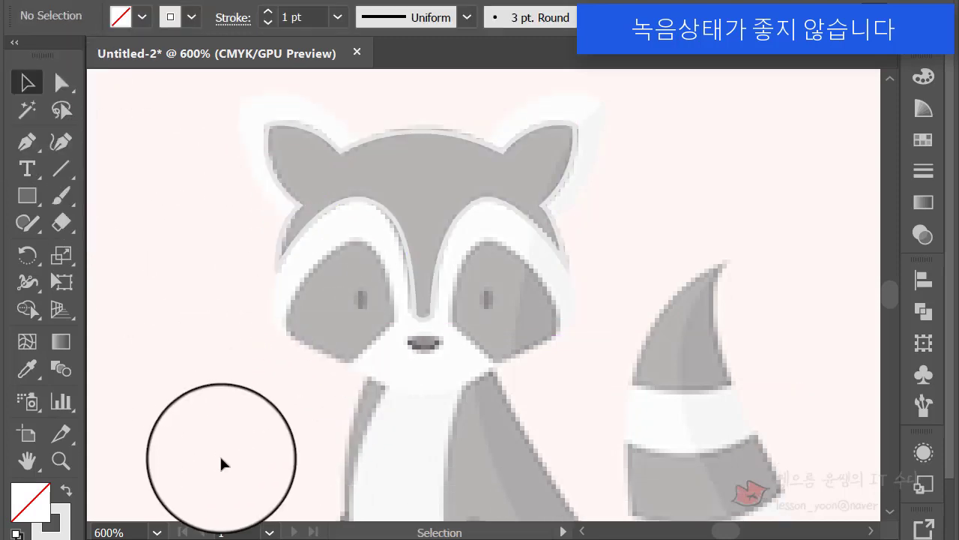
scroll(299, 386, up, 1)
scroll(299, 390, down, 1)
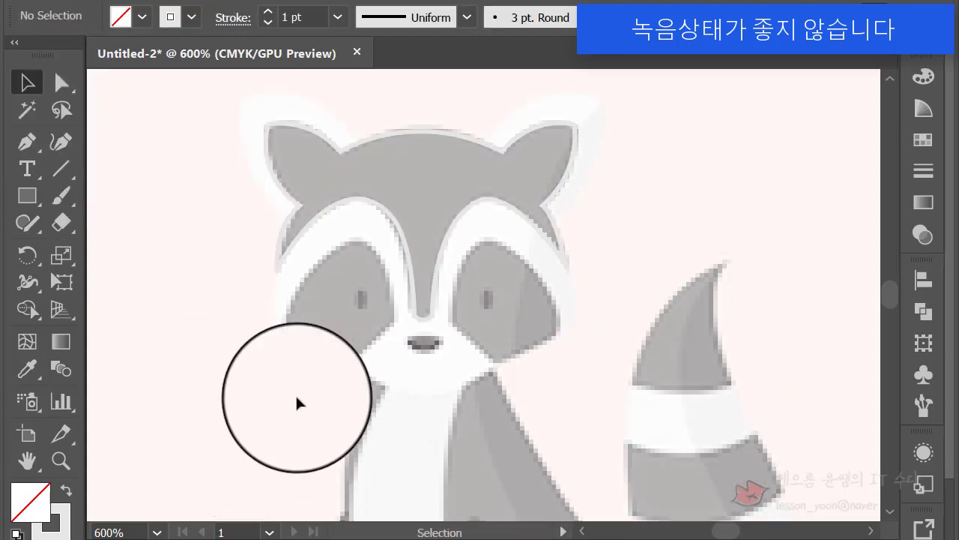
scroll(286, 354, down, 1)
click(34, 146)
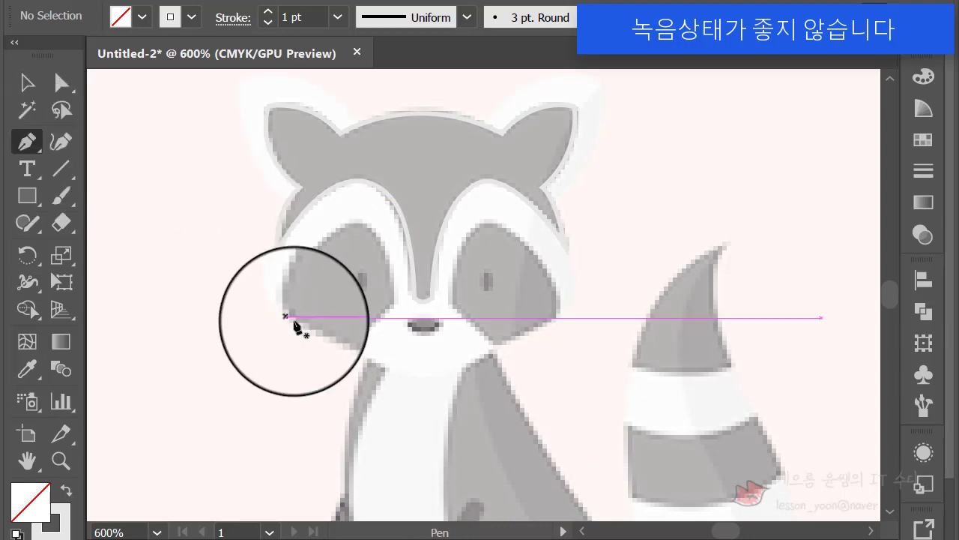
click(284, 302)
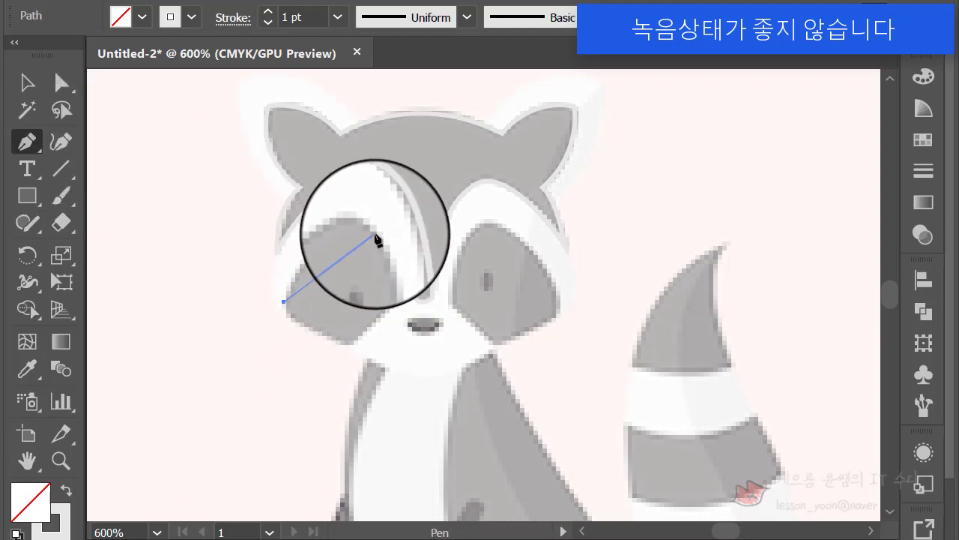
drag(375, 234, 413, 270)
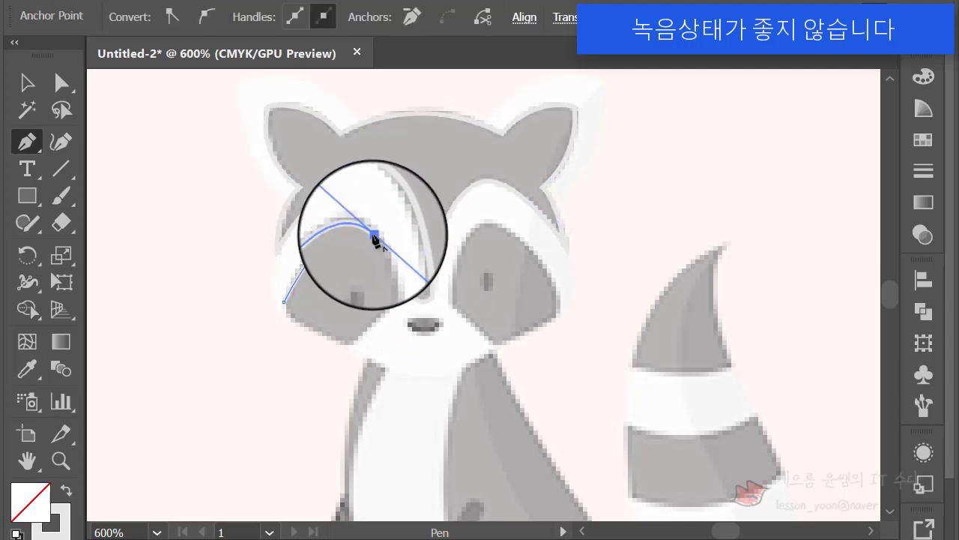
click(374, 235)
mouse_move(392, 302)
mouse_down()
mouse_move(390, 344)
mouse_move(392, 306)
mouse_up()
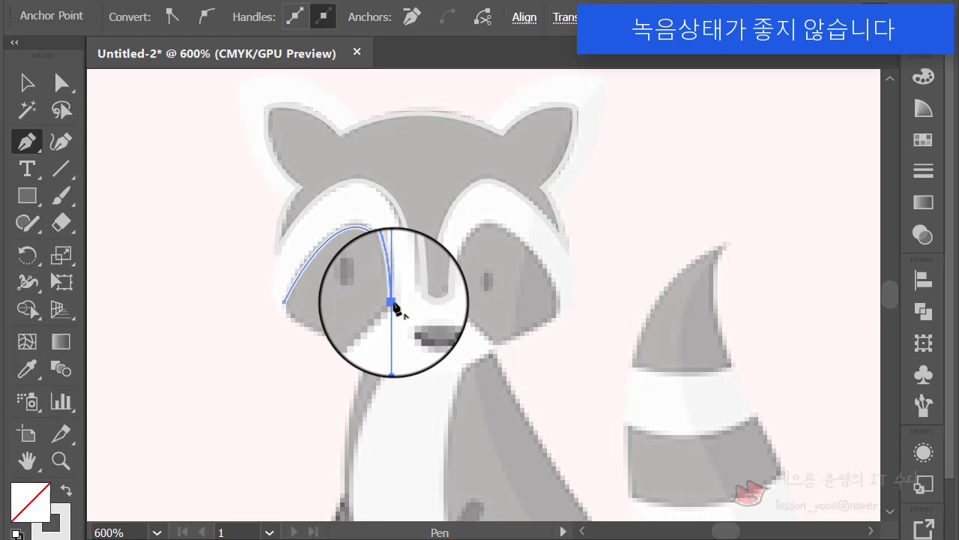
Continue the path around the left eye patch's lower tip and outer corner, and close it at its starting point.
click(352, 348)
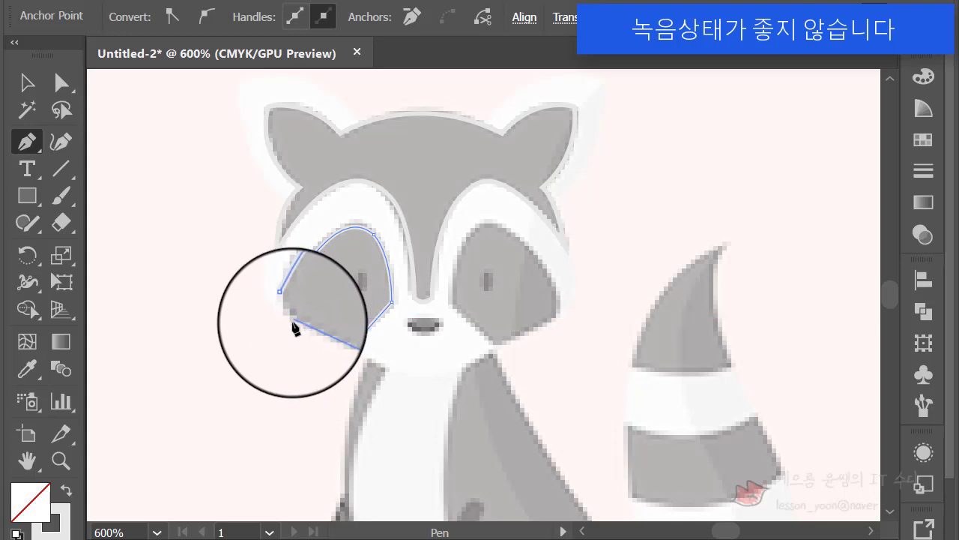
click(292, 321)
drag(284, 302, 286, 291)
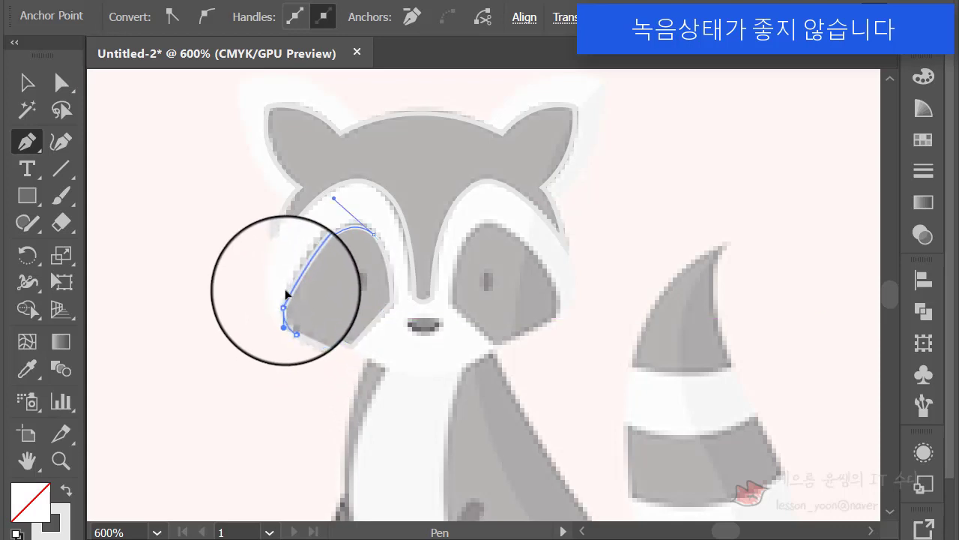
click(27, 82)
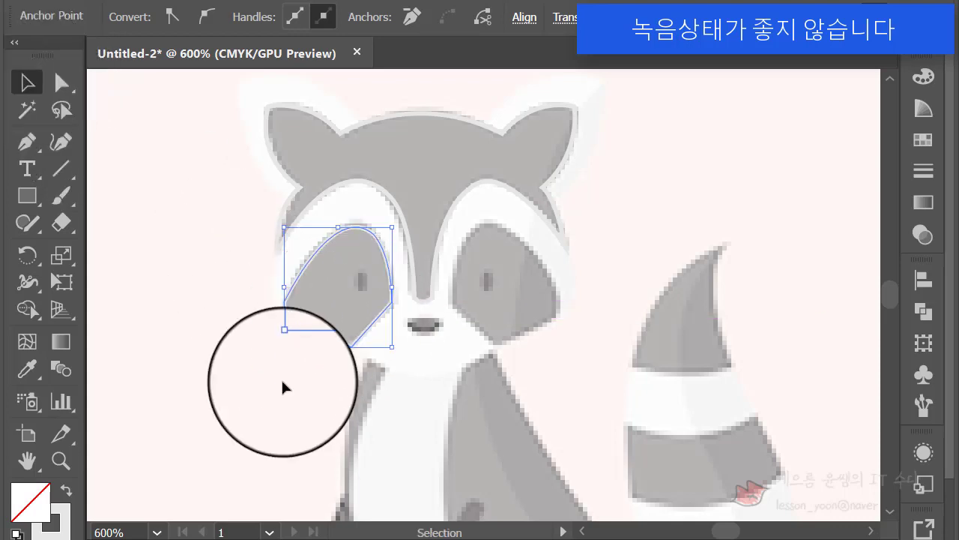
Draw a small upright ellipse over the left pupil, swap its fill and stroke, and deselect it.
click(33, 199)
click(34, 200)
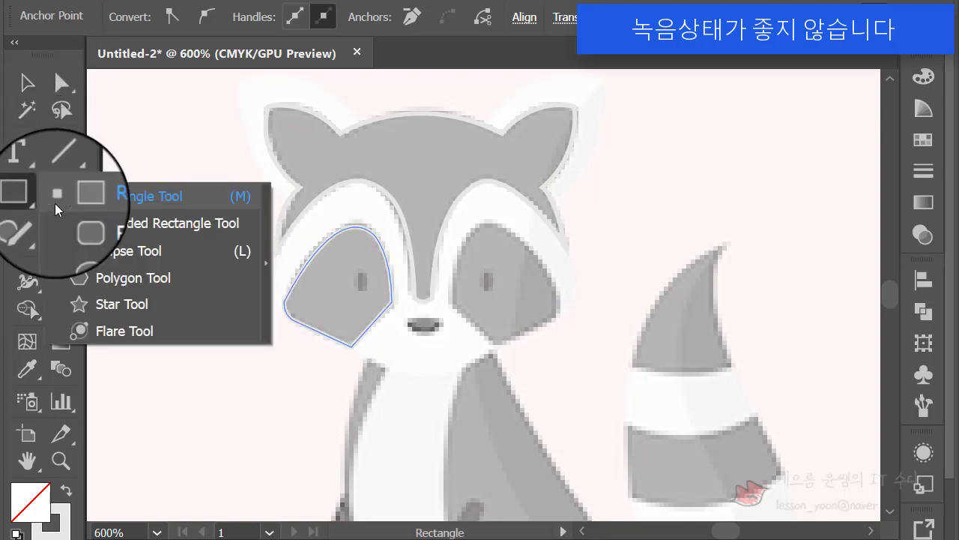
click(105, 250)
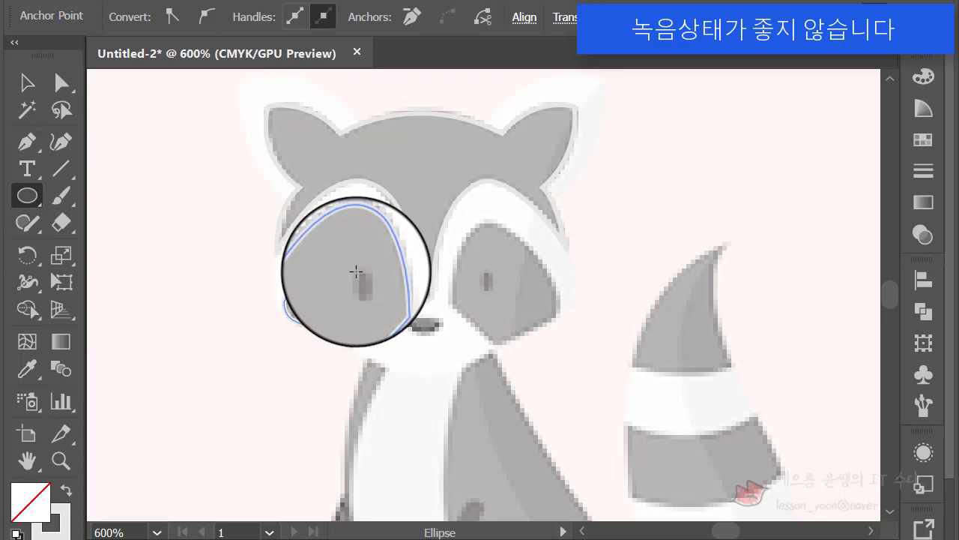
drag(356, 269, 366, 291)
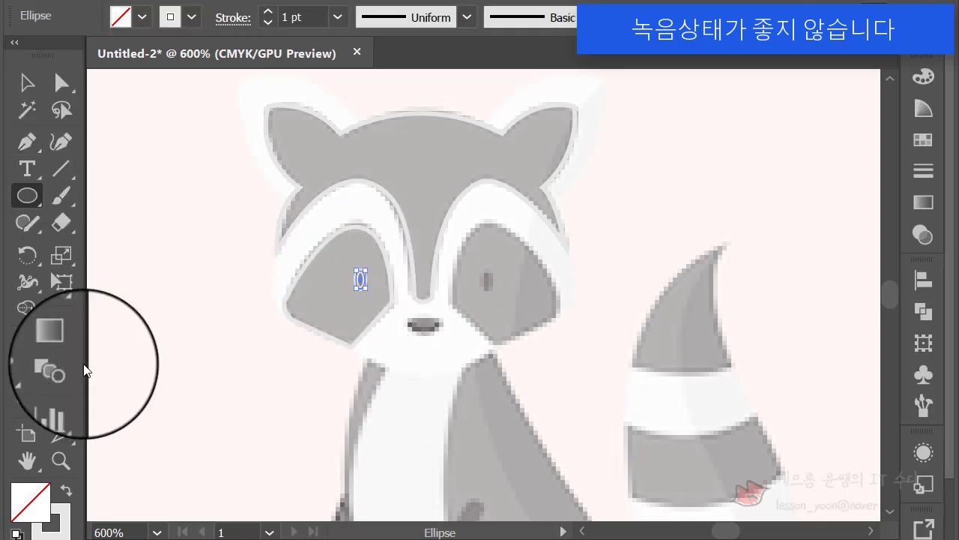
click(66, 490)
click(27, 82)
click(375, 378)
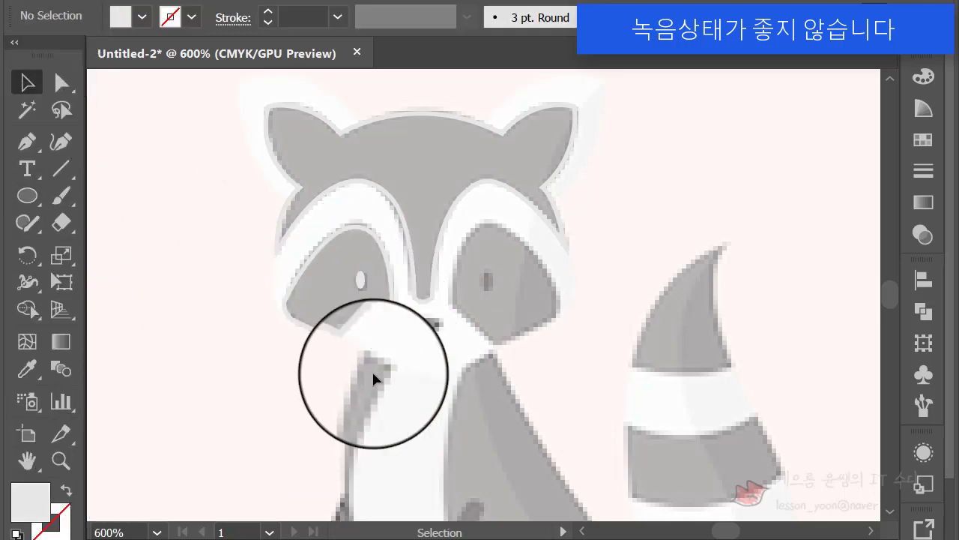
Reflect a copy of the left eye patch and pupil across a vertical axis centered on the nose.
click(390, 310)
shift+click(360, 283)
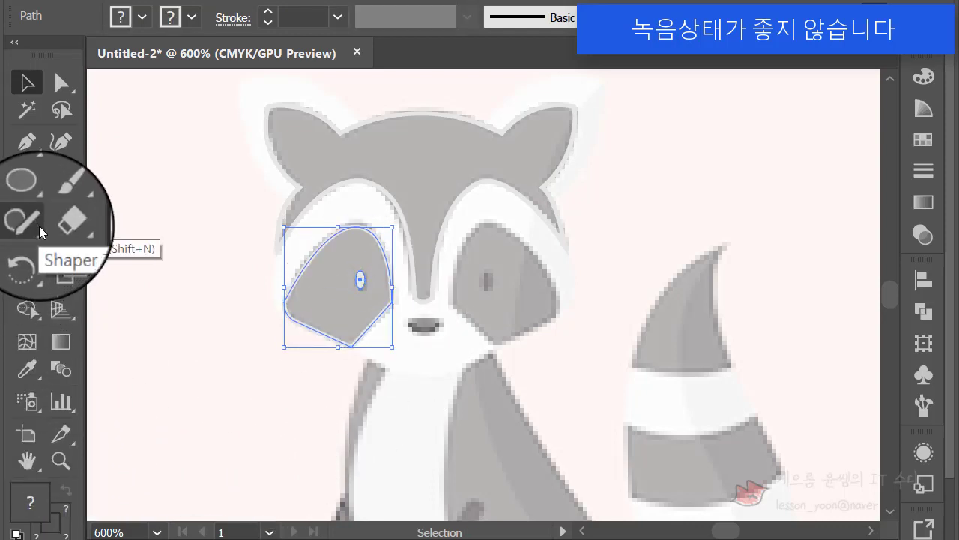
click(26, 260)
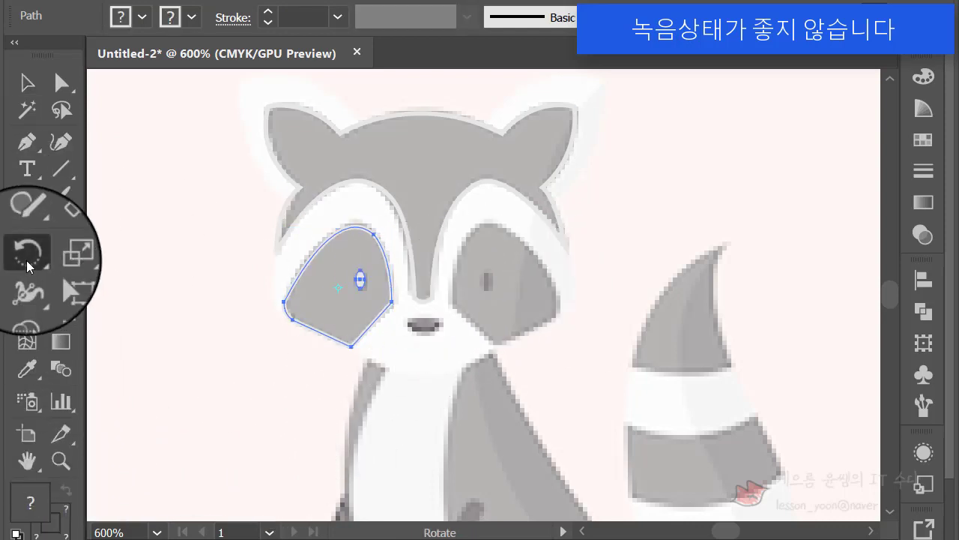
drag(26, 260, 135, 286)
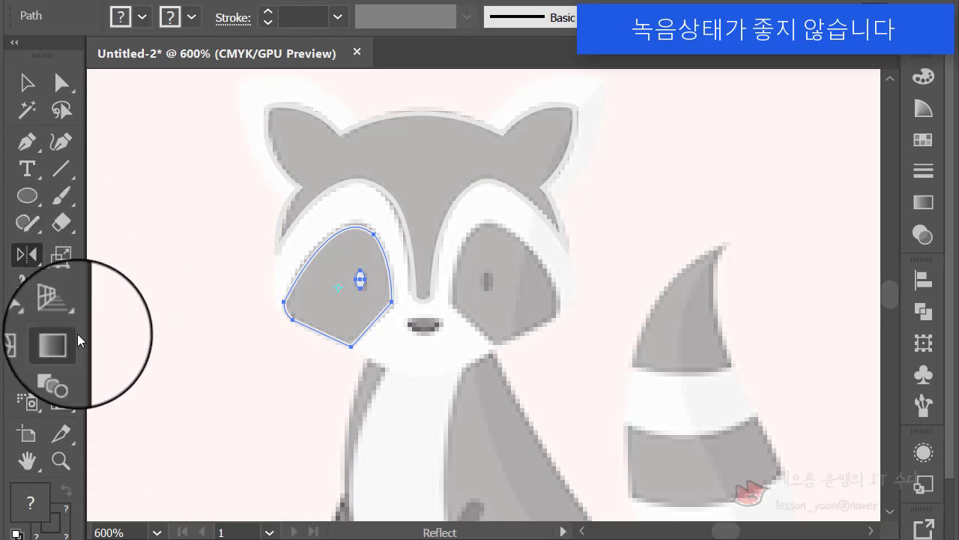
alt+click(422, 310)
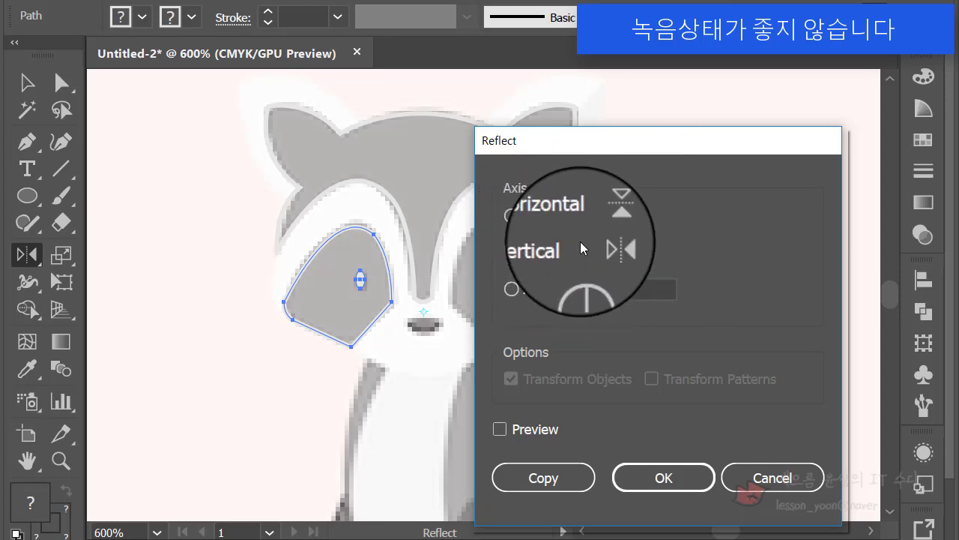
click(559, 480)
click(31, 87)
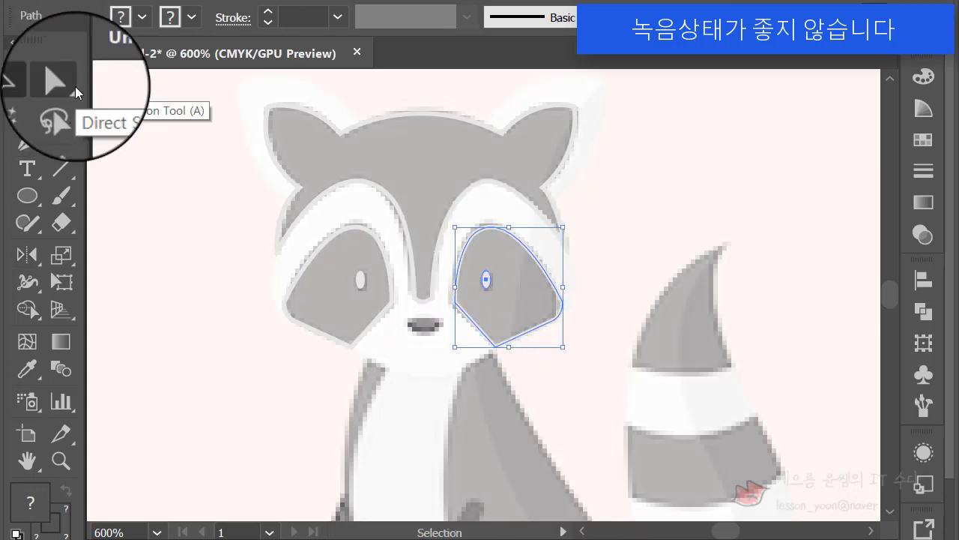
Trace a pen path across the top of the left arm and curve it down the arm's inner edge to the wrist.
scroll(379, 341, down, 2)
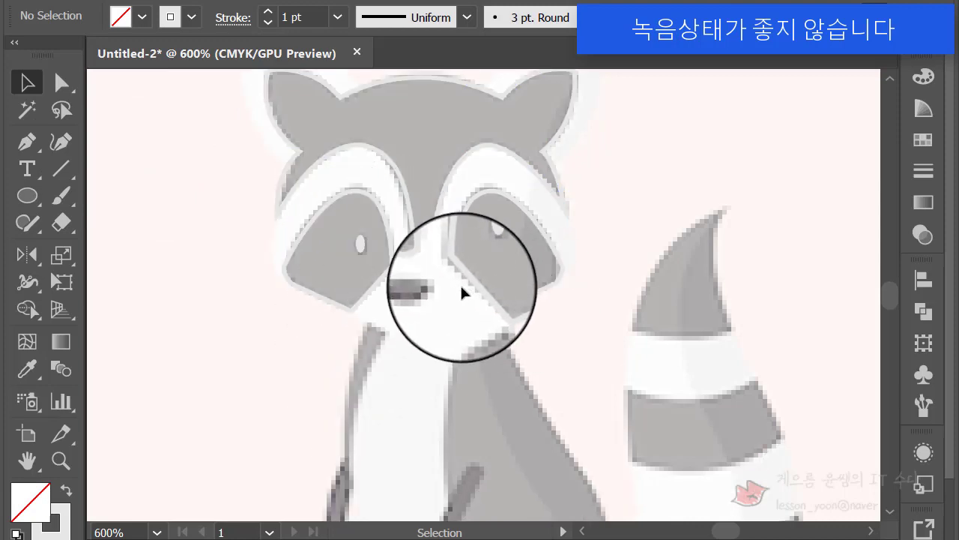
scroll(450, 281, down, 2)
scroll(559, 263, down, 3)
scroll(544, 304, down, 6)
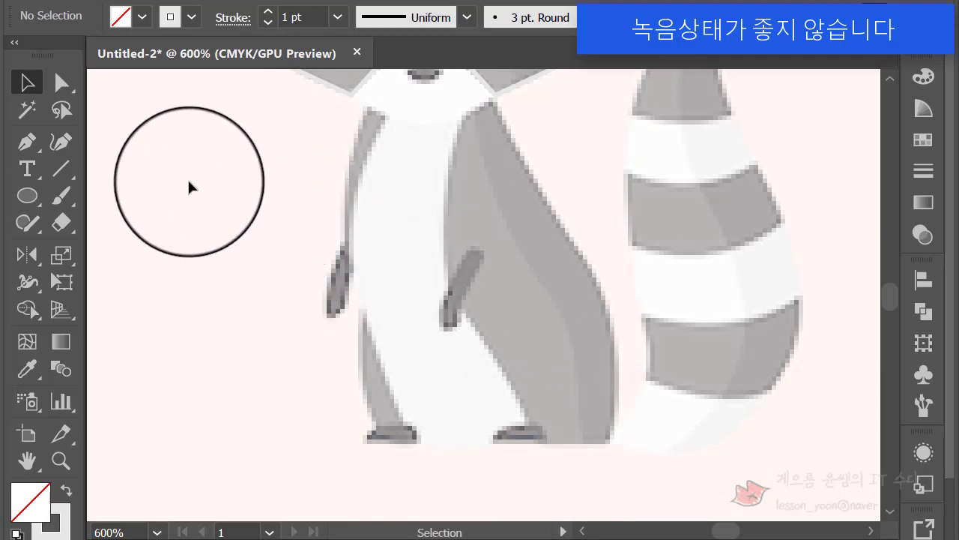
scroll(210, 217, up, 2)
click(31, 144)
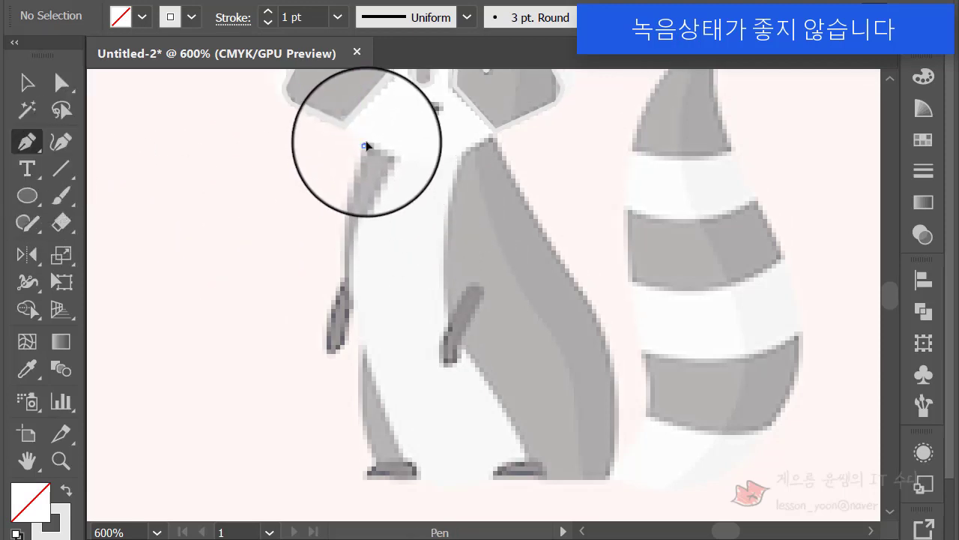
click(352, 138)
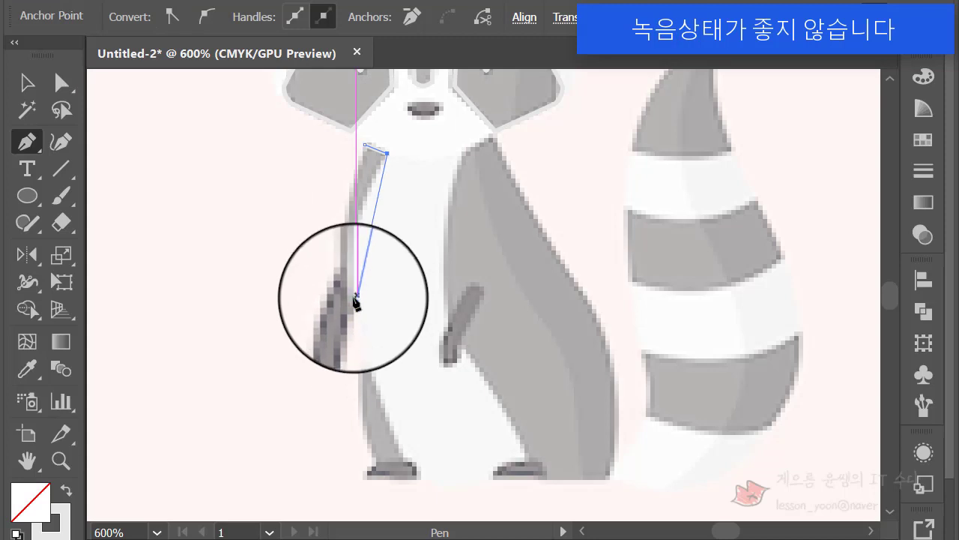
drag(357, 300, 373, 390)
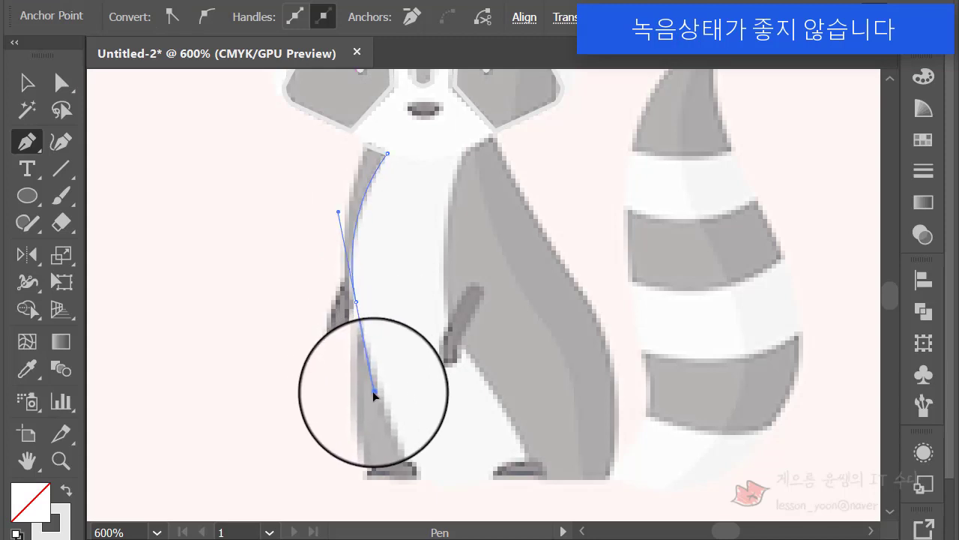
click(356, 300)
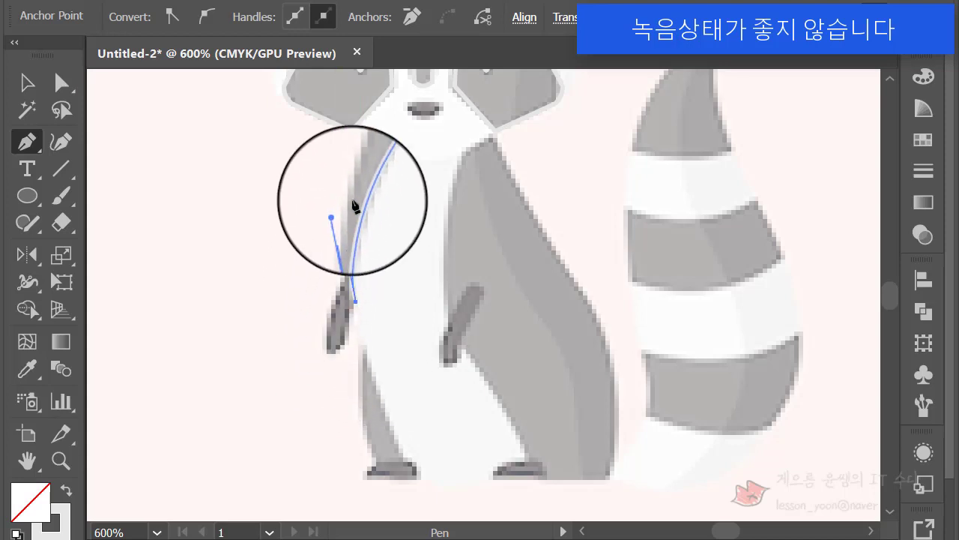
click(365, 143)
scroll(386, 120, up, 5)
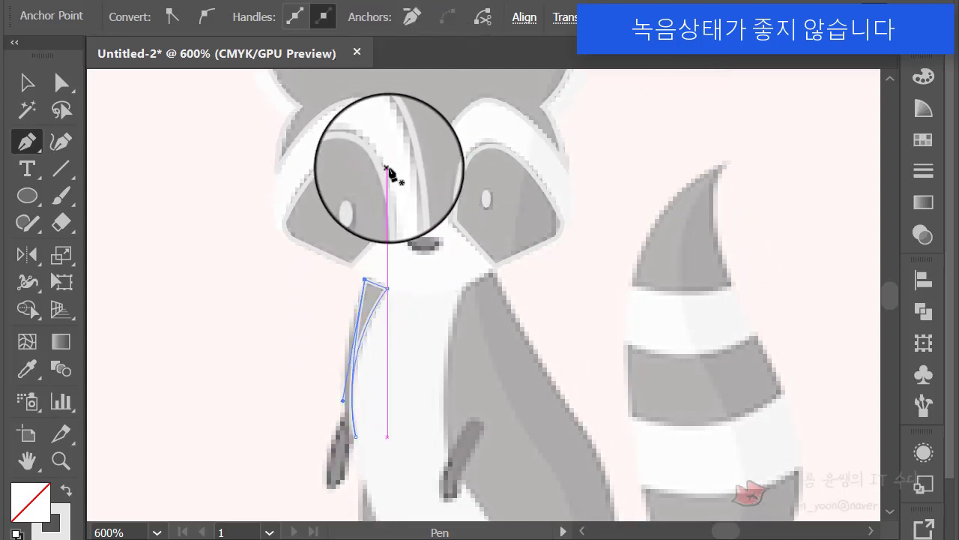
key(ctrl+z)
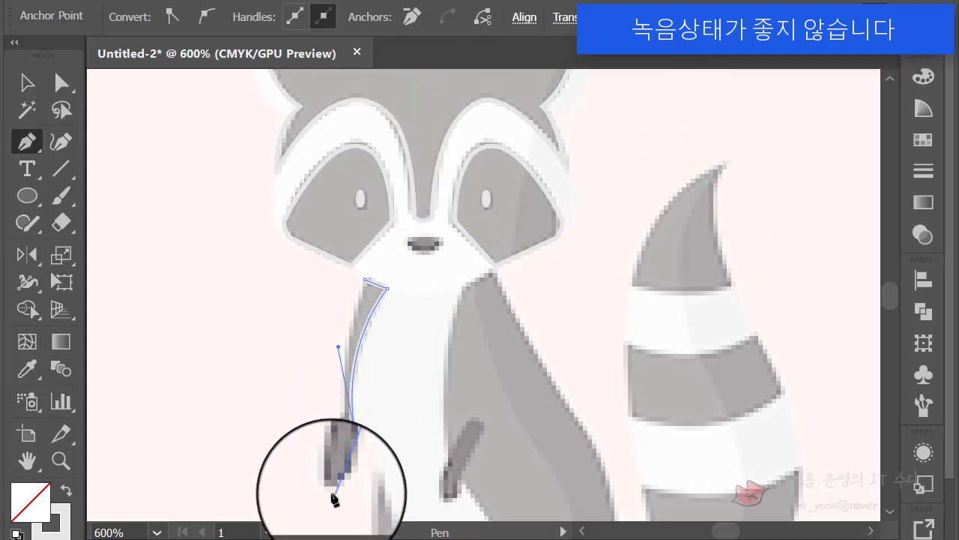
Curve the arm path around the wrist and up the outer edge, closing it at the shoulder starting point.
drag(343, 416, 338, 381)
click(342, 415)
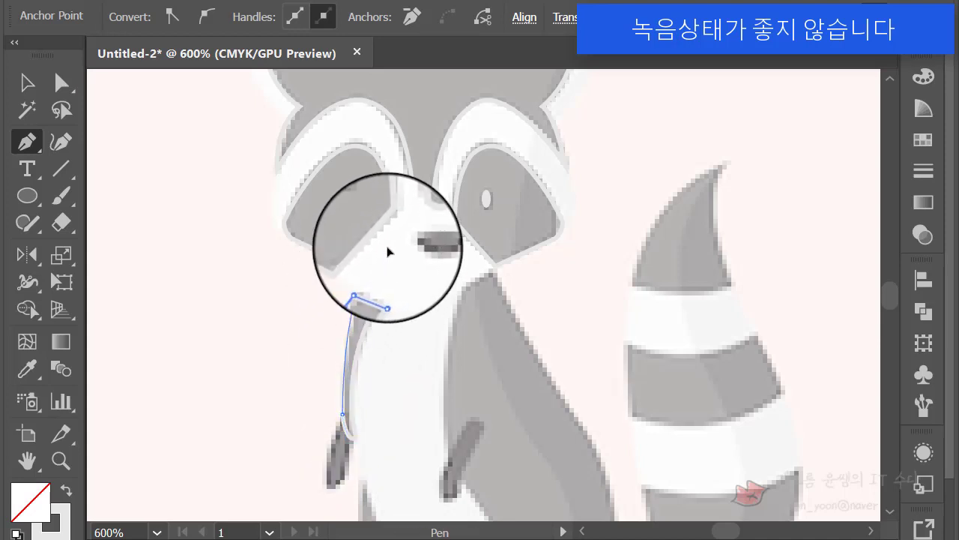
drag(388, 245, 387, 245)
Trace the inner edge of the gray right side of the body from the neck past the hand to the right foot.
scroll(400, 336, down, 11)
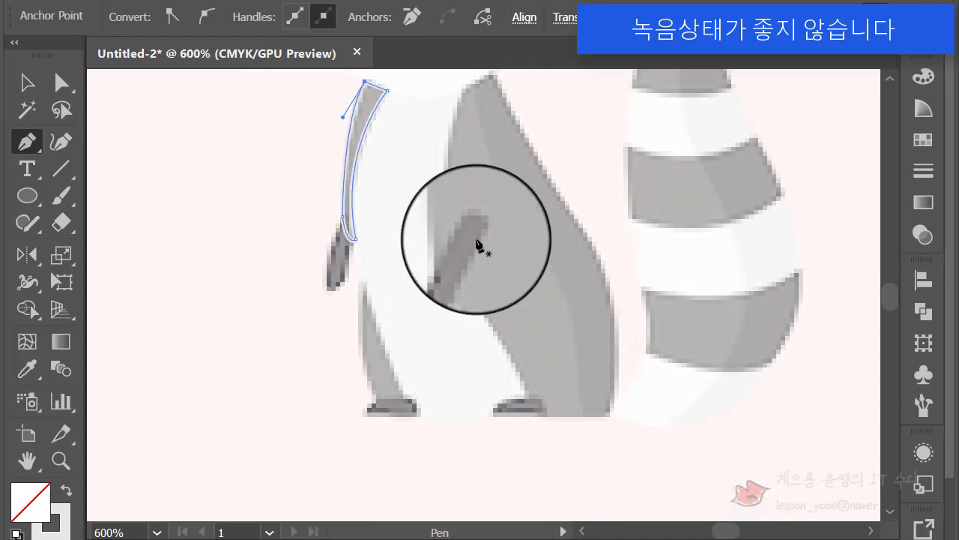
scroll(478, 240, up, 2)
click(491, 113)
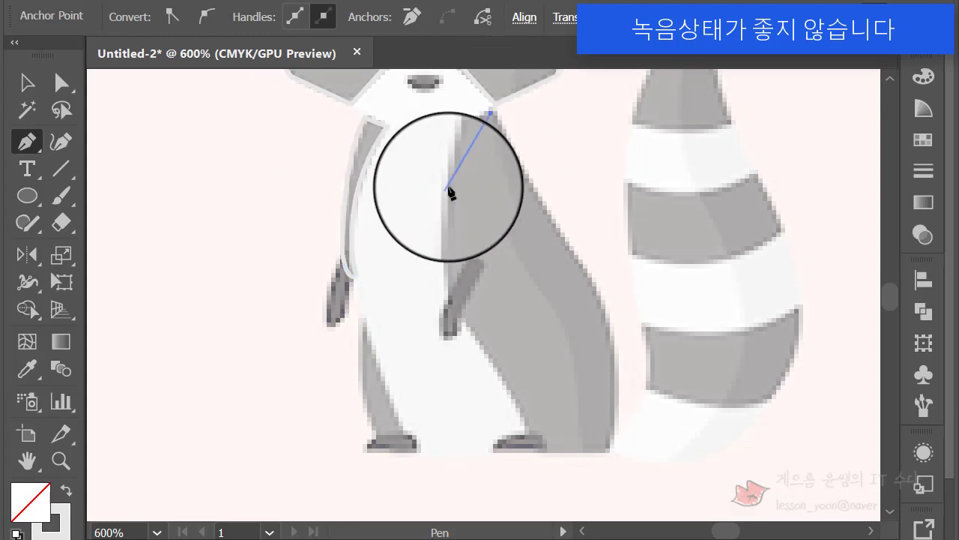
drag(447, 299, 454, 489)
click(446, 298)
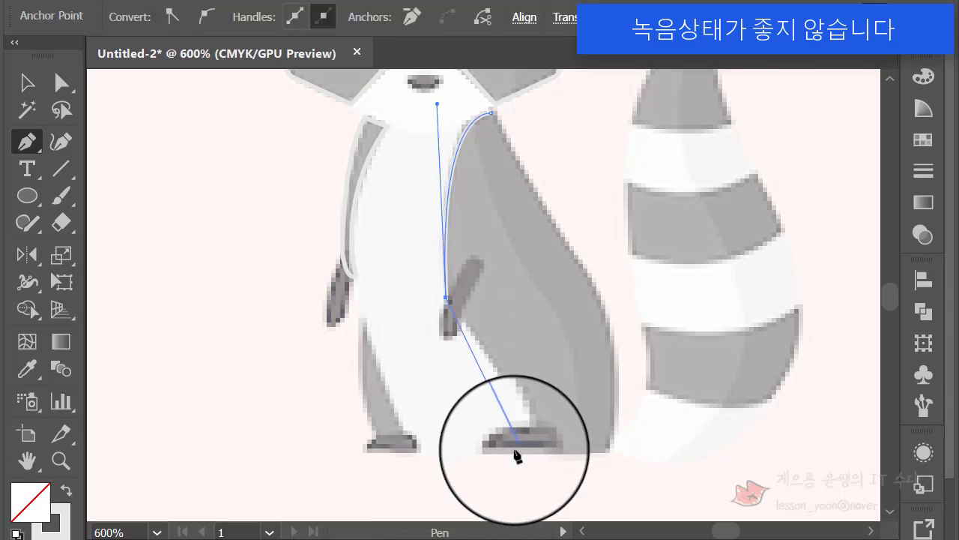
drag(513, 387, 536, 518)
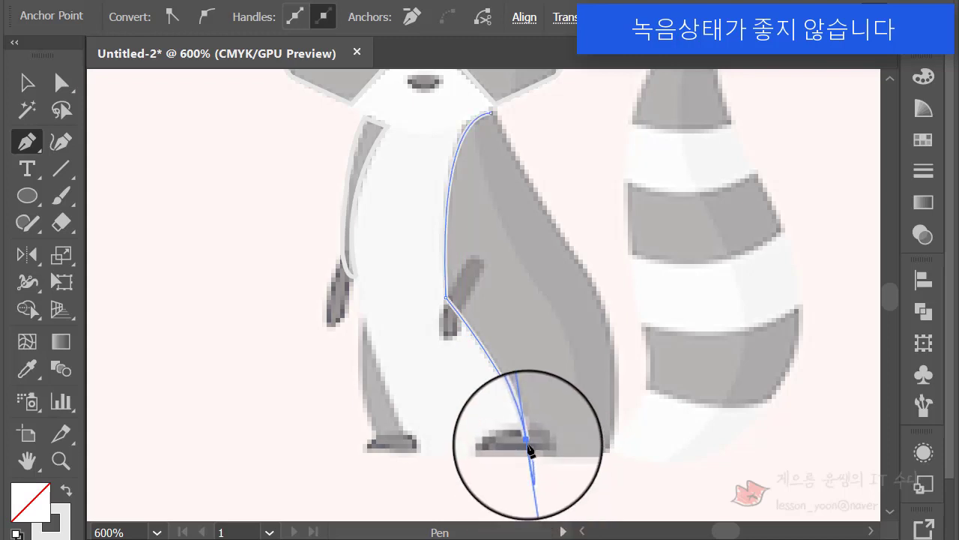
click(527, 440)
Continue the body path along its base and up the curved back, closing it at the neck starting point.
drag(540, 451, 557, 456)
click(539, 449)
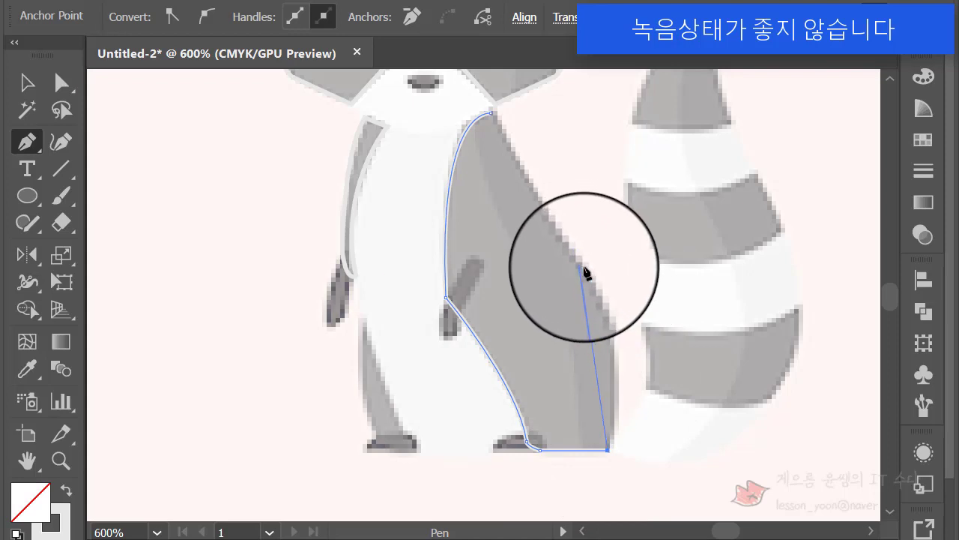
drag(585, 272, 539, 226)
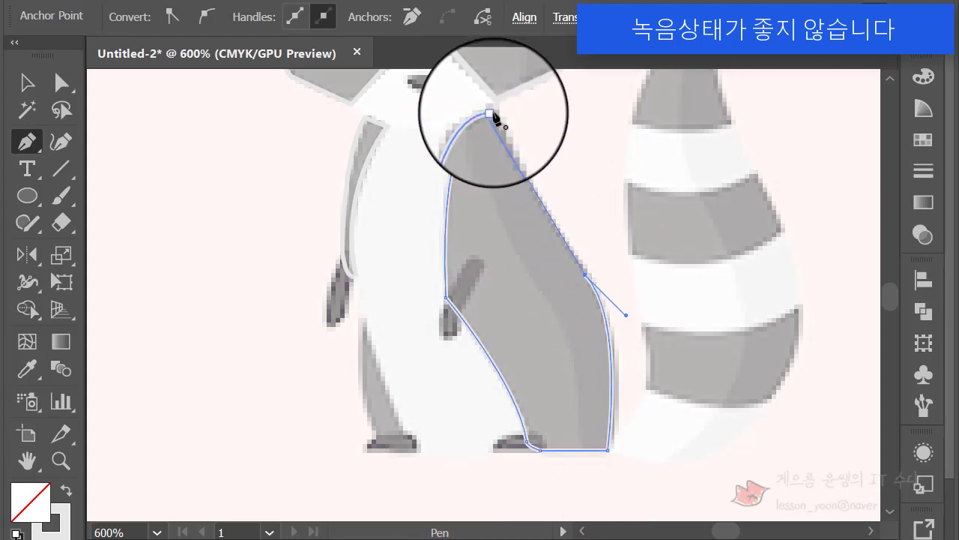
drag(492, 114, 491, 103)
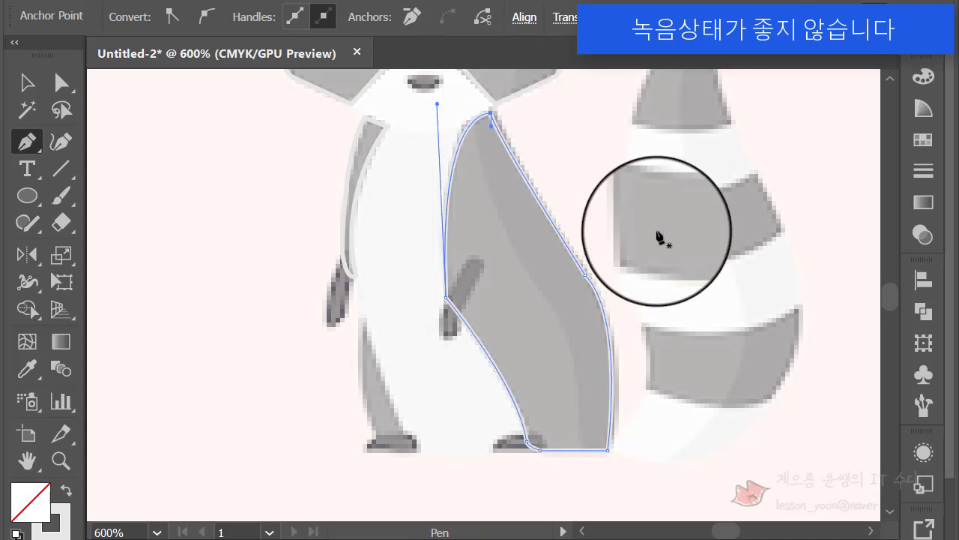
Trace the gray left leg as a closed pen path, down its inner edge, across the foot top and up the curved outer edge.
click(365, 326)
drag(406, 436, 440, 470)
click(410, 442)
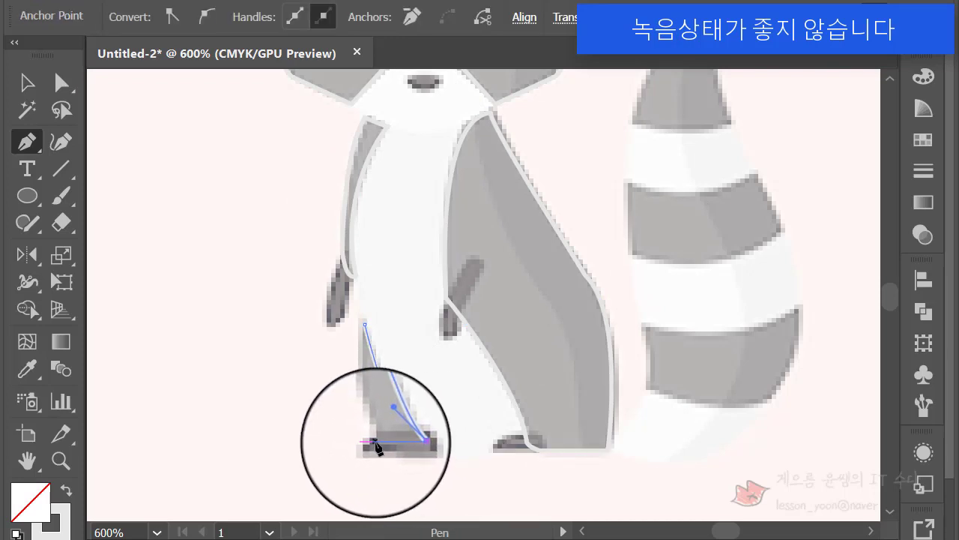
click(374, 442)
drag(355, 334, 383, 289)
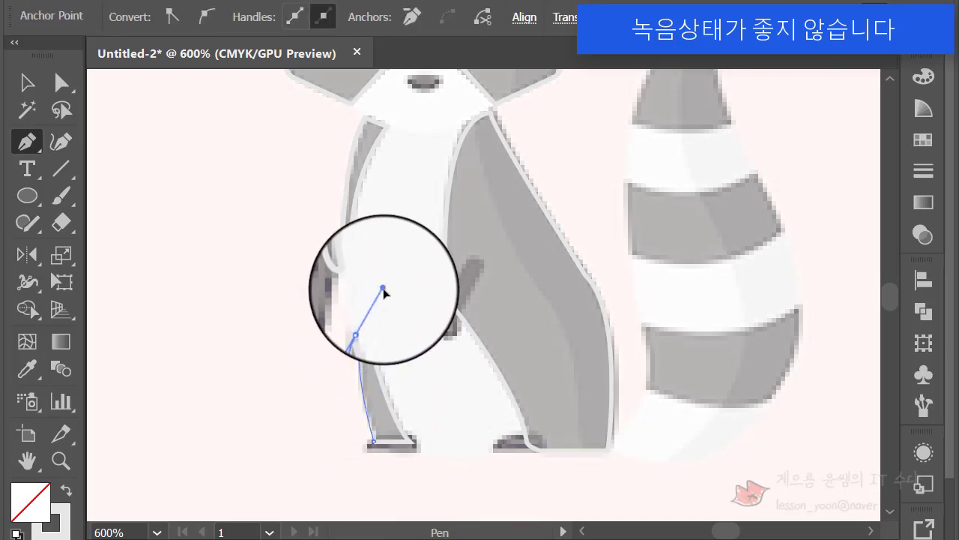
click(365, 326)
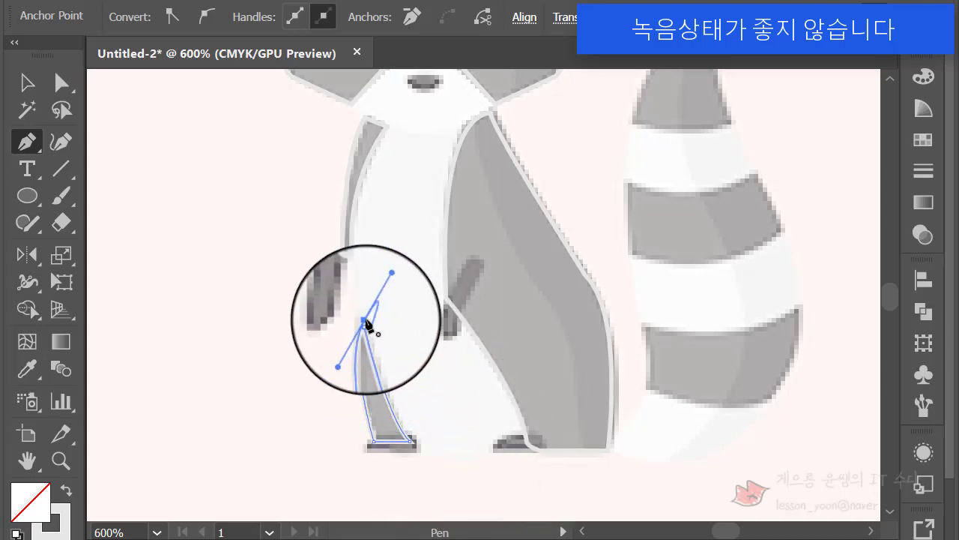
click(364, 325)
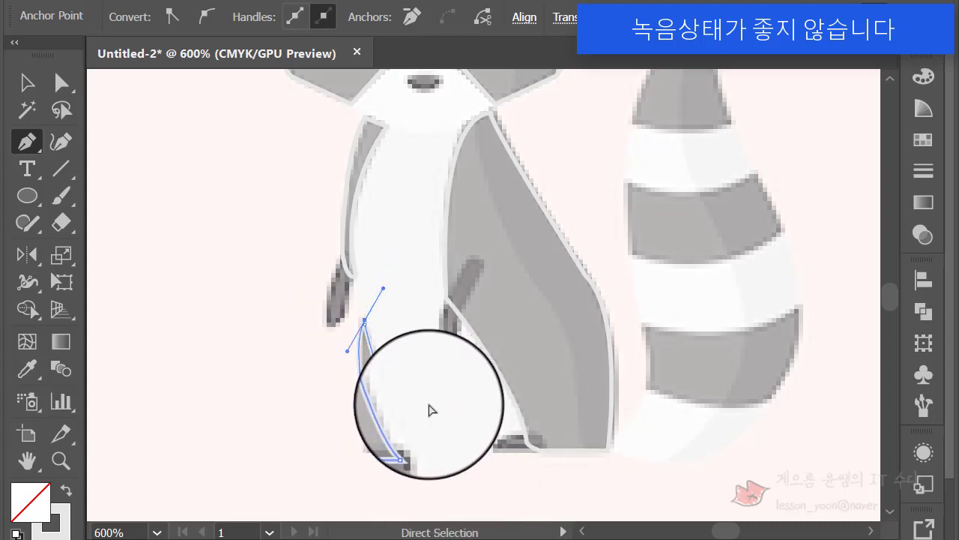
key(ctrl+z)
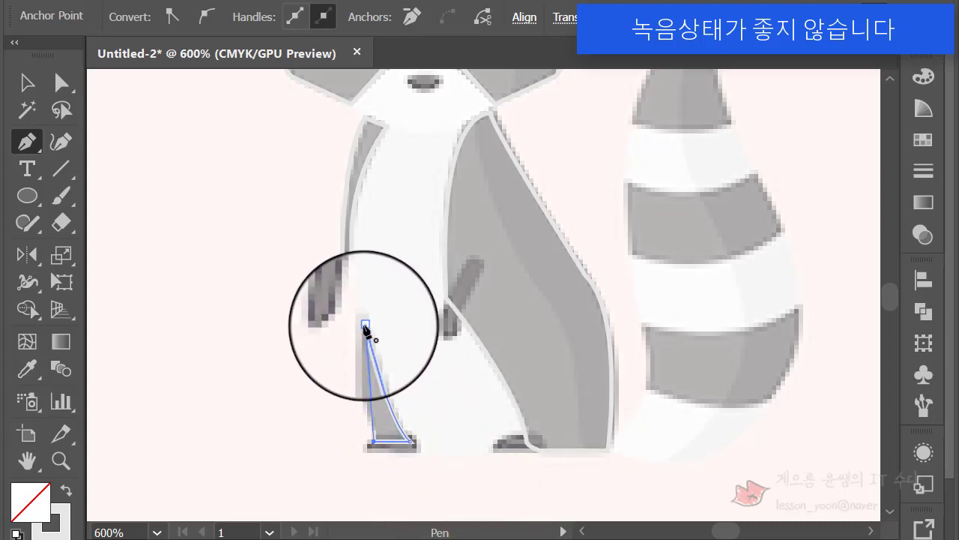
drag(365, 326, 382, 303)
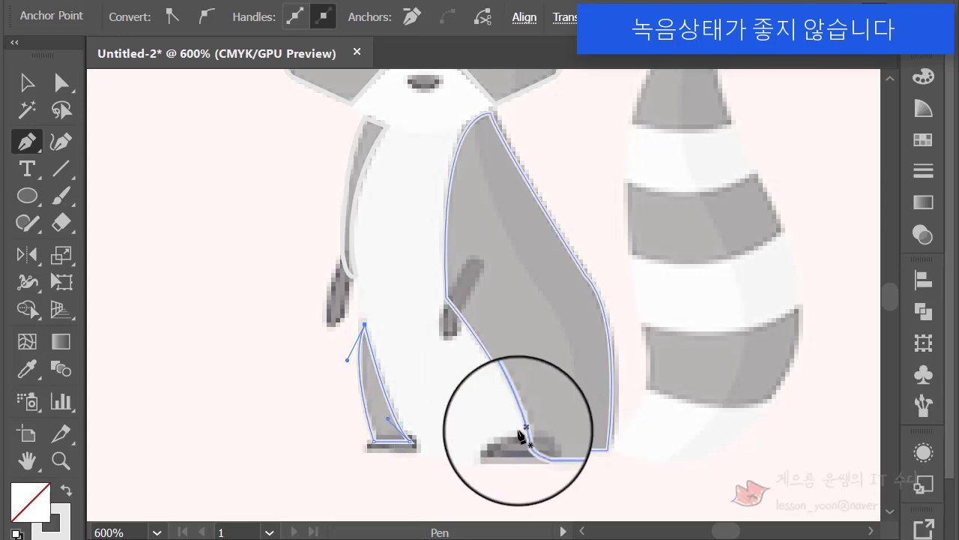
Trace the dark right hand overlapping the body as a closed curved pen path with rounded ends.
click(473, 258)
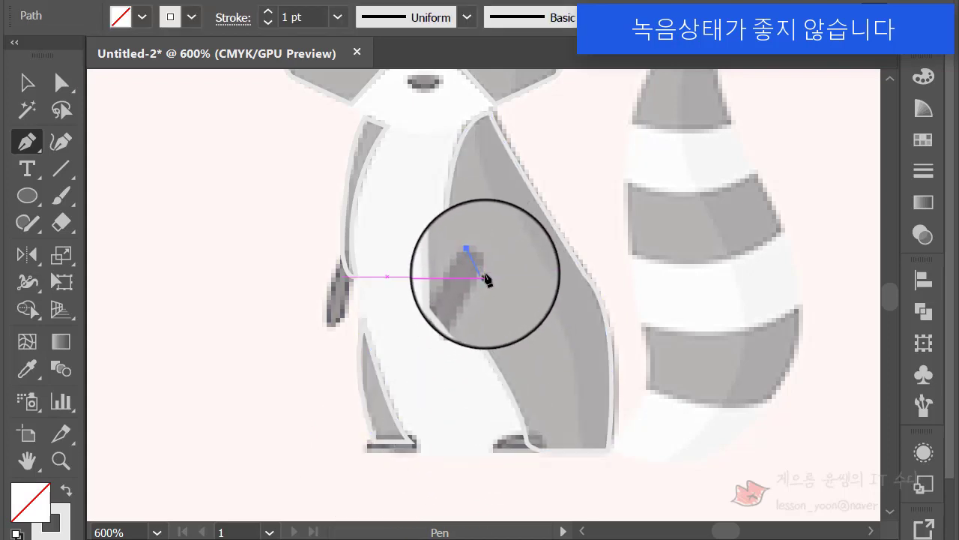
mouse_move(477, 273)
mouse_down()
mouse_move(475, 293)
mouse_move(468, 286)
mouse_up()
click(477, 274)
drag(452, 327, 459, 358)
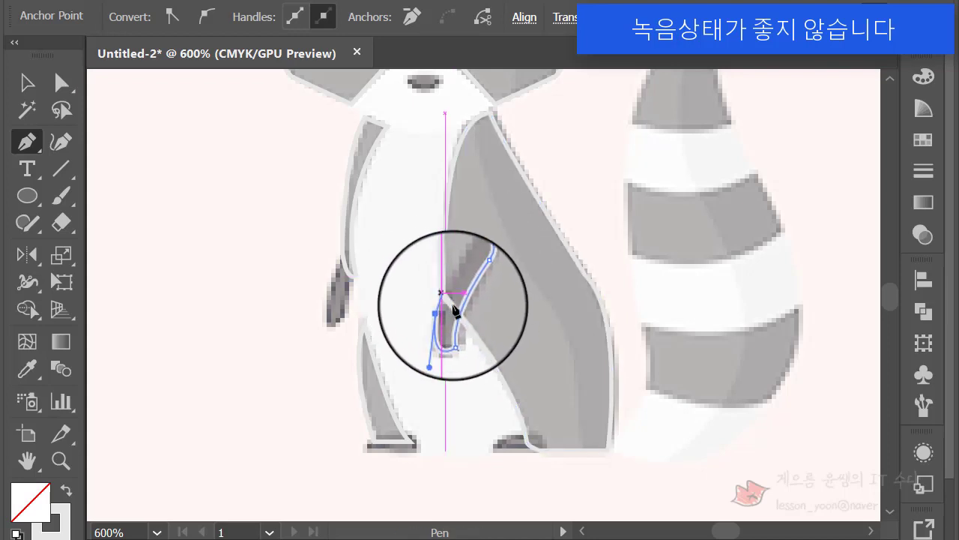
click(473, 258)
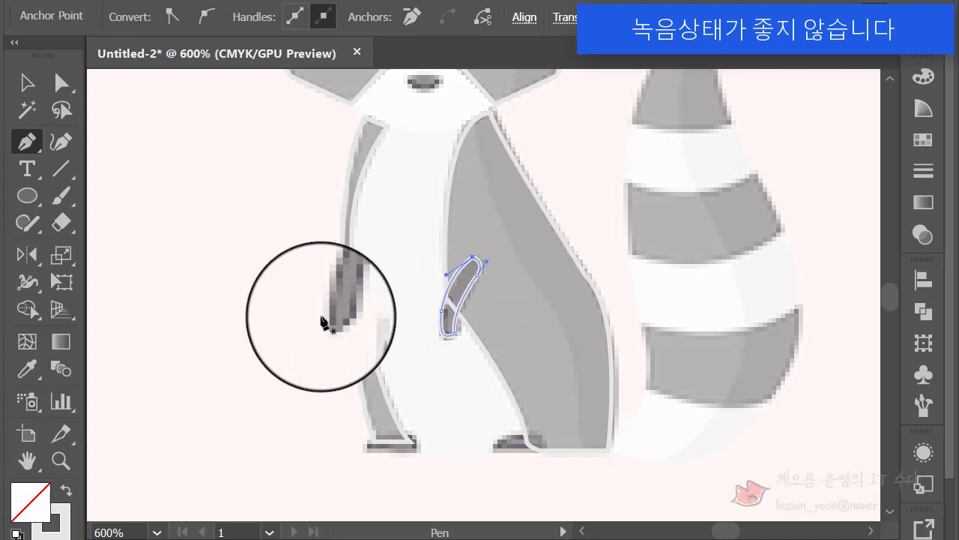
Trace the dark left hand as a closed leaf-shaped pen path between its lower tip and the wrist.
click(330, 324)
click(344, 248)
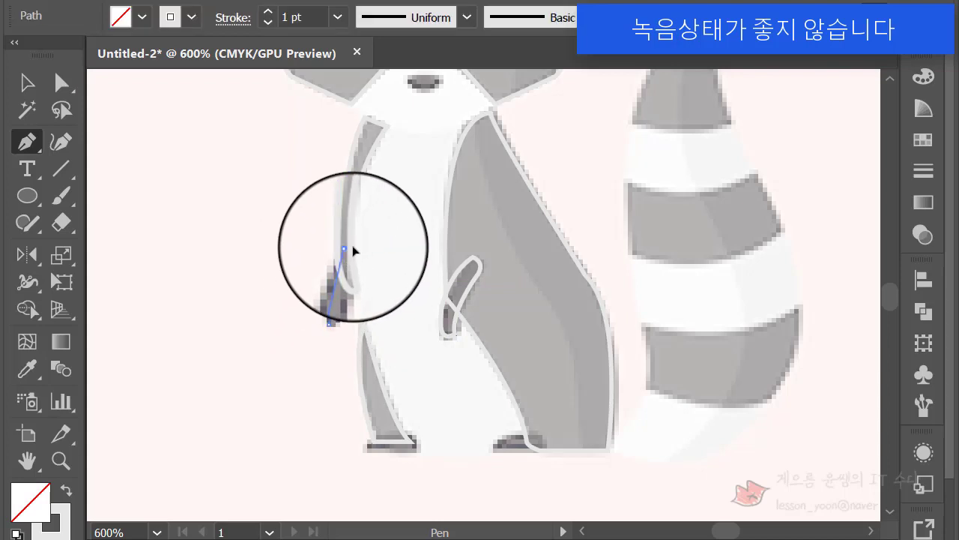
drag(353, 248, 370, 217)
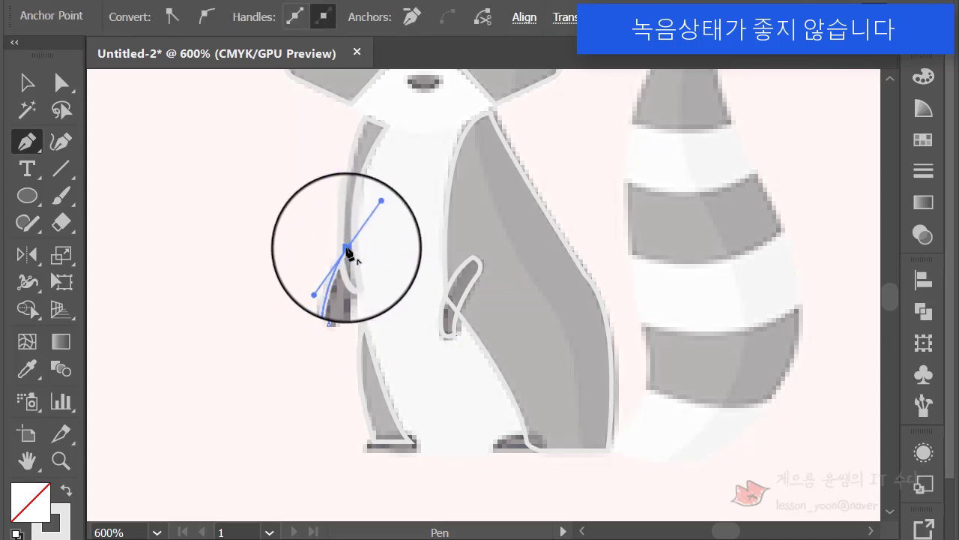
click(346, 248)
drag(329, 323, 299, 325)
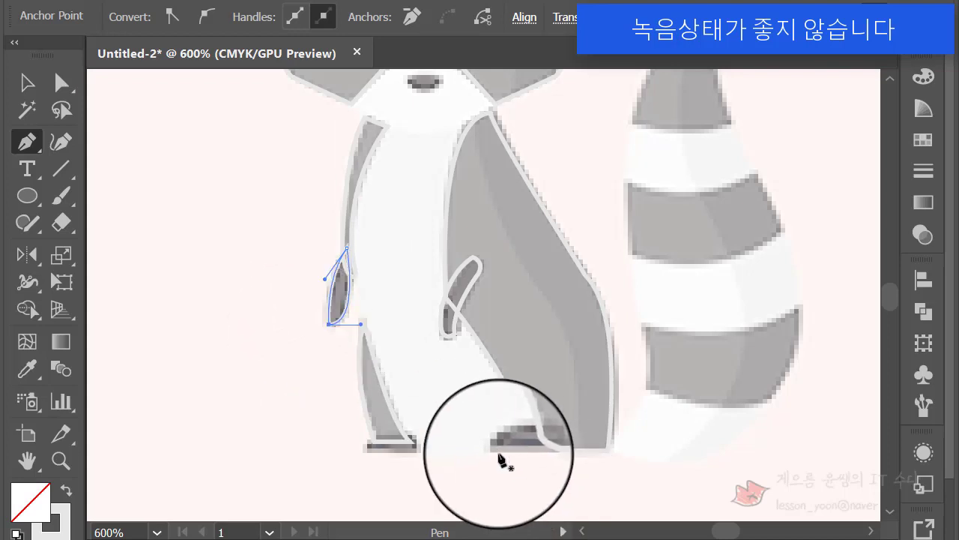
ctrl+click(544, 450)
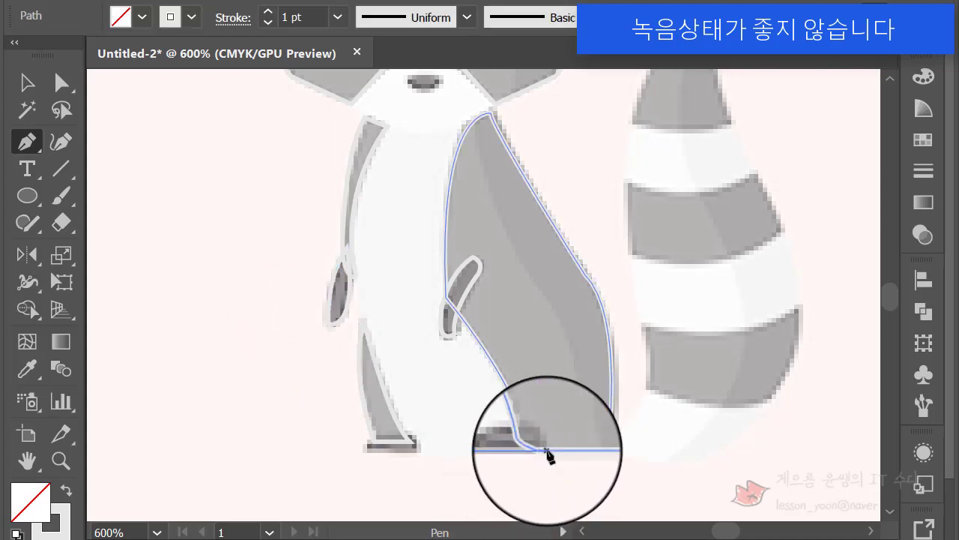
ctrl+click(535, 450)
ctrl+click(546, 450)
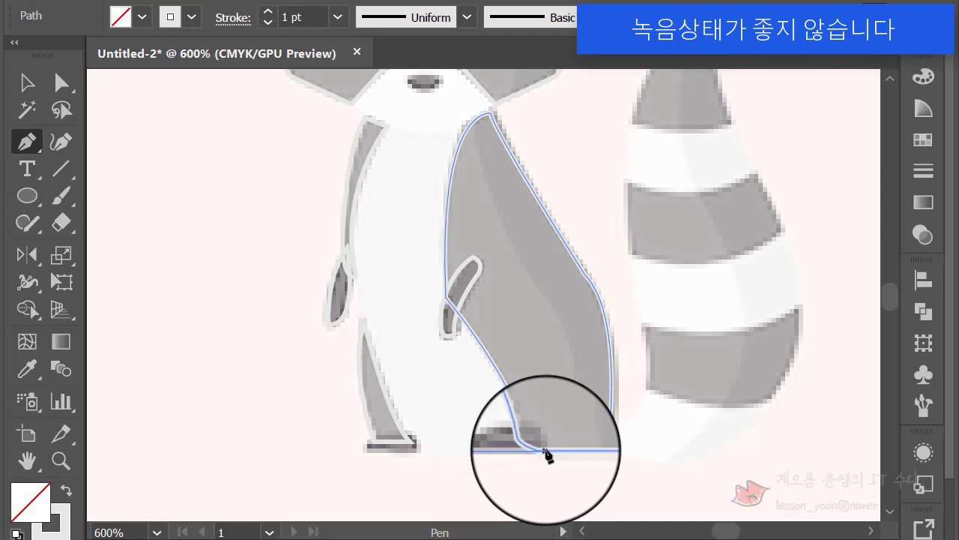
drag(545, 450, 574, 499)
ctrl+click(555, 470)
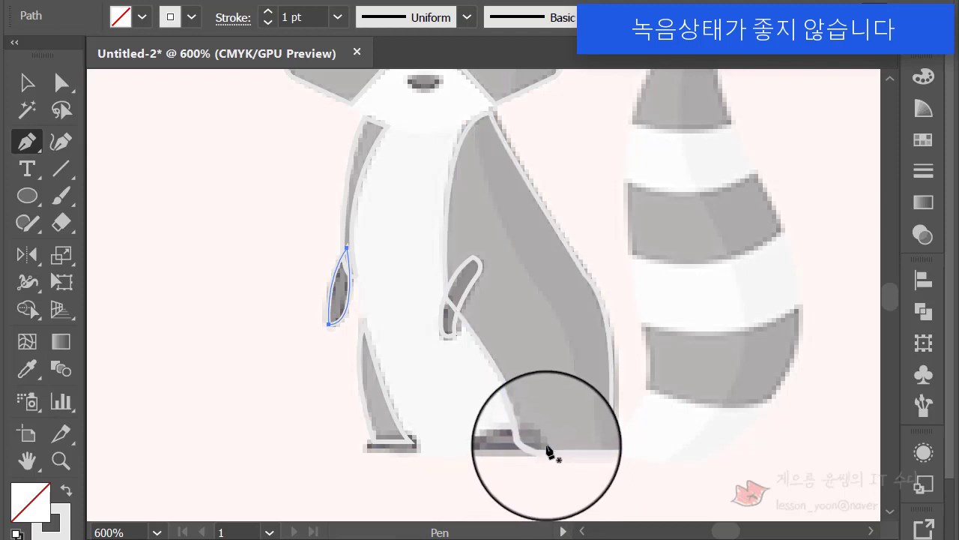
Trace the dark right foot as a closed pen path with a curved top, rounded toe and flat base.
click(547, 447)
drag(500, 437, 456, 446)
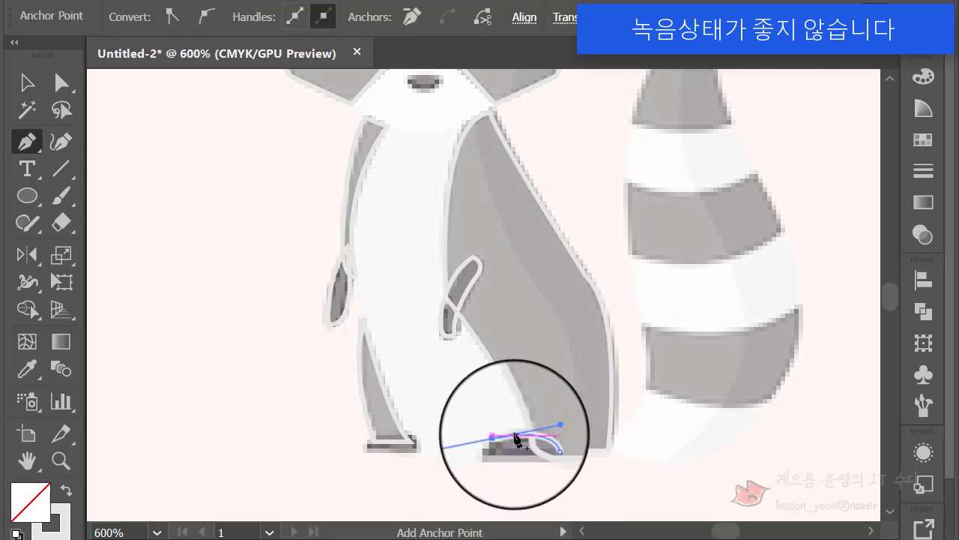
click(500, 438)
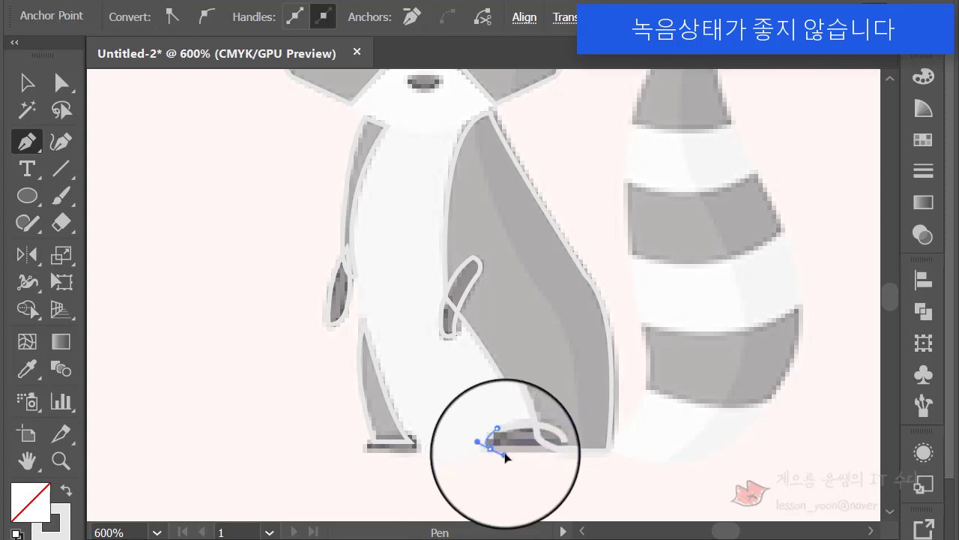
click(545, 447)
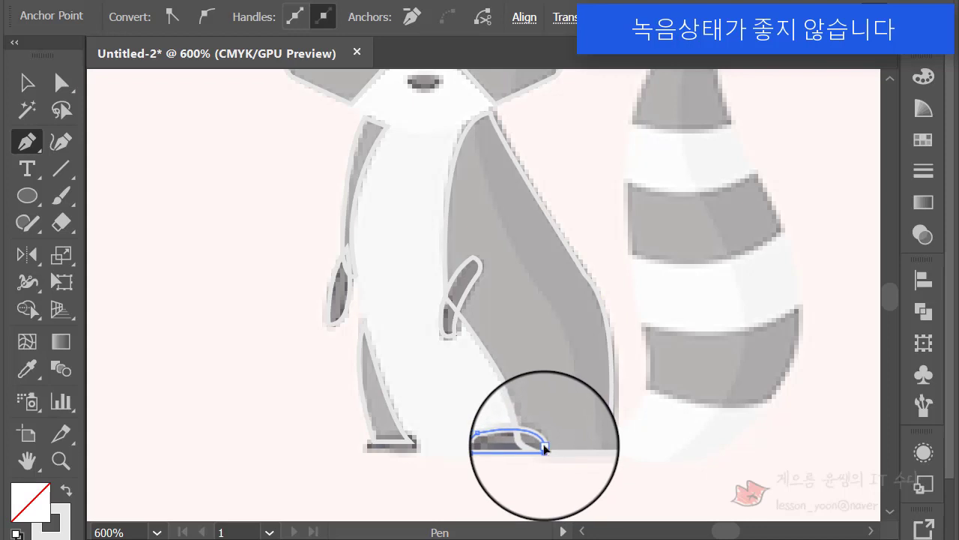
click(27, 82)
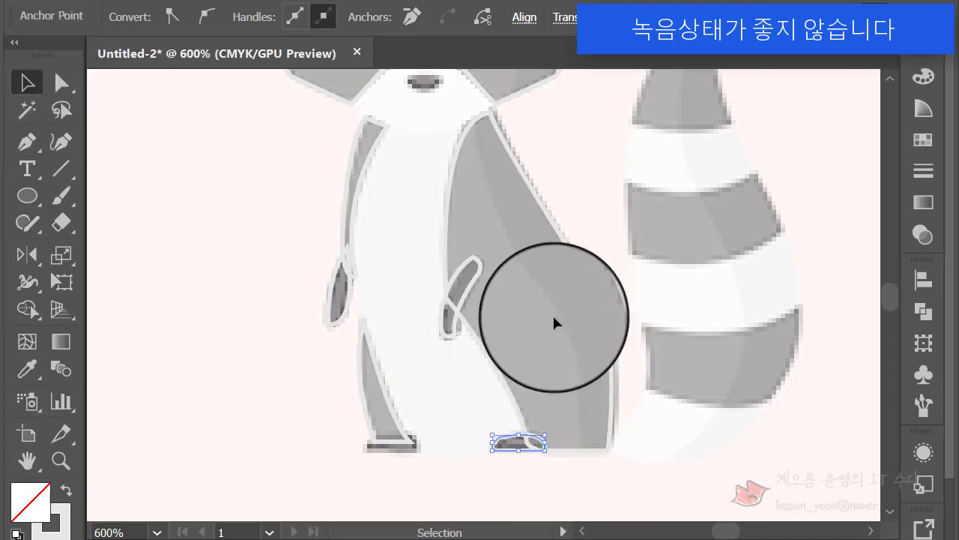
Trace the tail's left edge with a curved pen path from the tip down to its base beside the body.
key(space)
drag(661, 309, 440, 378)
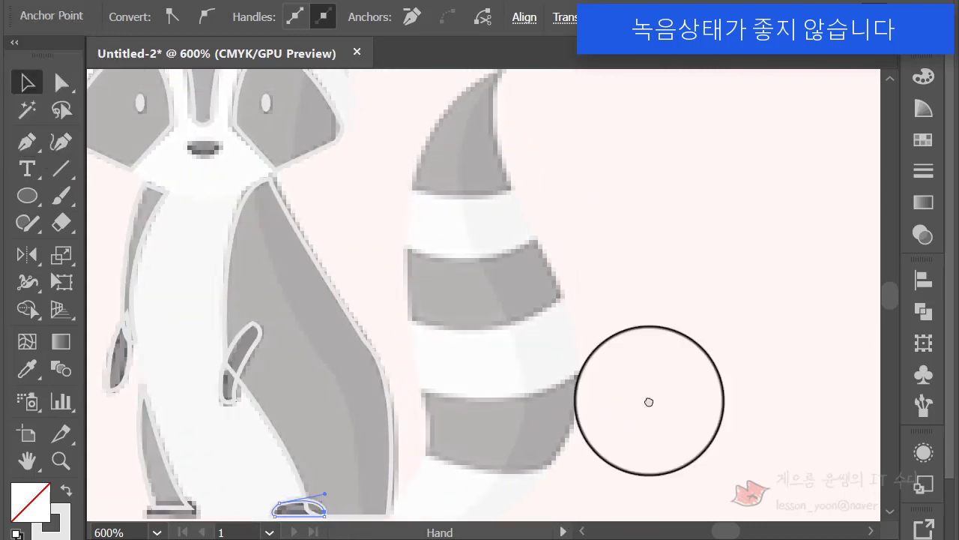
scroll(649, 402, up, 3)
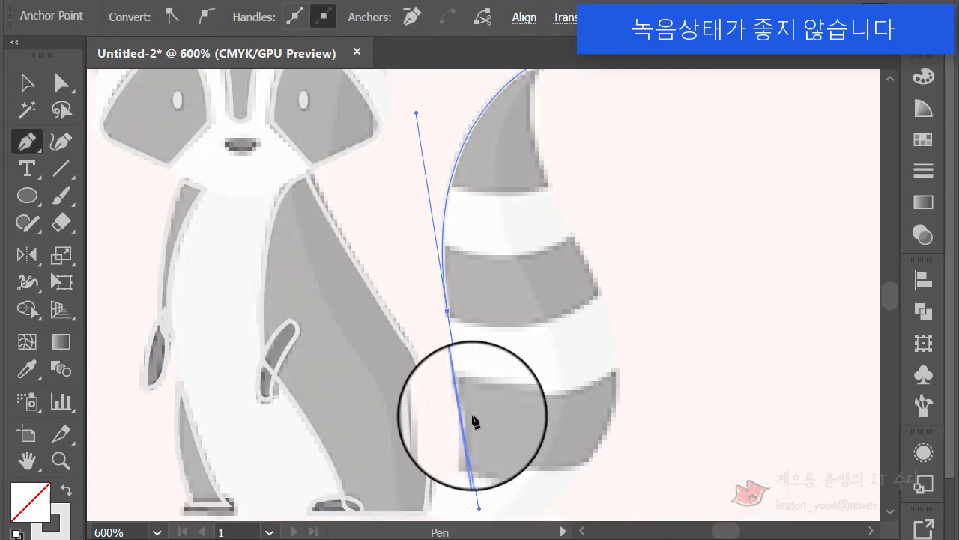
click(446, 312)
scroll(450, 367, down, 4)
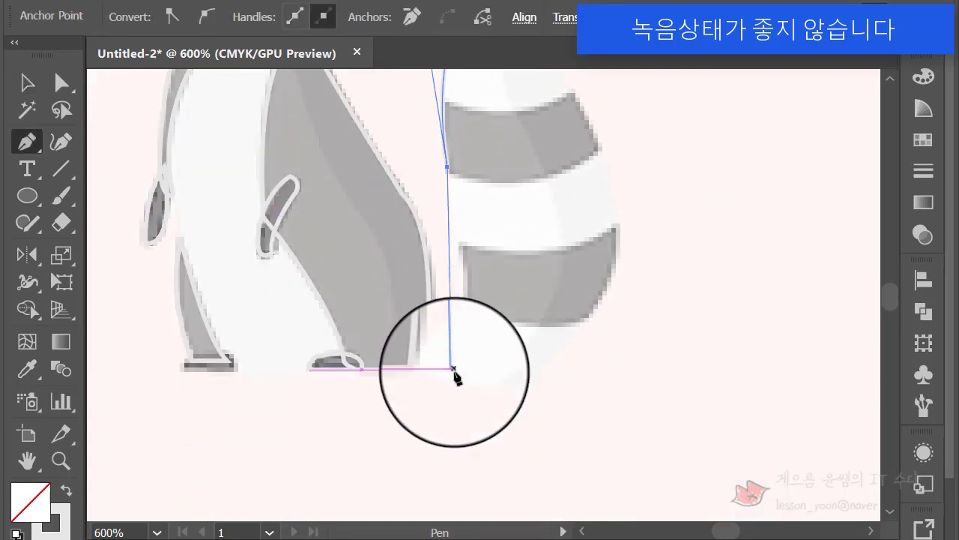
drag(434, 365, 374, 410)
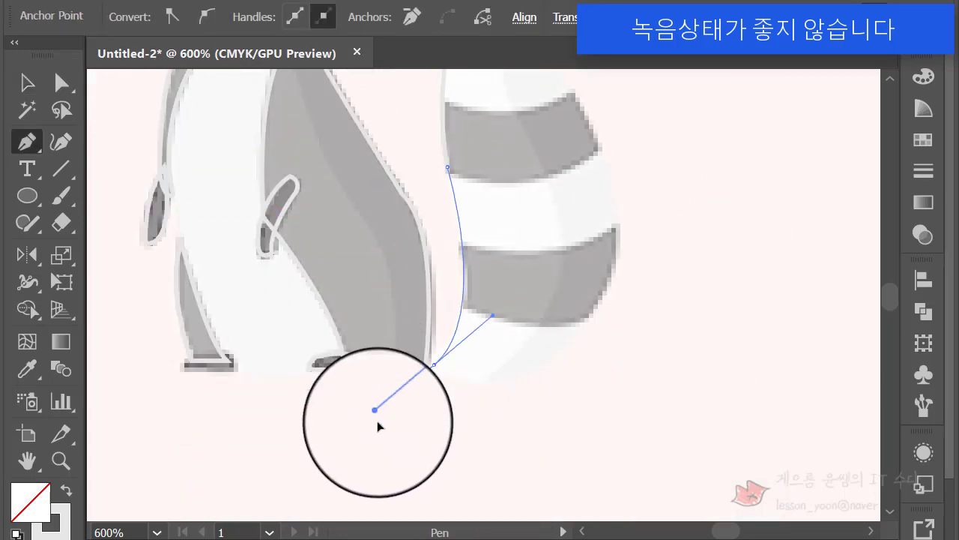
click(434, 365)
Continue the tail path around the rounded bottom and up the right edge, closing it at the tip.
drag(560, 356, 640, 321)
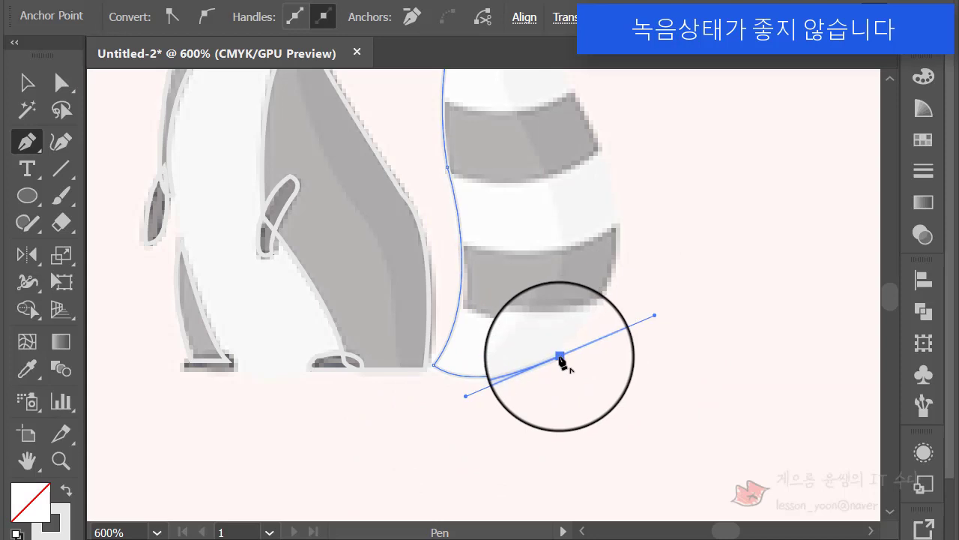
click(560, 355)
scroll(562, 360, up, 5)
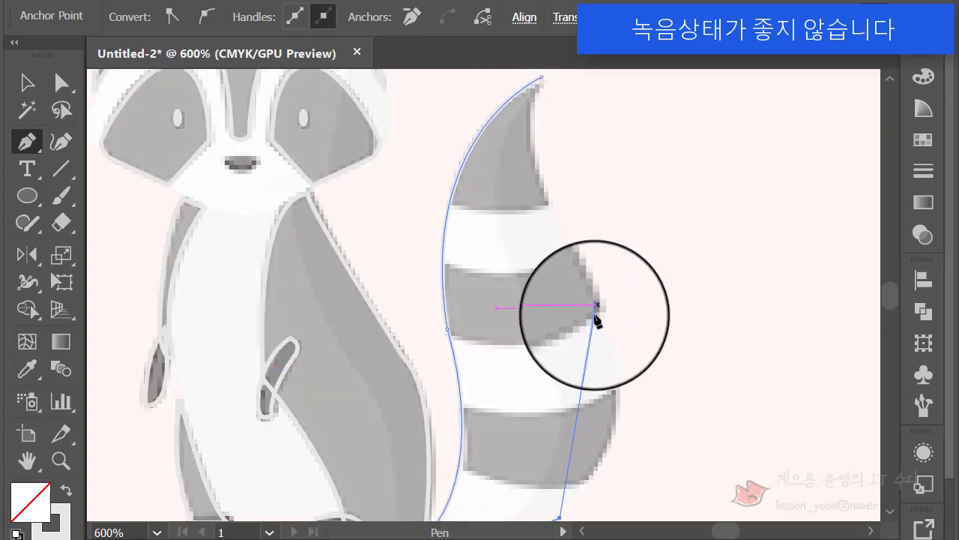
scroll(598, 317, down, 2)
drag(583, 203, 494, 135)
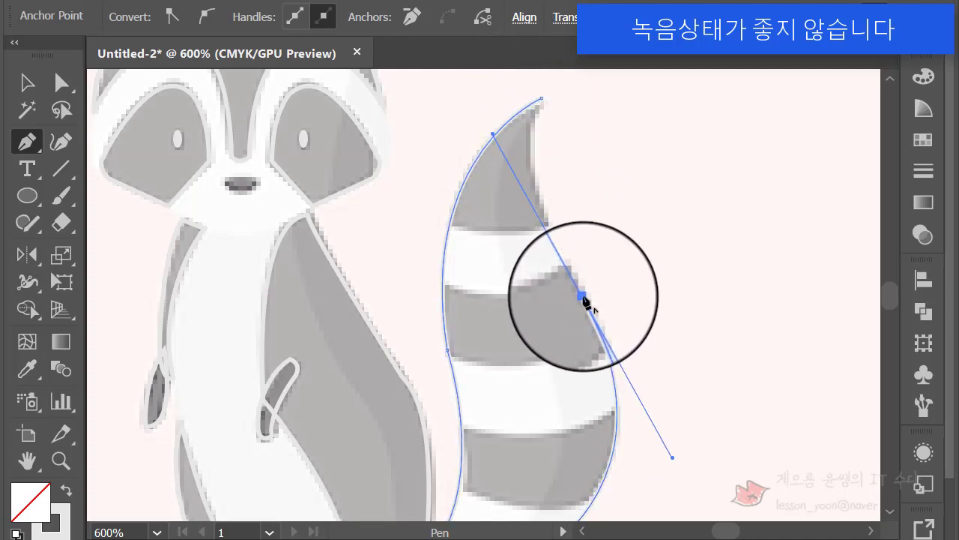
drag(584, 300, 545, 113)
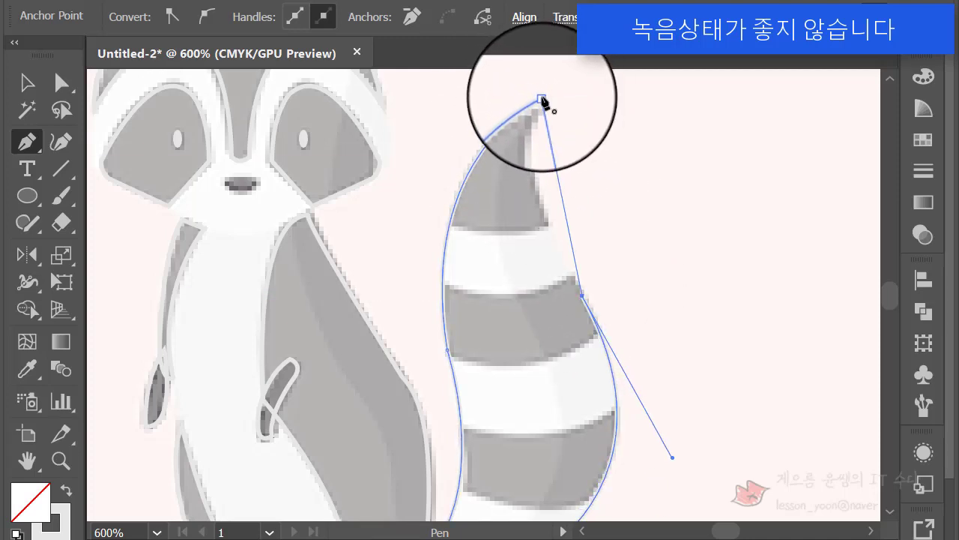
click(542, 99)
ctrl+click(557, 90)
scroll(564, 104, up, 3)
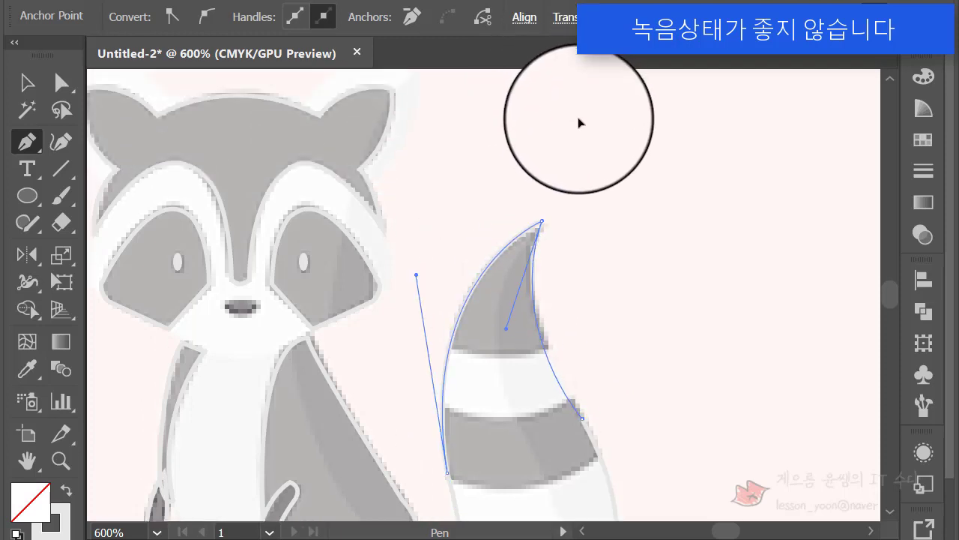
Draw an open curve across the tail along the lower edge of the gray tip, extending past both sides of the outline.
scroll(582, 271, down, 3)
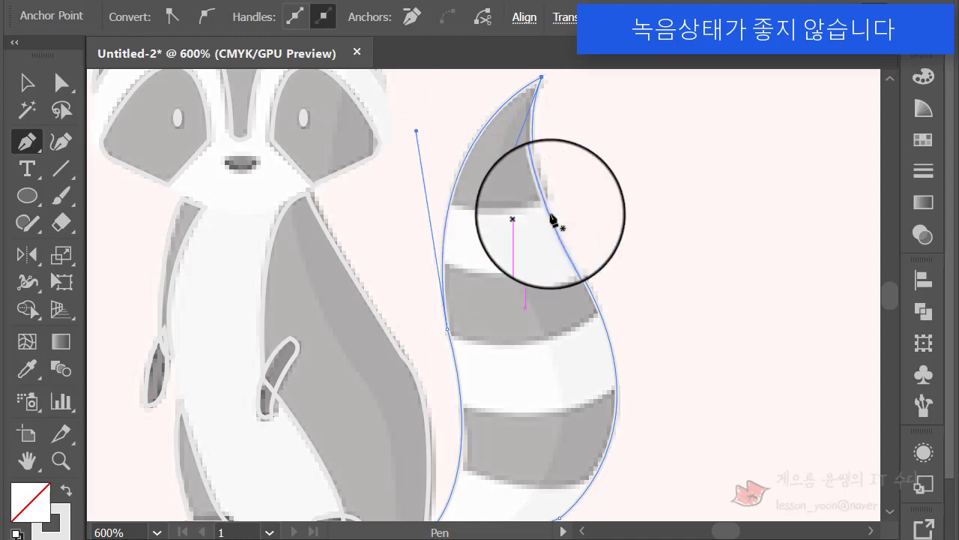
click(434, 194)
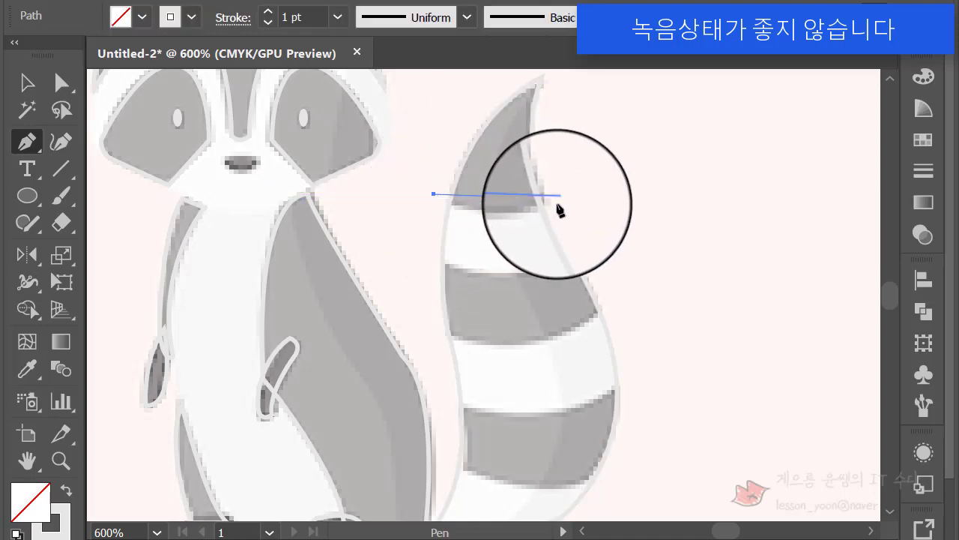
drag(555, 197, 622, 171)
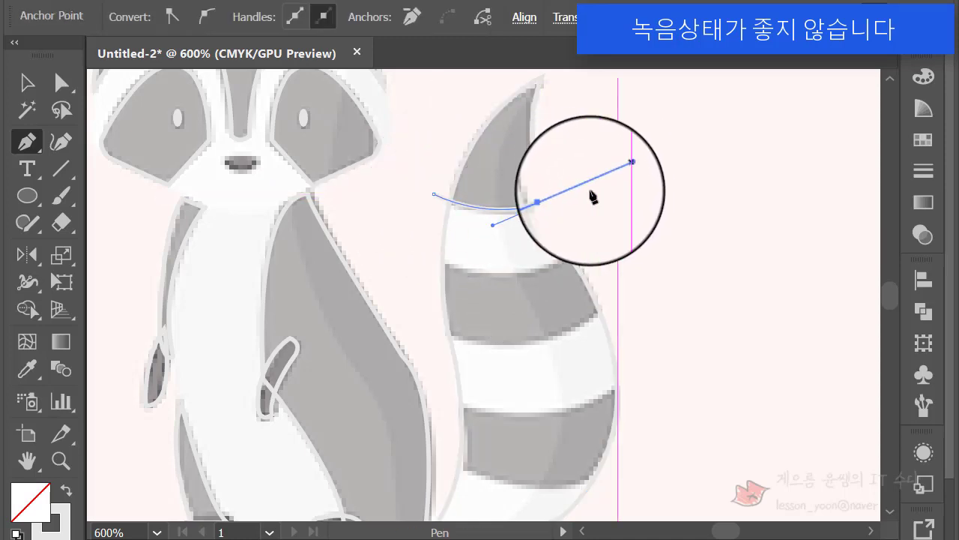
Draw an open curve across the tail along the upper edge of the middle gray stripe, starting outside the outline.
click(435, 261)
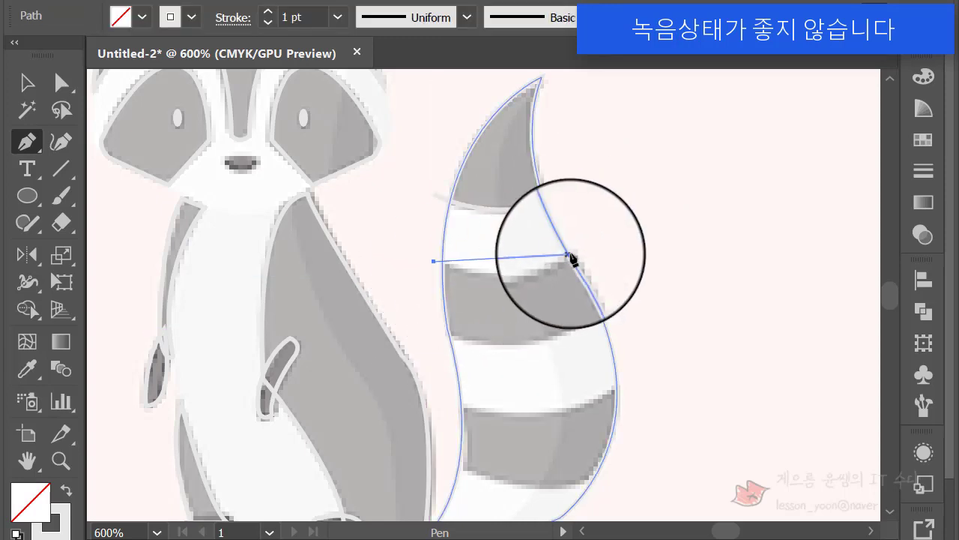
drag(577, 253, 667, 209)
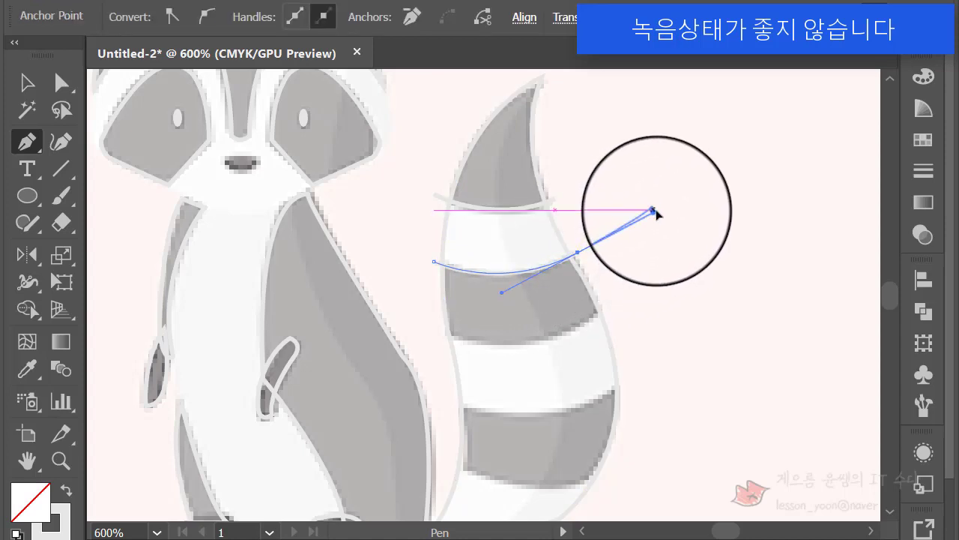
key(Escape)
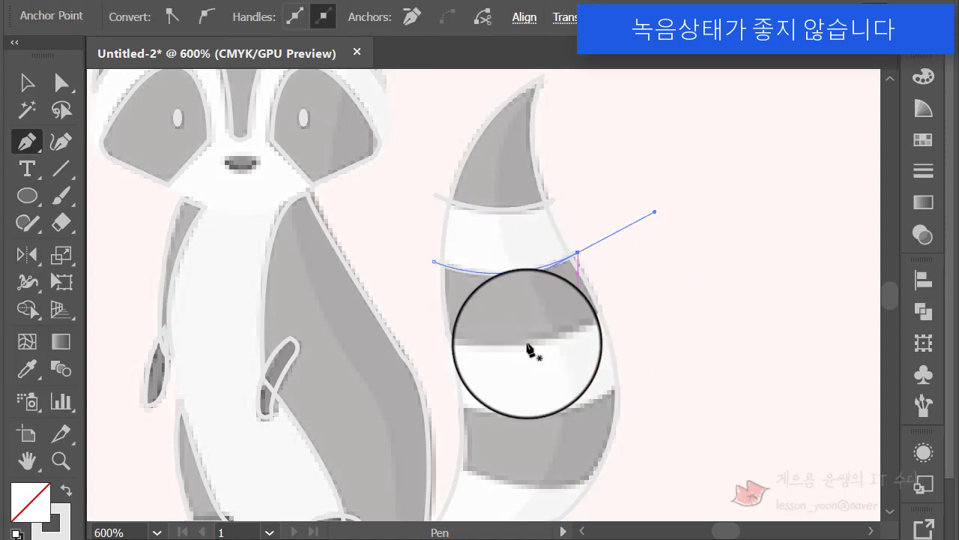
Draw an open curve across the tail along the lower edge of the middle gray stripe, extending past both sides of the outline.
click(432, 329)
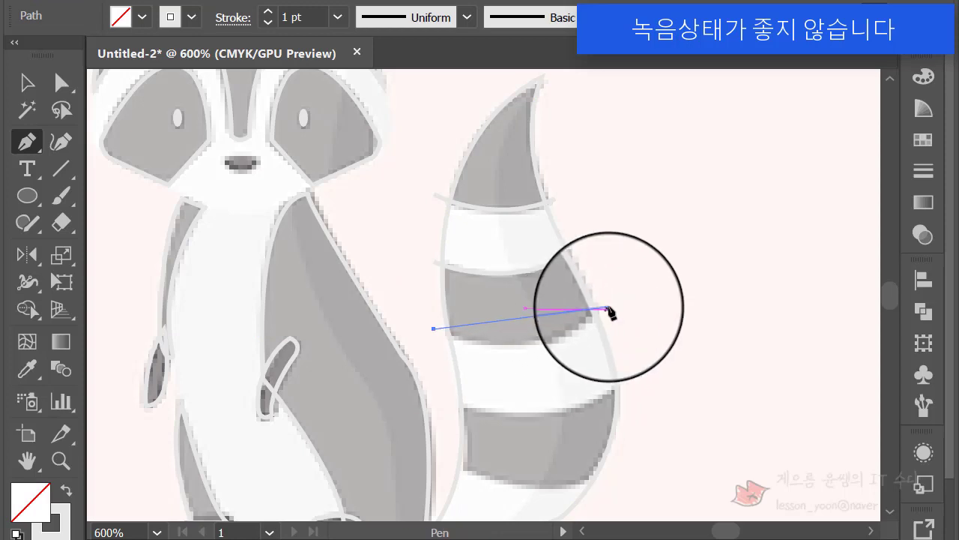
drag(610, 306, 691, 241)
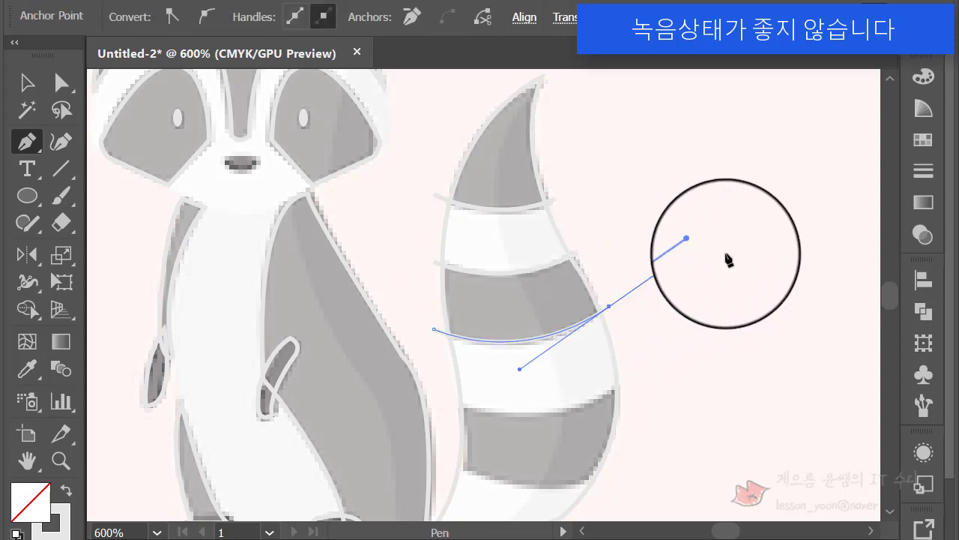
key(Escape)
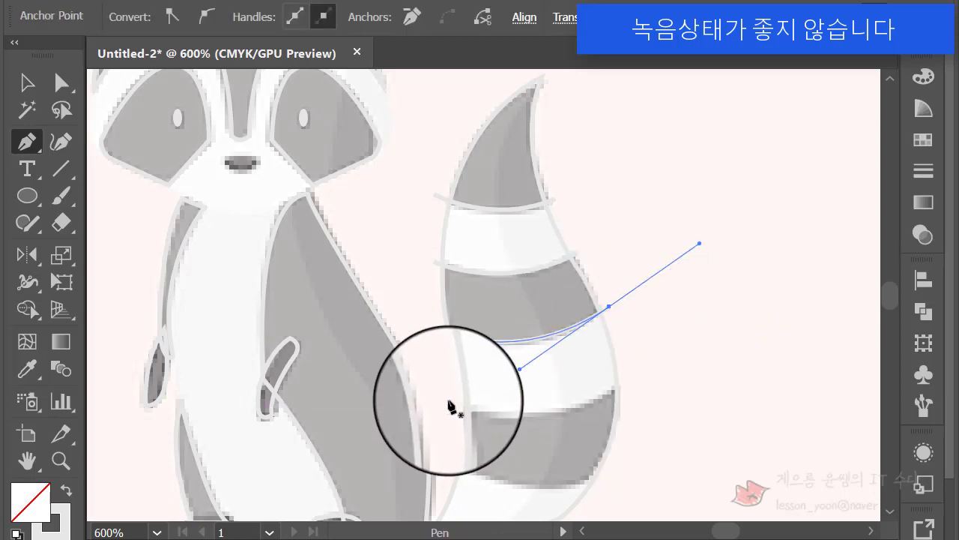
Draw an open curve across the tail along the upper edge of the lowest gray stripe, extending past the outline.
click(447, 396)
drag(628, 377, 725, 329)
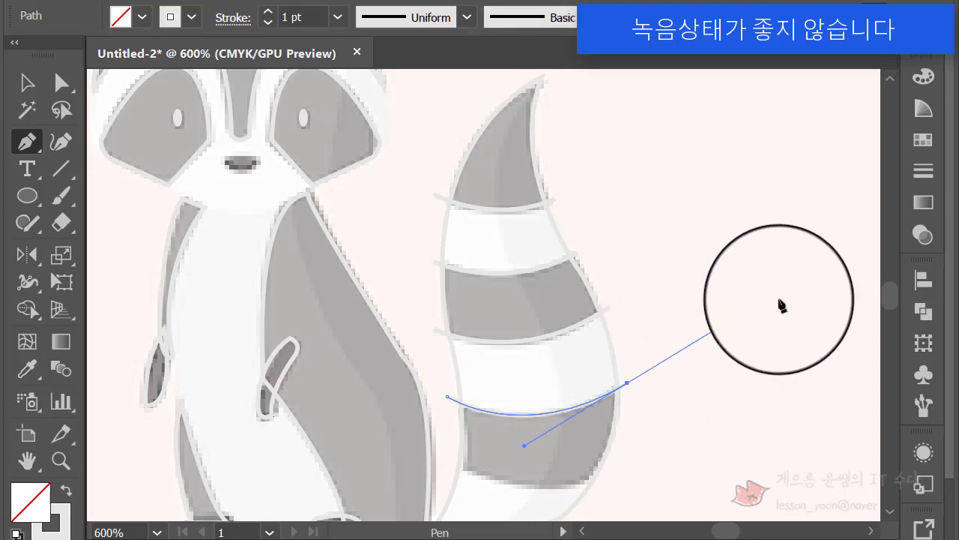
drag(780, 300, 779, 298)
Draw an open curve across the tail along the lower edge of the lowest gray stripe and finish the path.
scroll(646, 392, down, 3)
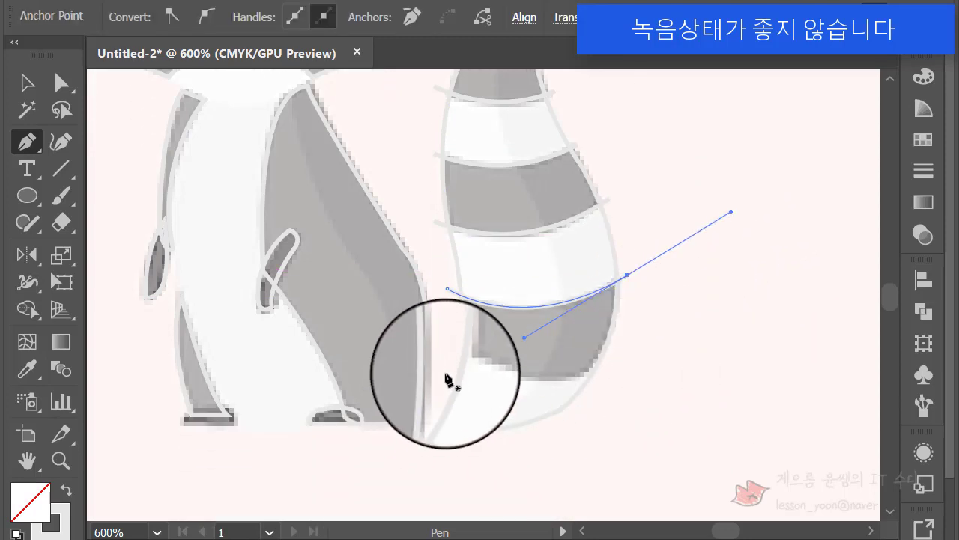
click(447, 347)
click(447, 347)
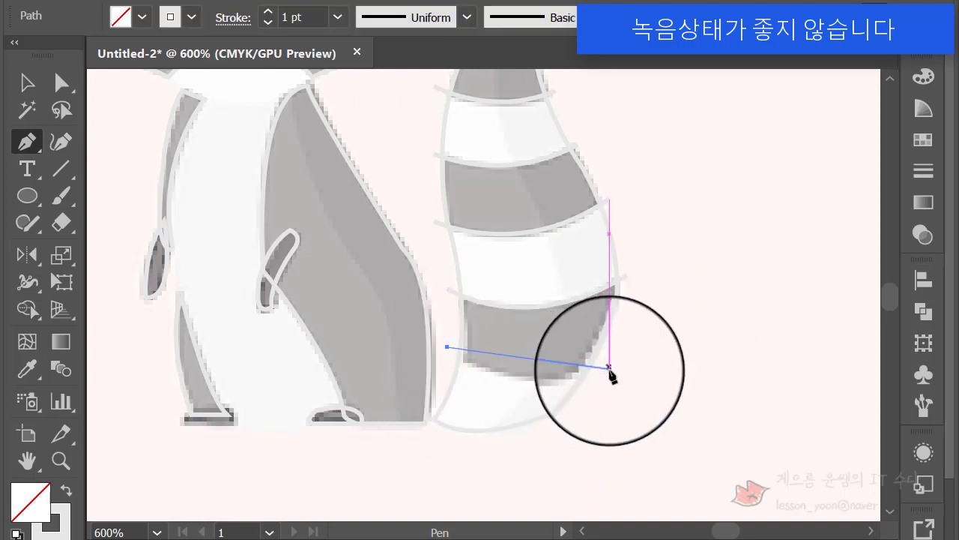
drag(608, 367, 732, 345)
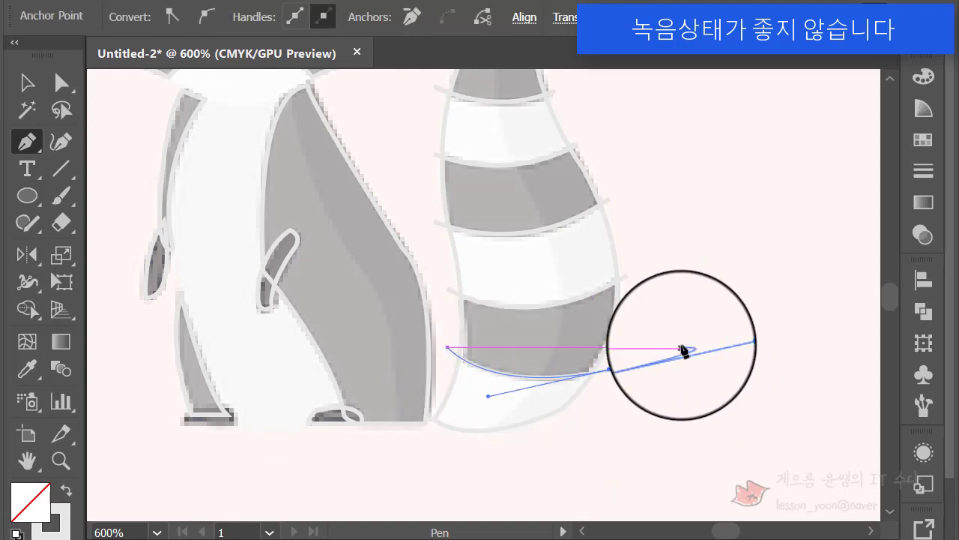
click(21, 88)
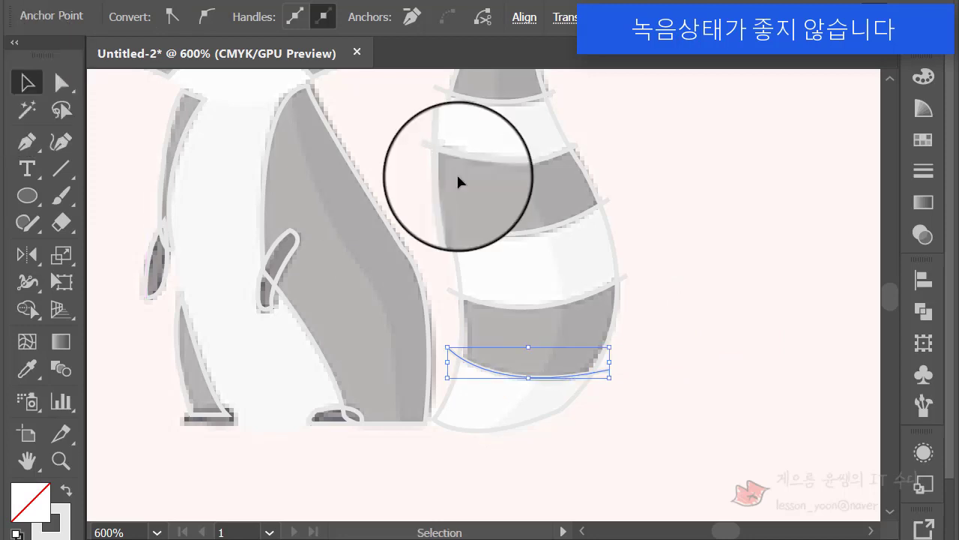
Split the tail outline along all its stripe curves with the Pathfinder Divide operation.
click(705, 191)
scroll(697, 233, up, 3)
drag(690, 444, 497, 139)
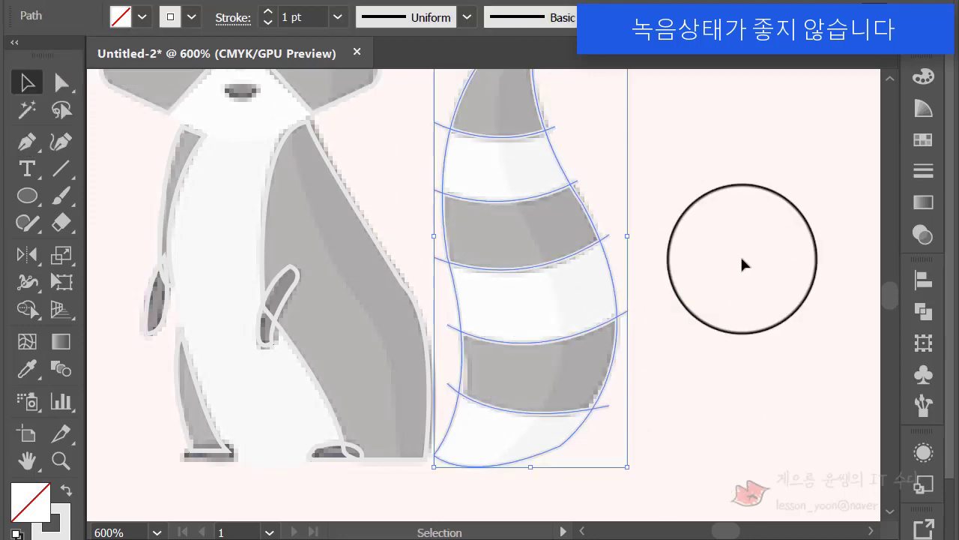
click(922, 311)
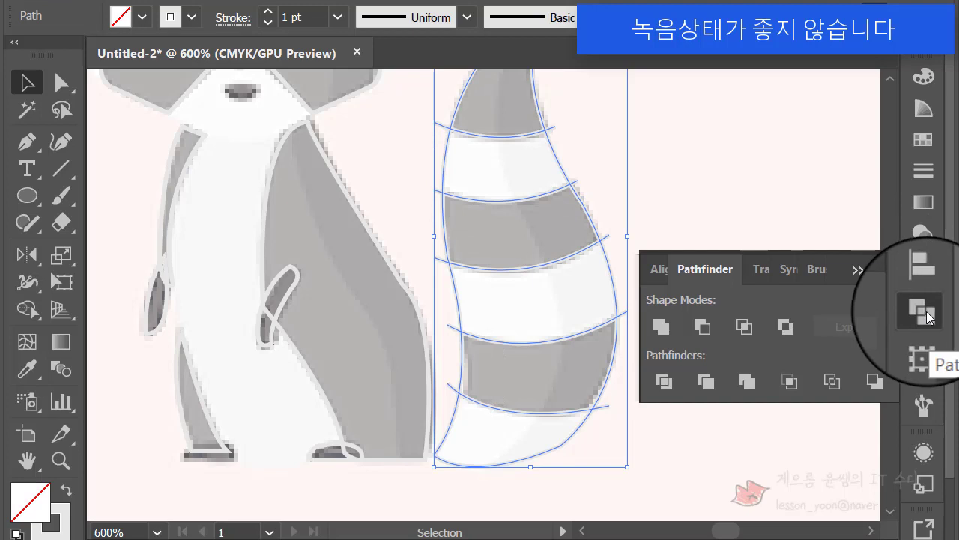
click(664, 386)
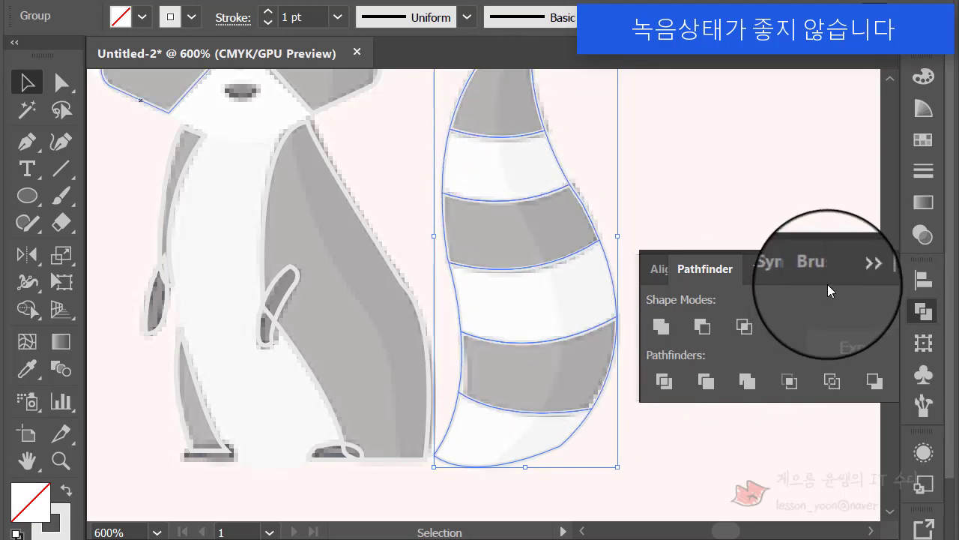
Ungroup the divided tail and check that its individual sections can be selected separately.
right_click(548, 194)
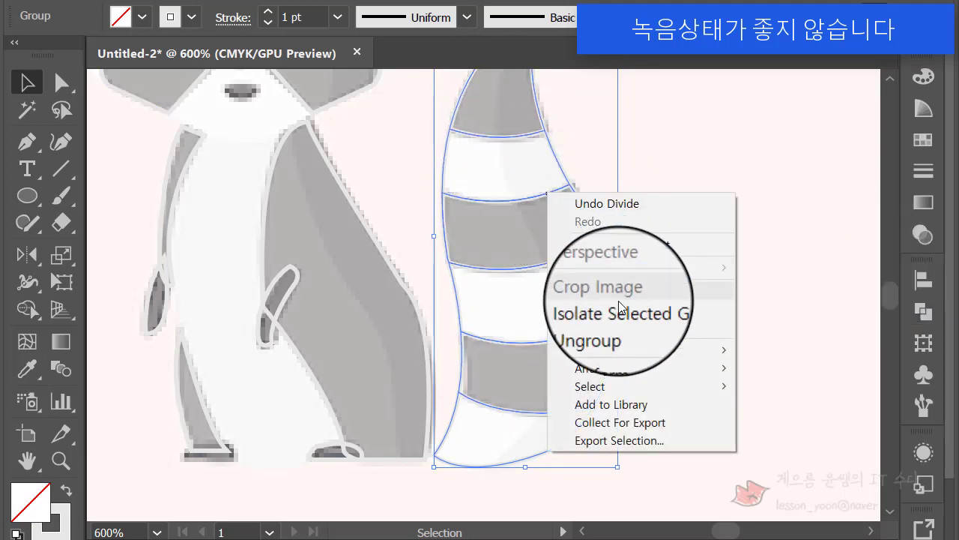
click(613, 326)
click(702, 330)
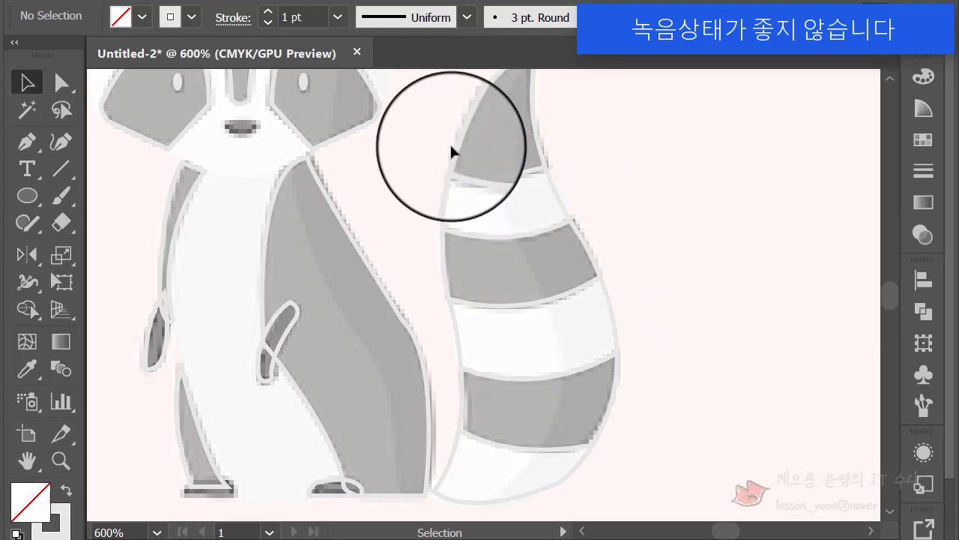
click(476, 125)
click(448, 204)
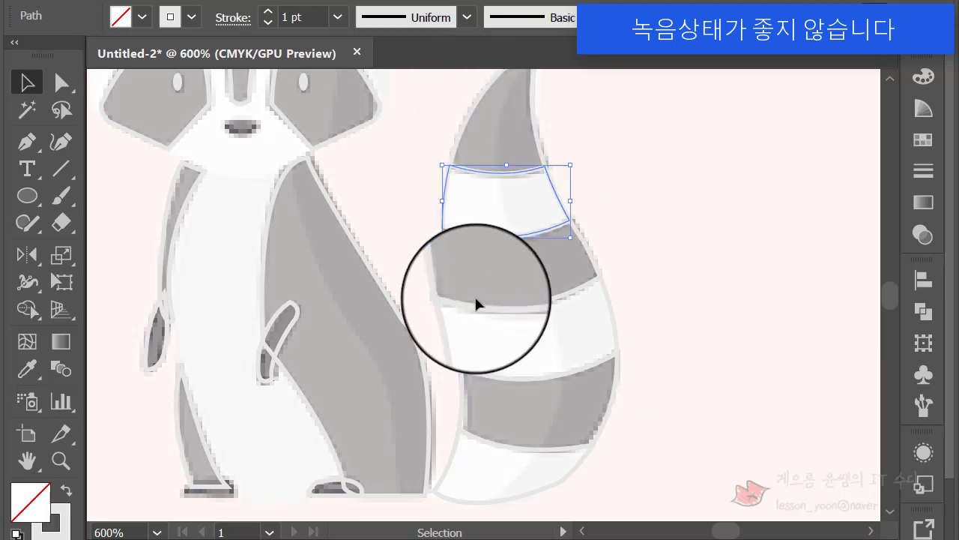
click(475, 306)
click(679, 398)
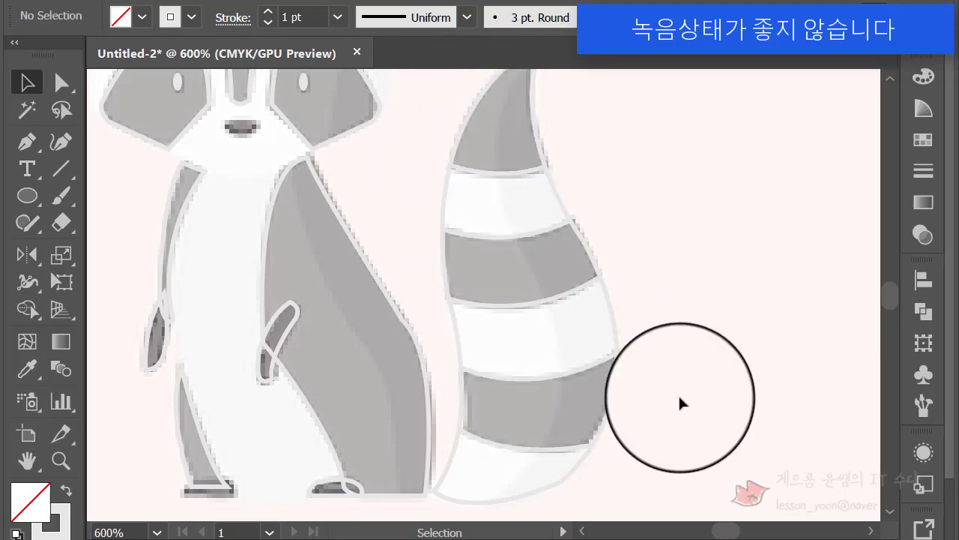
Trace the white outer edge of the raccoon's left-hand ear with the Pen tool, from the head over the tip to the base.
key(space)
drag(724, 336, 660, 335)
key(ctrl+minus)
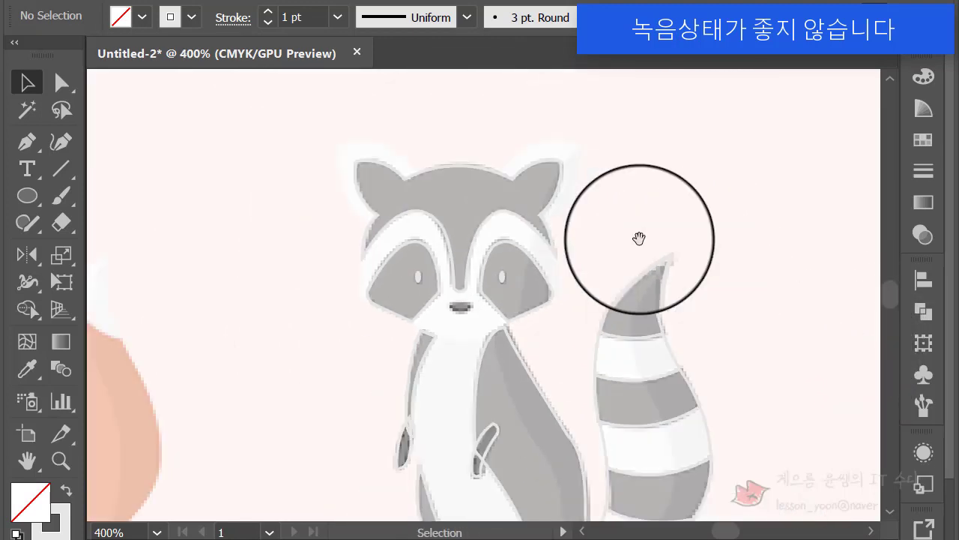
click(27, 141)
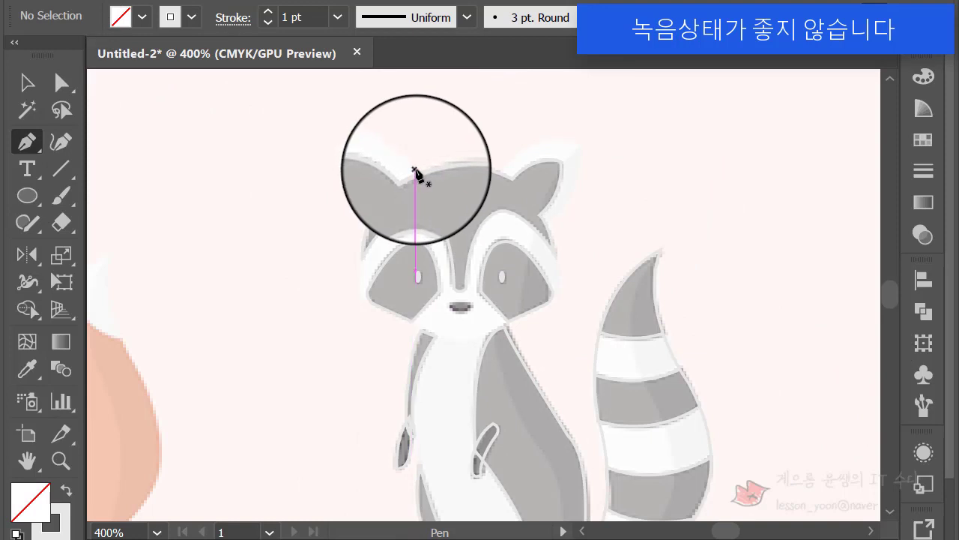
click(418, 169)
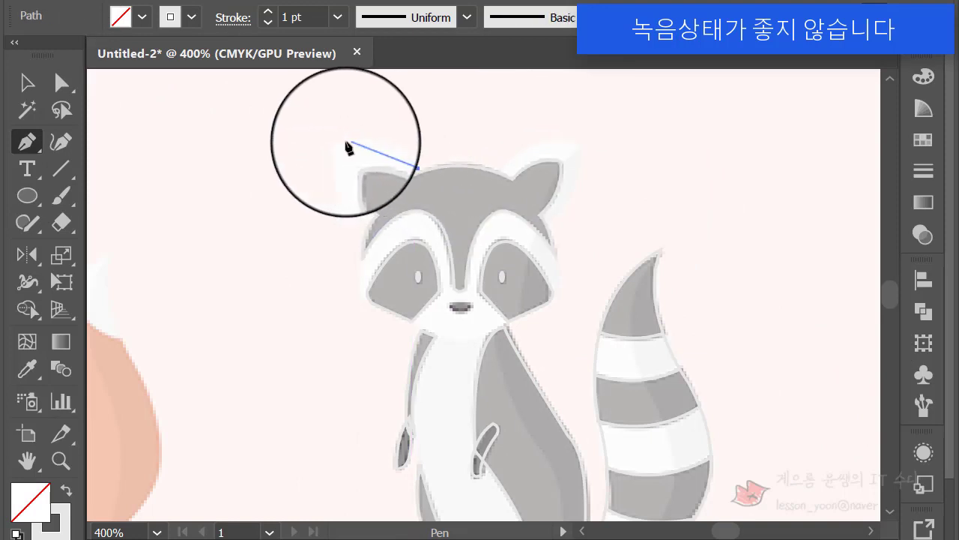
drag(358, 131, 339, 147)
drag(367, 222, 425, 273)
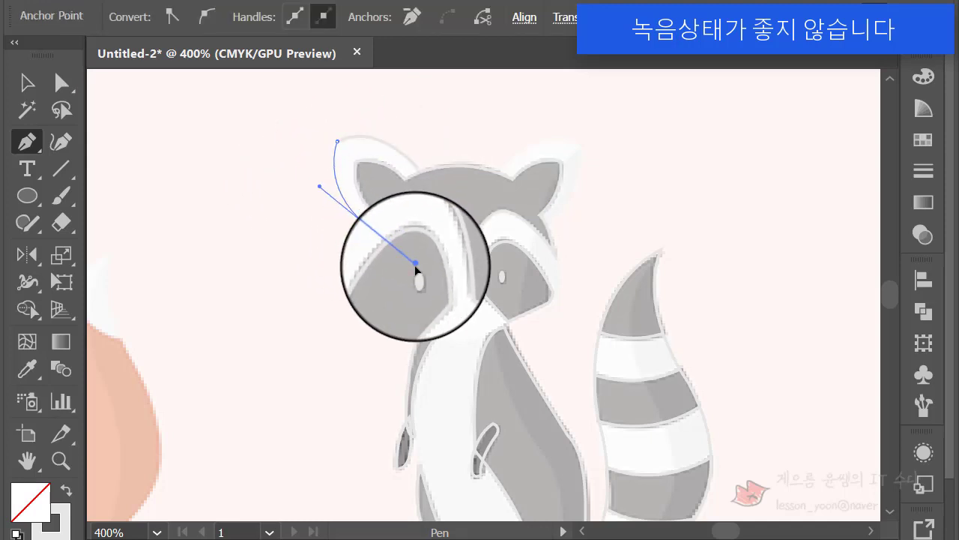
click(368, 224)
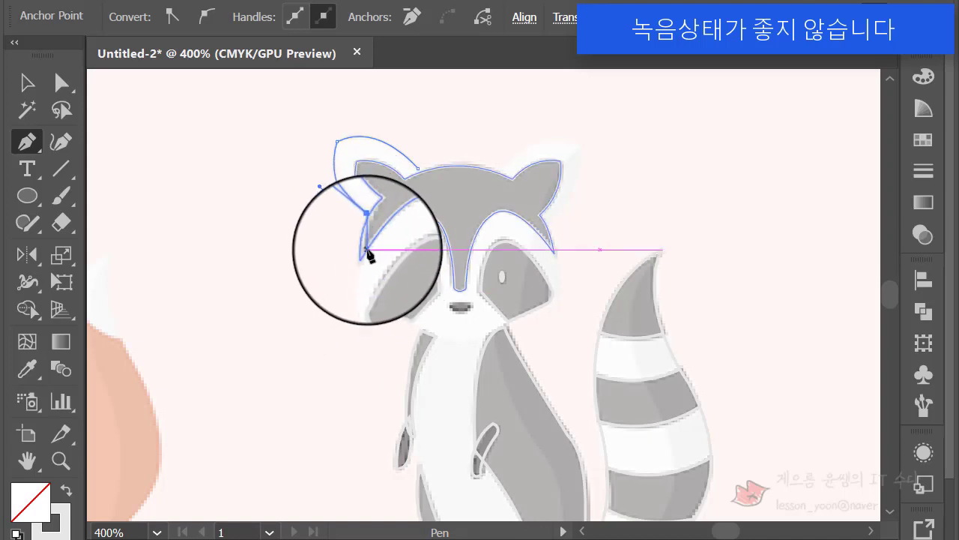
Continue the left-hand ear path across the inside of the head and close it at its starting point.
key(ctrl+equal)
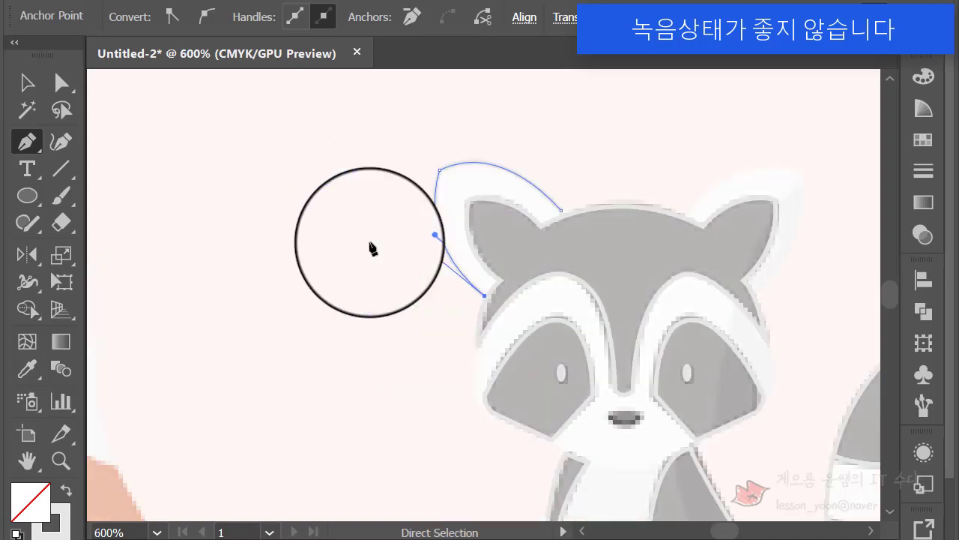
drag(447, 316, 378, 252)
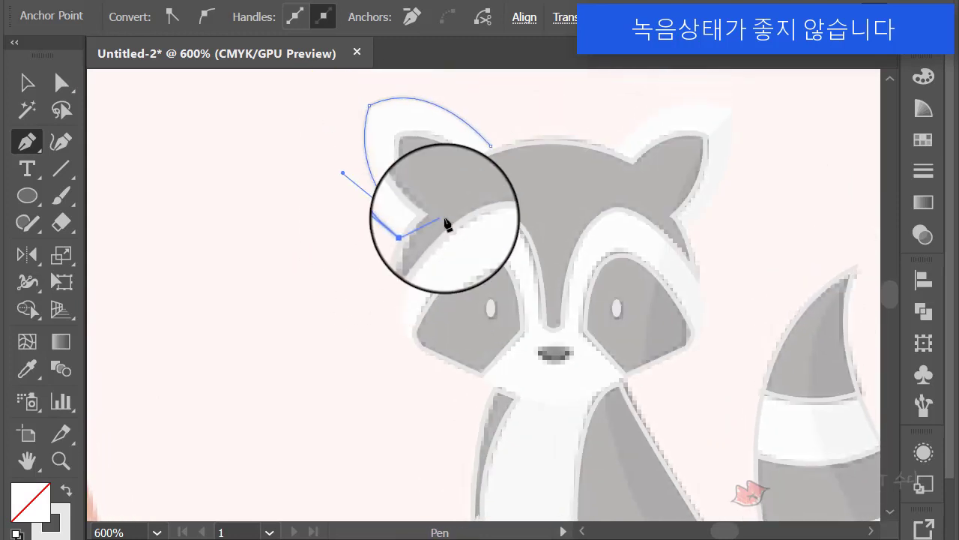
click(487, 177)
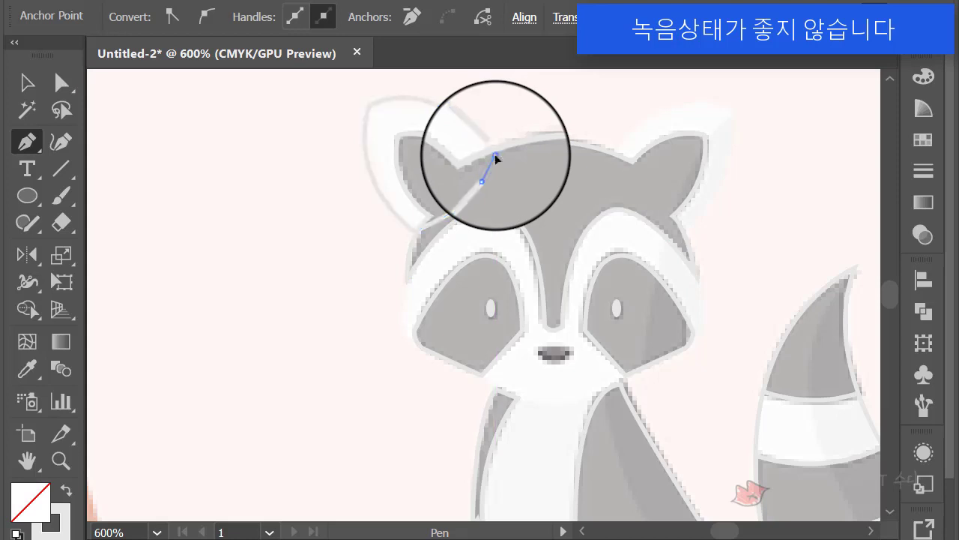
click(495, 157)
click(491, 147)
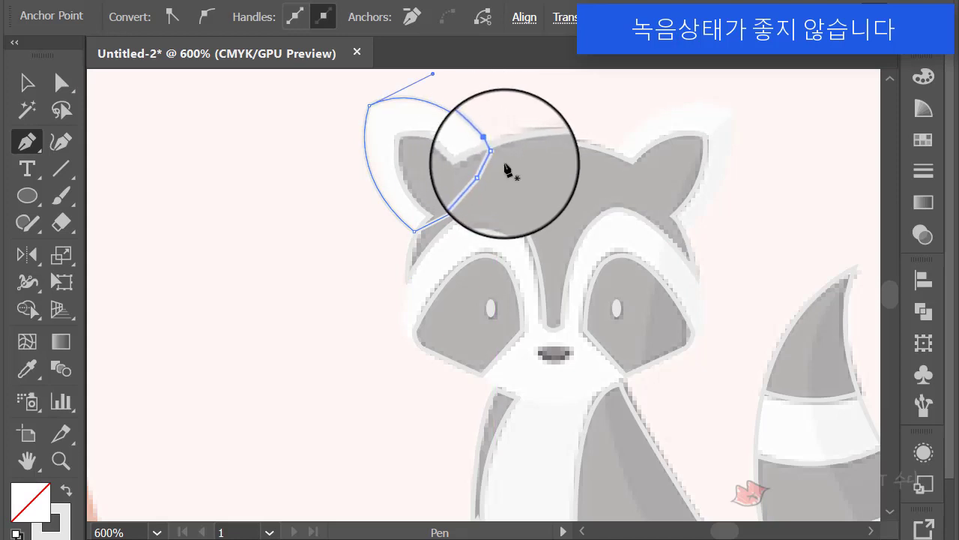
Trace the white outer shape of the right-hand ear as a closed path, cutting across the head between its ends.
click(607, 154)
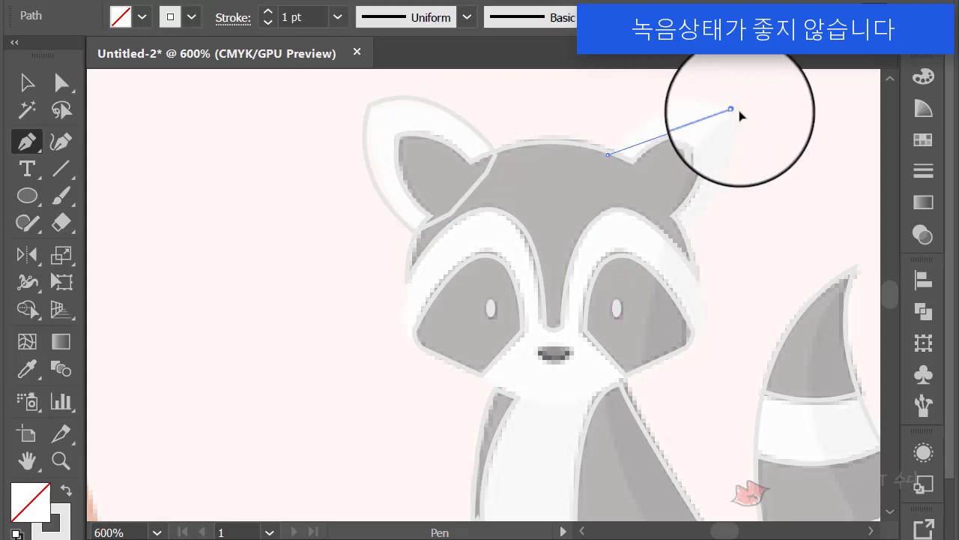
drag(734, 110, 811, 141)
click(734, 110)
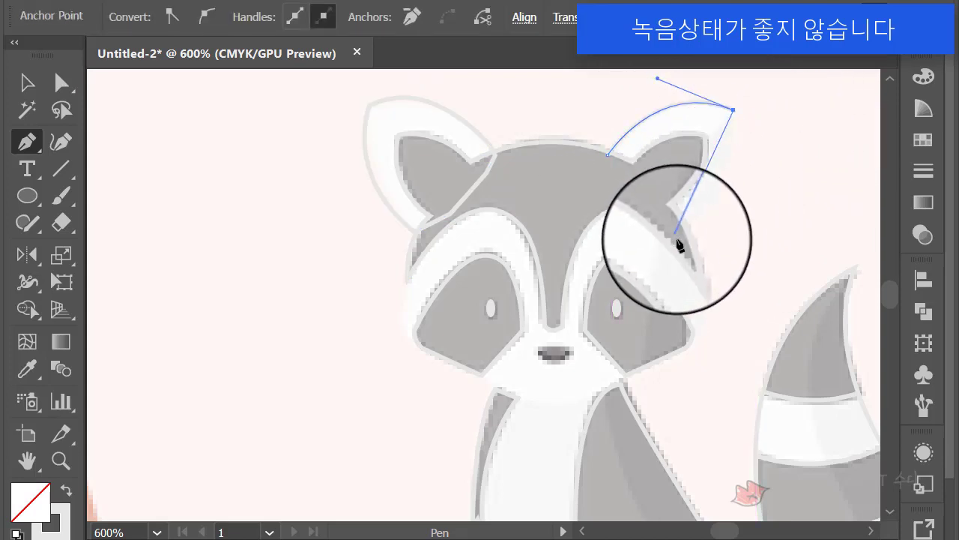
drag(675, 240, 595, 289)
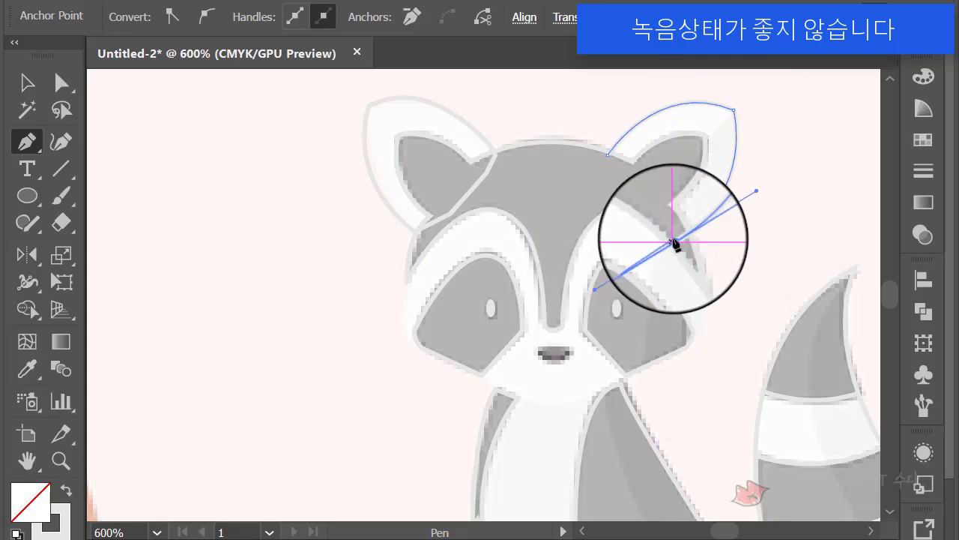
click(675, 241)
click(608, 156)
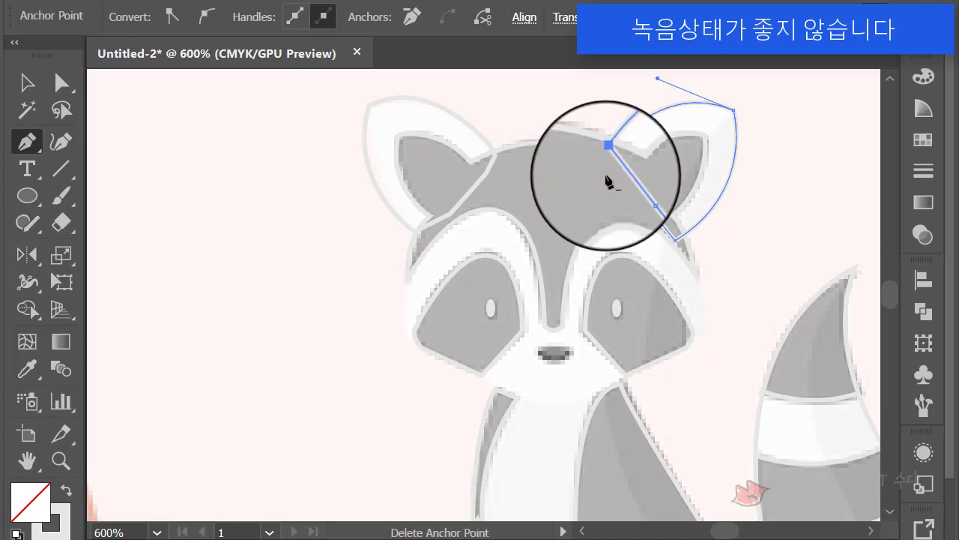
Start the face outline inside the forehead below the left-hand ear and trace it down the side of the head to the cheek.
scroll(567, 272, down, 5)
scroll(476, 191, up, 3)
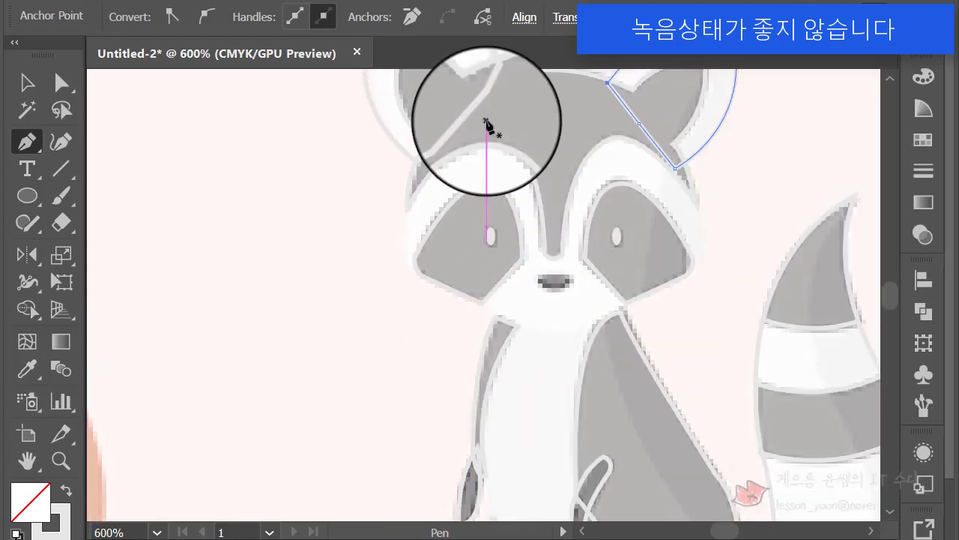
click(487, 119)
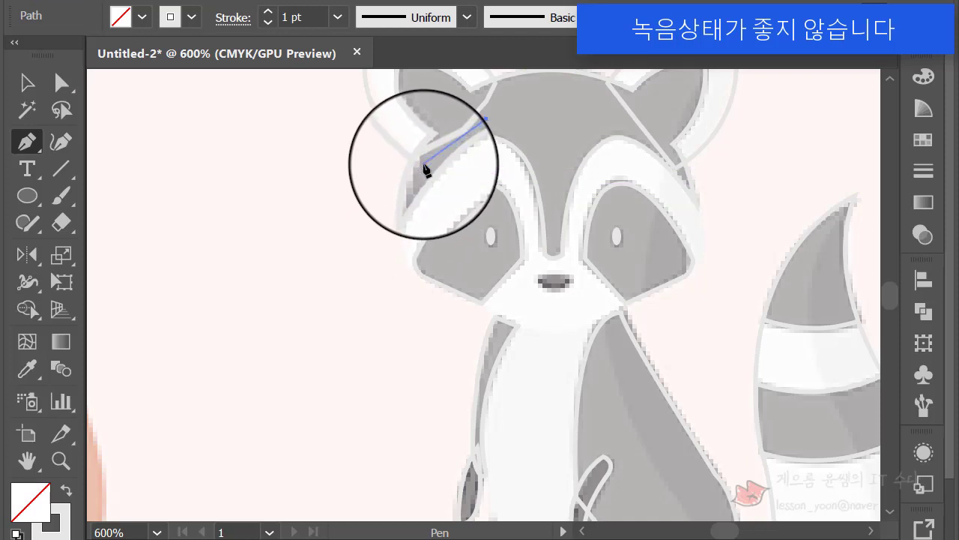
click(429, 141)
click(401, 209)
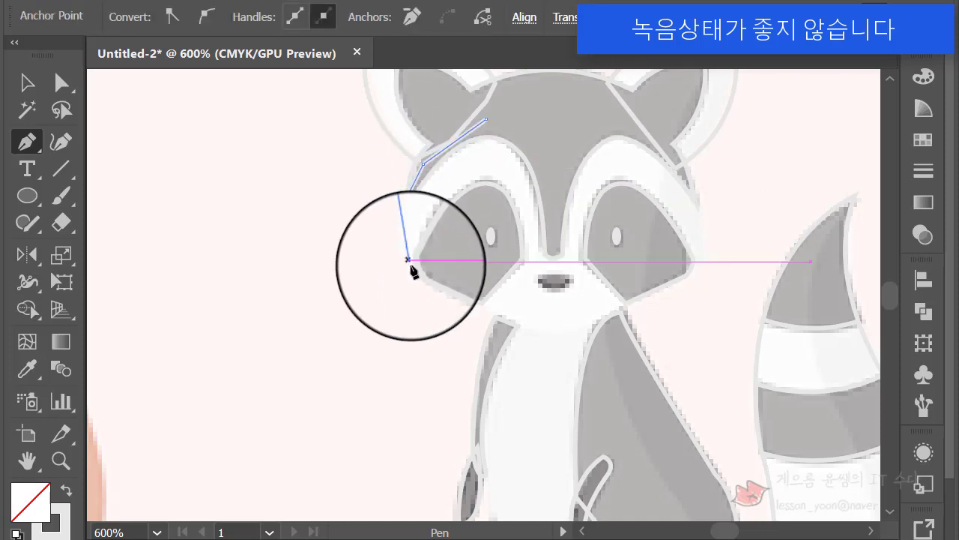
drag(423, 272, 455, 289)
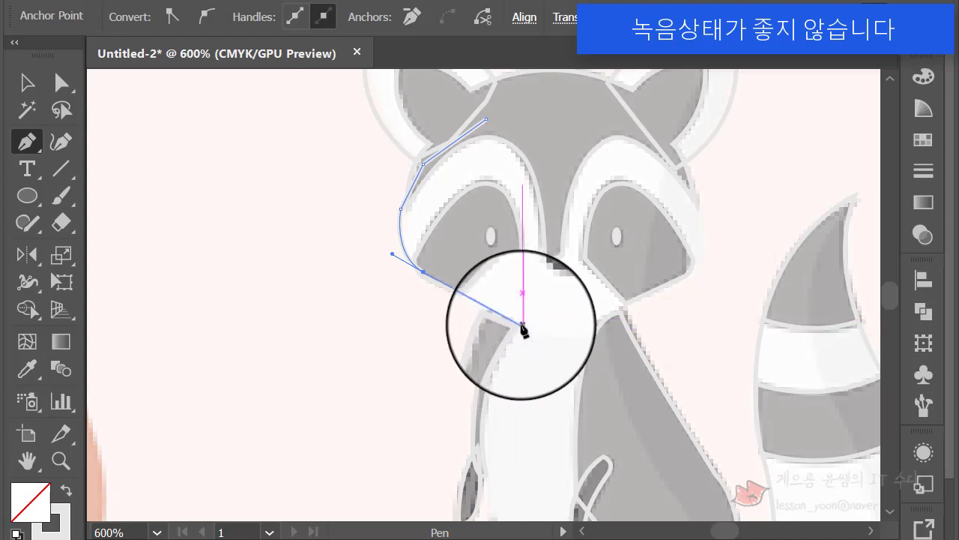
Continue the face outline from the left-hand cheek under the chin to the lower corner of the right-hand eye patch.
drag(520, 323, 554, 335)
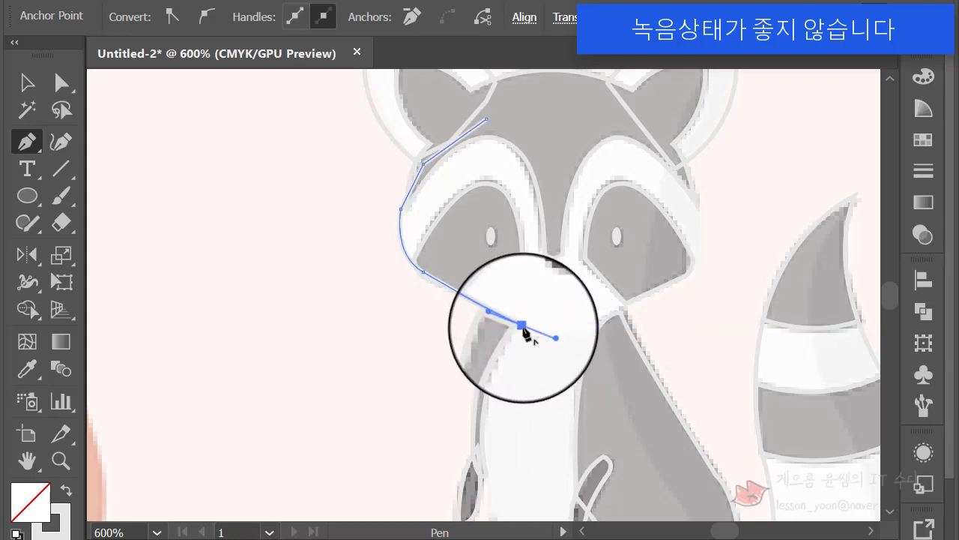
click(522, 326)
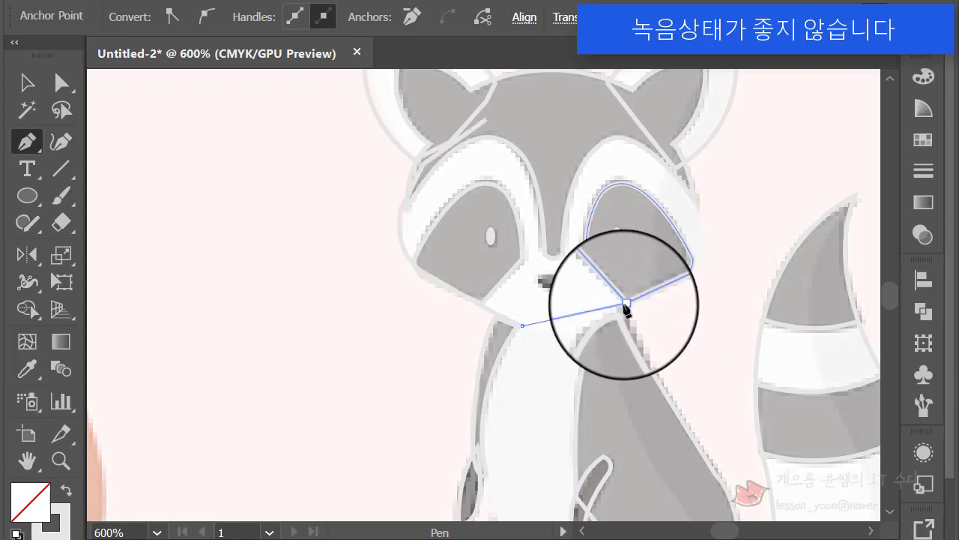
drag(627, 304, 679, 268)
click(627, 305)
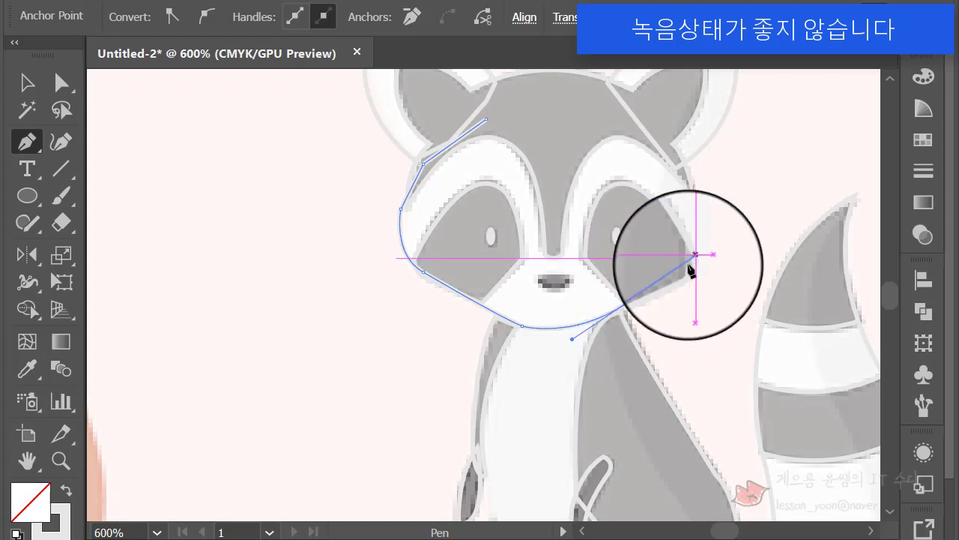
Continue the face outline around the lower corner of the right-hand eye patch and up to the side of the cheek.
click(666, 276)
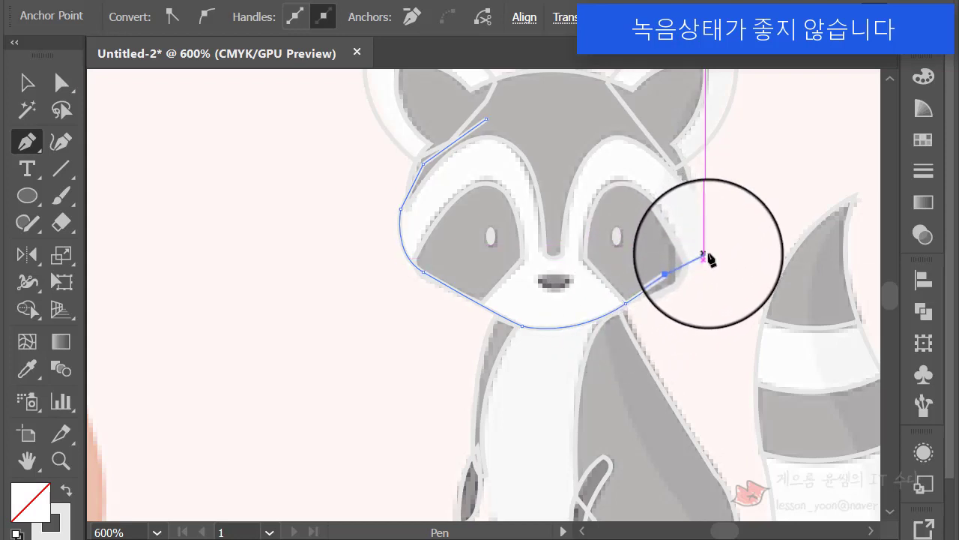
click(682, 283)
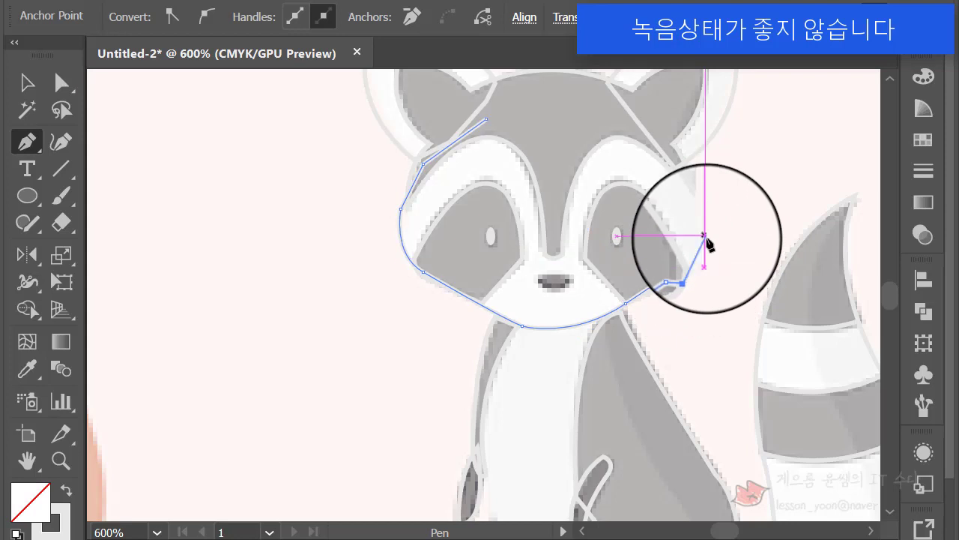
drag(706, 251, 707, 231)
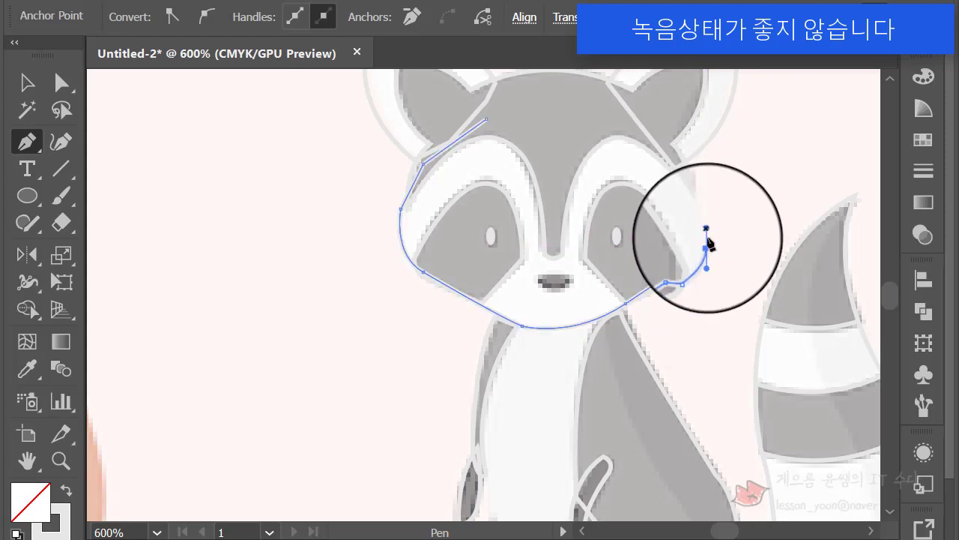
click(706, 255)
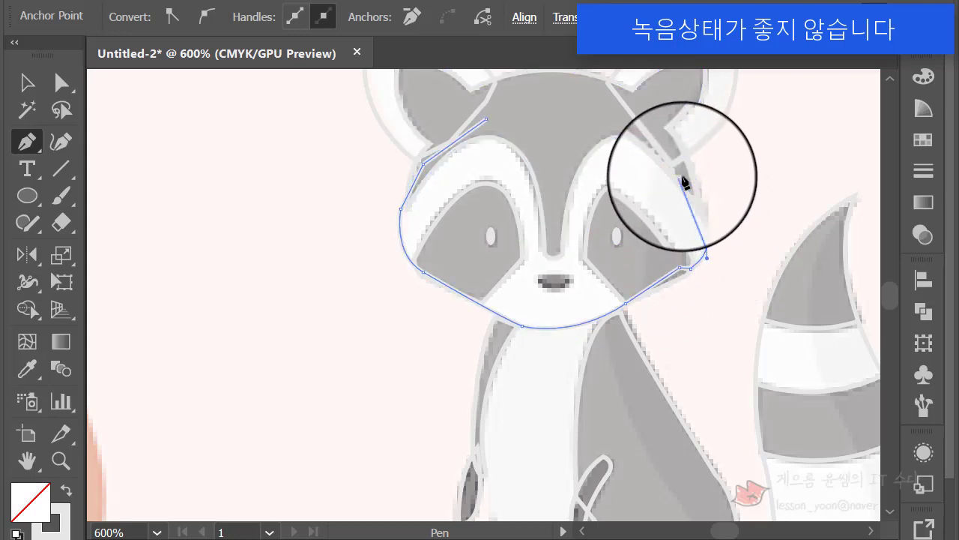
Curve the face outline up the right-hand side of the head and close it across the forehead at its starting point.
drag(688, 174, 672, 156)
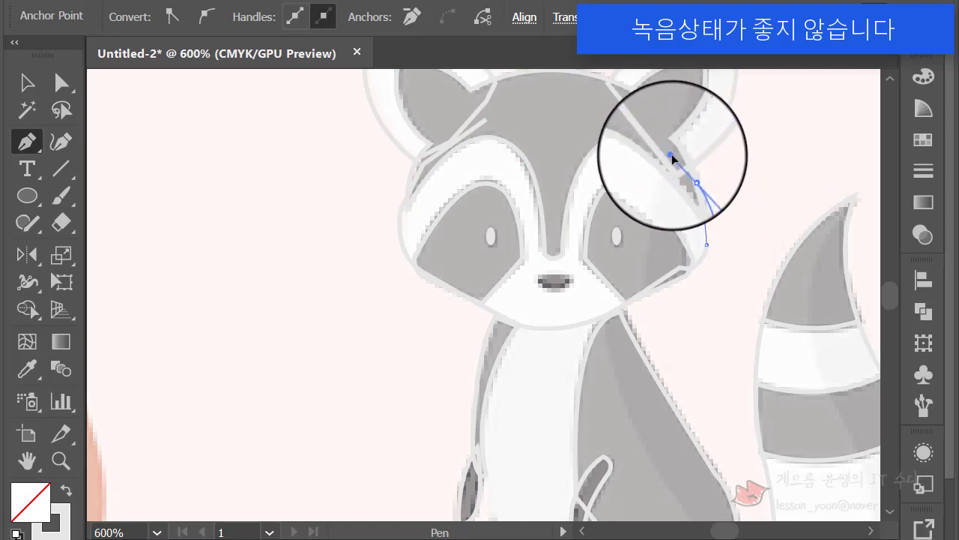
key(ctrl+z)
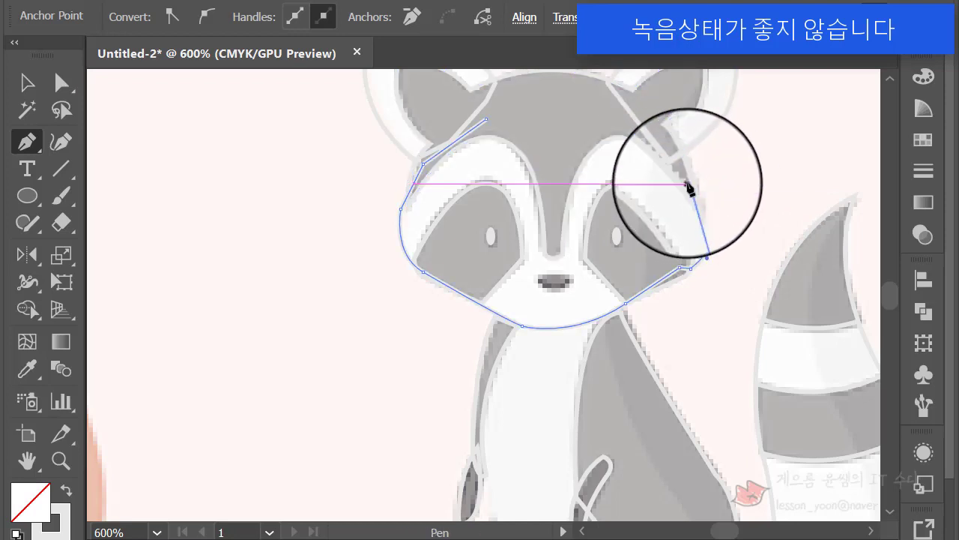
drag(685, 183, 657, 163)
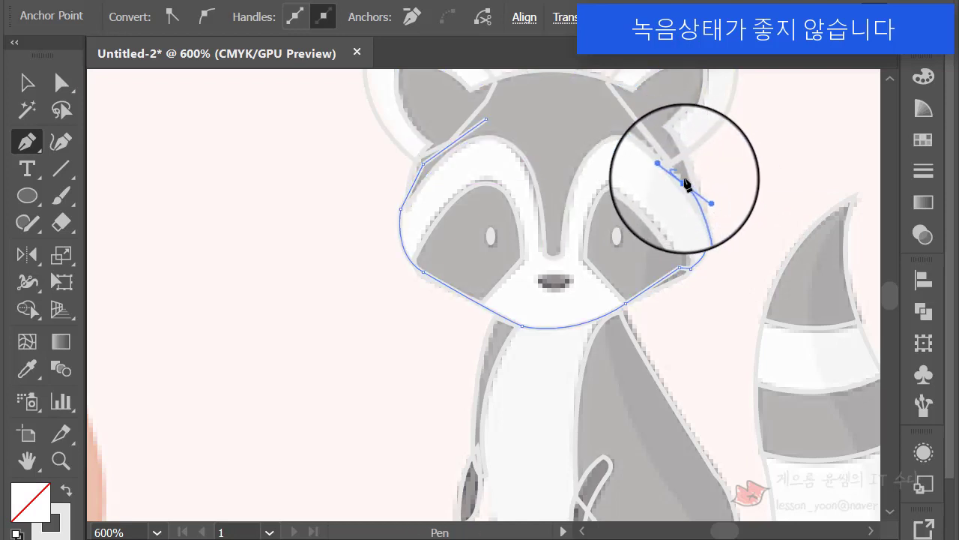
click(657, 141)
click(589, 118)
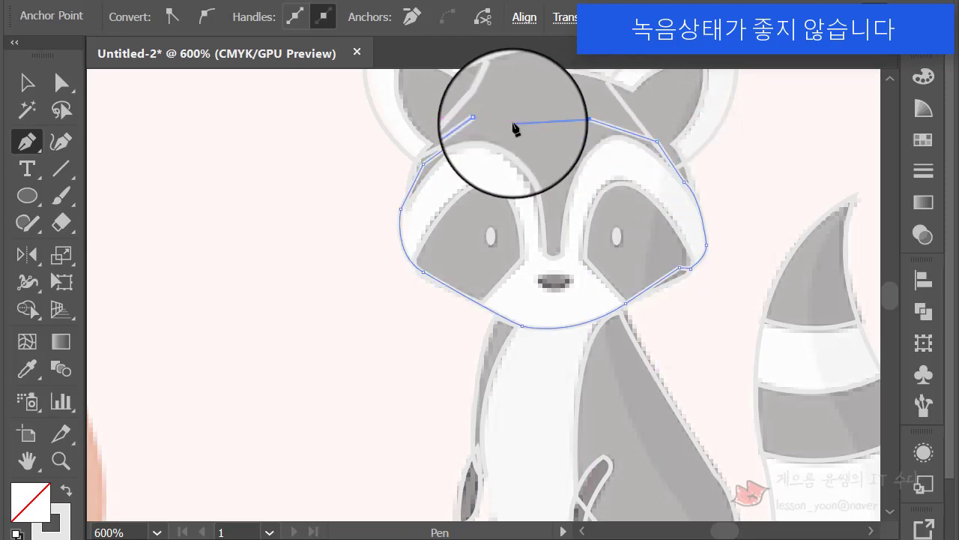
click(473, 117)
Start the white belly outline under the chin and trace it down the left-hand side of the body to the left-hand foot.
scroll(593, 215, down, 6)
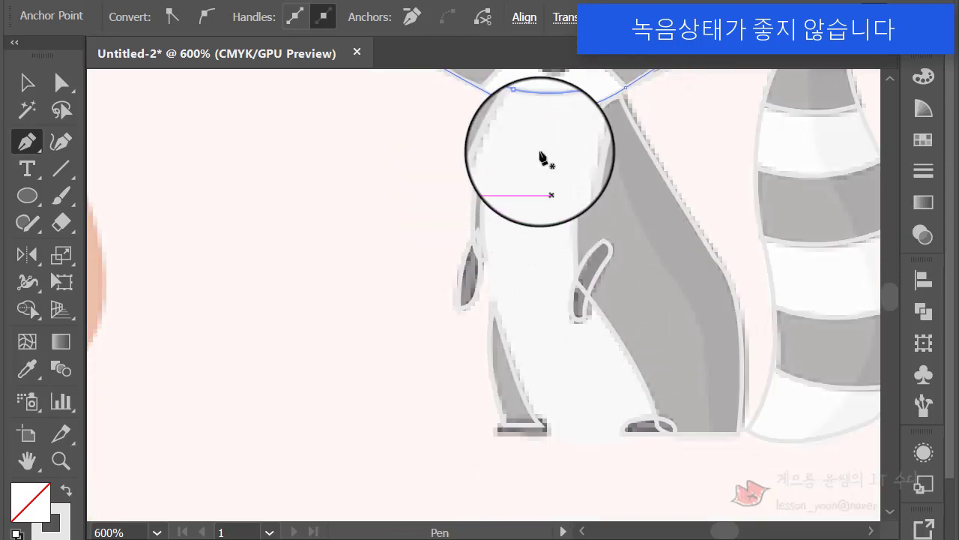
click(509, 97)
click(488, 153)
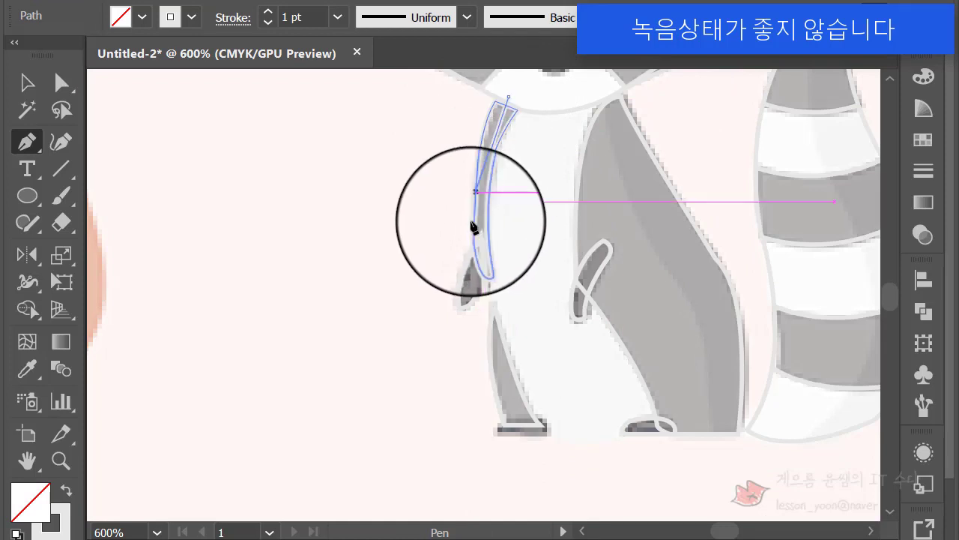
click(479, 234)
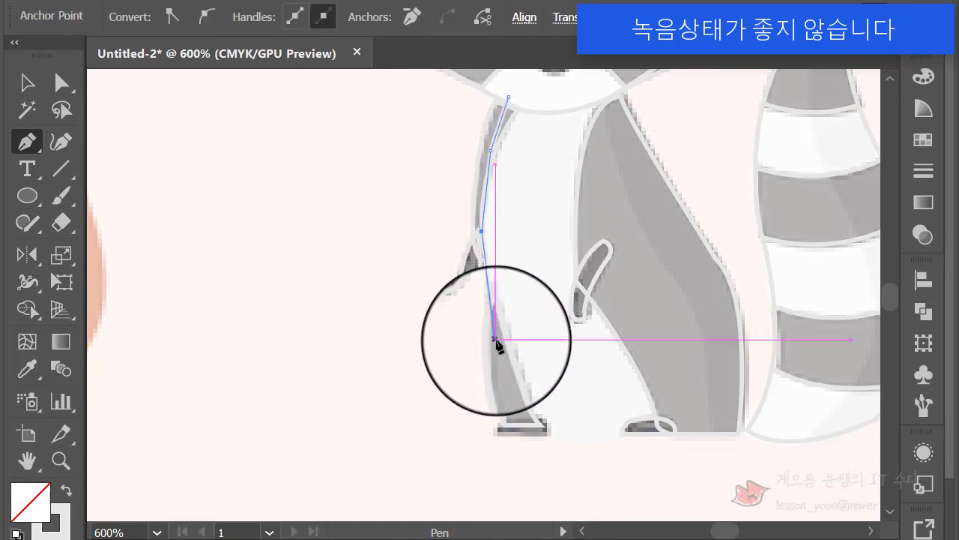
drag(495, 341, 515, 402)
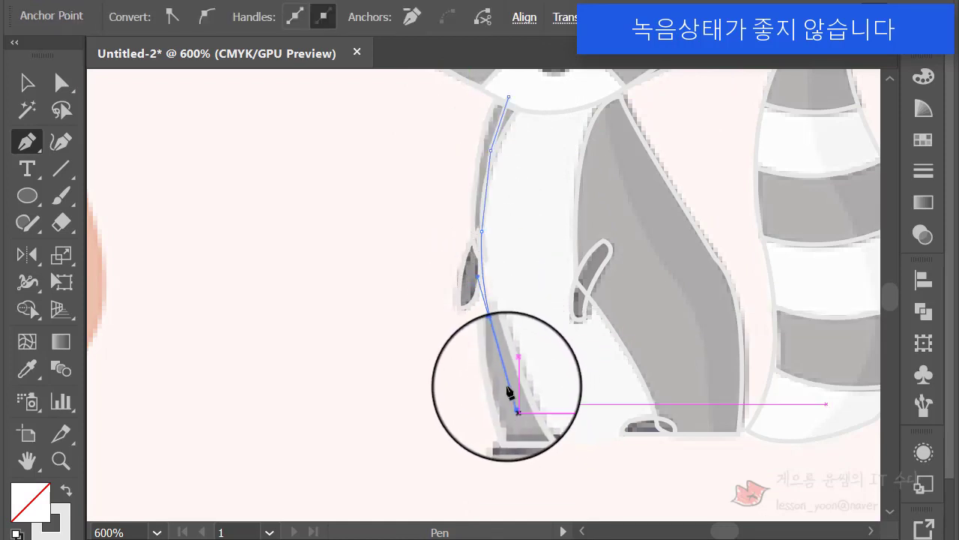
click(496, 341)
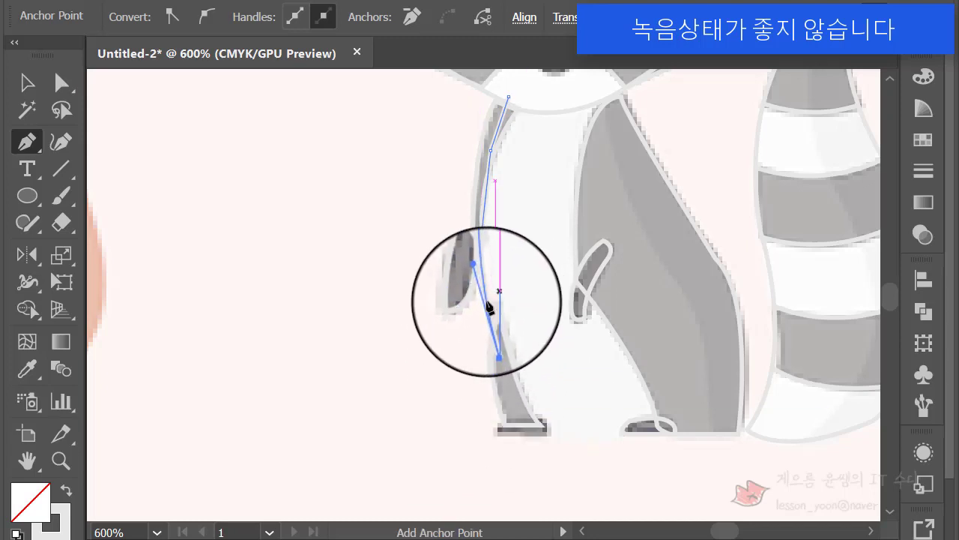
click(503, 400)
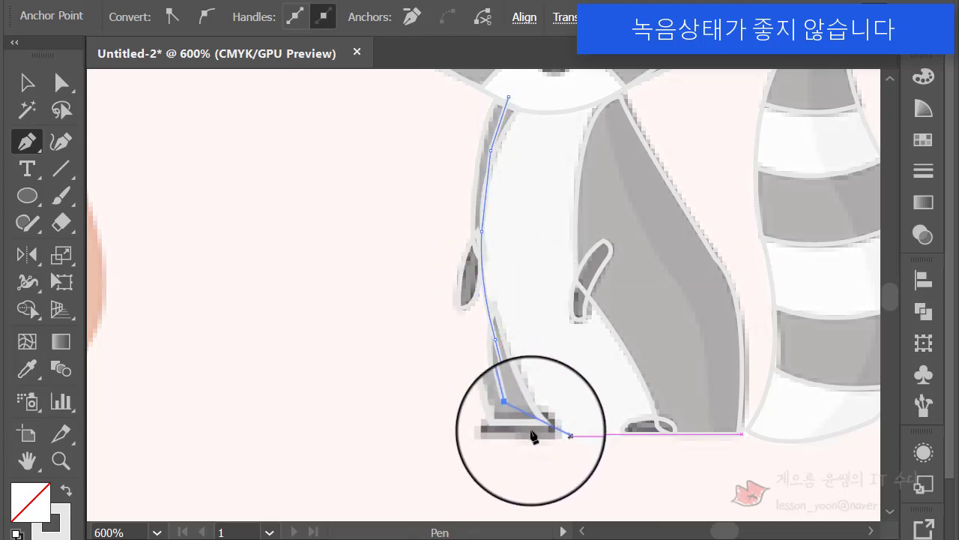
click(533, 433)
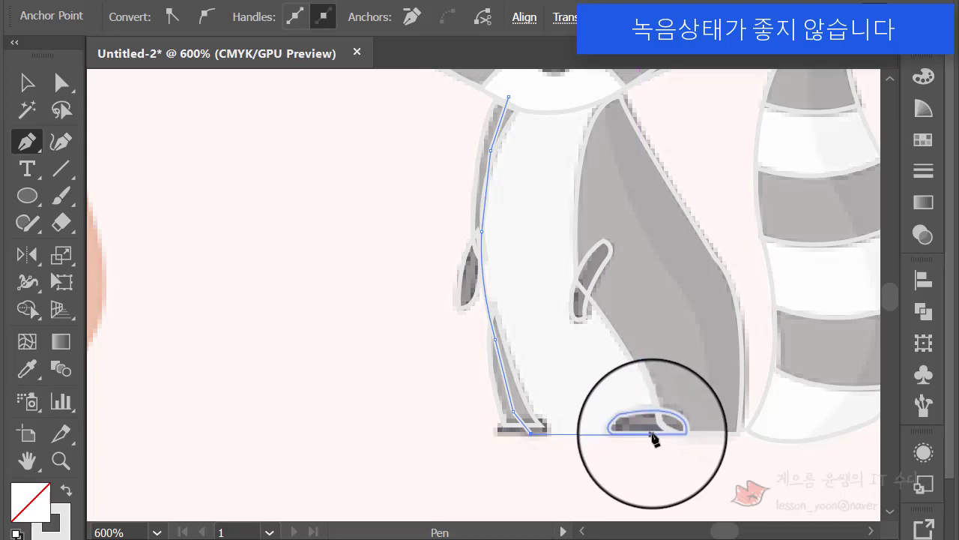
Run the belly outline along the feet, up through the inside of the grey body, and close it under the chin.
click(656, 434)
click(709, 416)
click(689, 313)
click(657, 240)
click(616, 156)
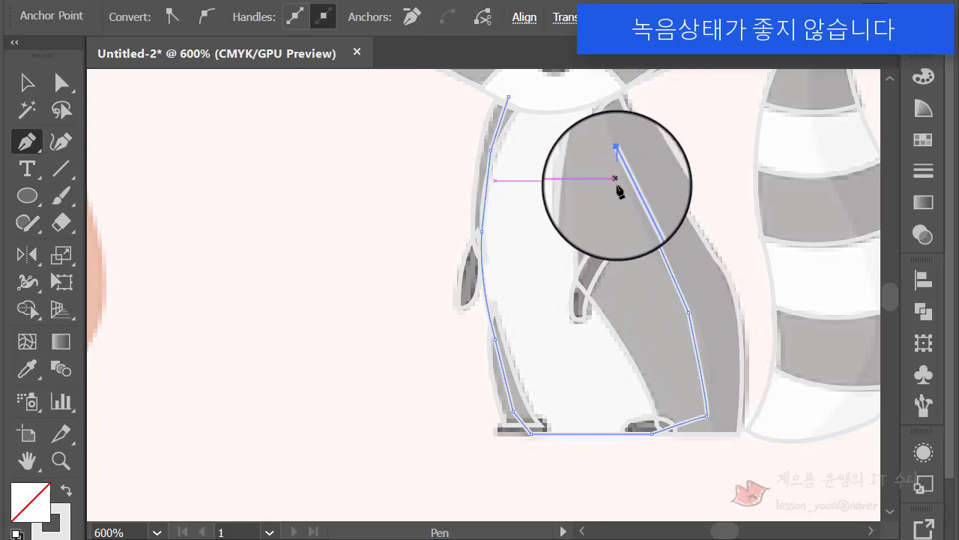
scroll(621, 191, up, 2)
click(613, 182)
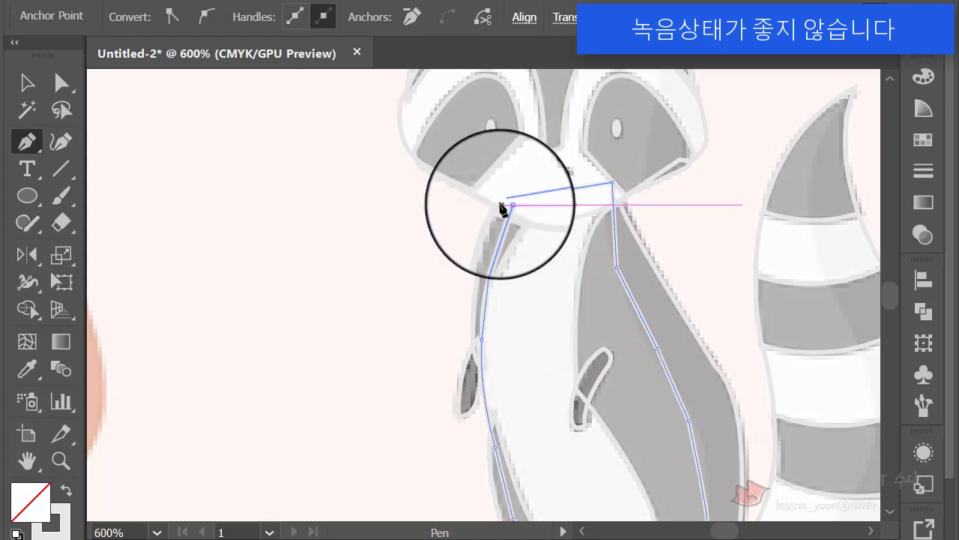
click(509, 205)
Select all the traced raccoon paths and move them off the template into the space between the fox and the raccoon.
key(ctrl+minus)
key(ctrl+minus)
key(ctrl+minus)
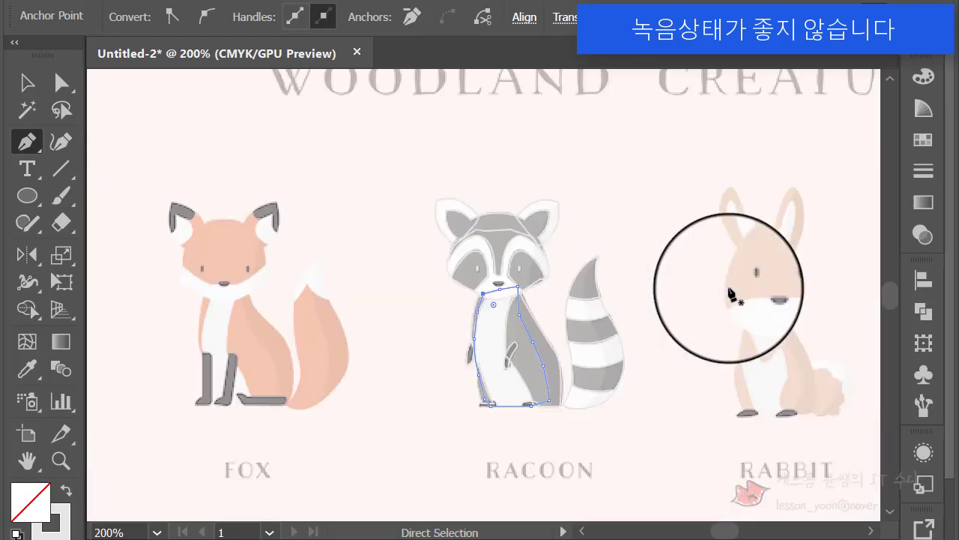
click(27, 83)
drag(375, 187, 395, 381)
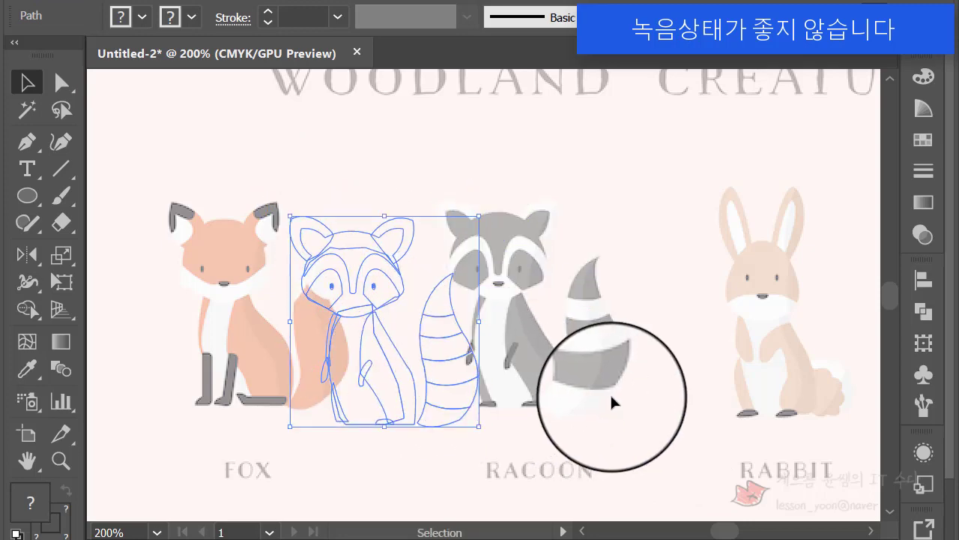
key(space)
drag(608, 407, 625, 199)
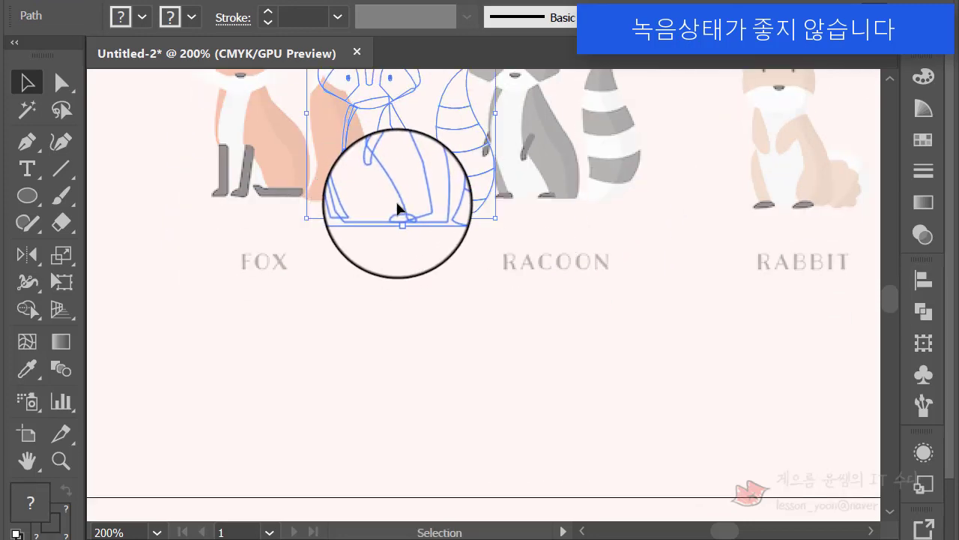
Move all the traced raccoon paths down to the empty area below the fox and raccoon illustrations, and deselect them.
drag(396, 201, 458, 395)
scroll(466, 352, up, 1)
click(466, 351)
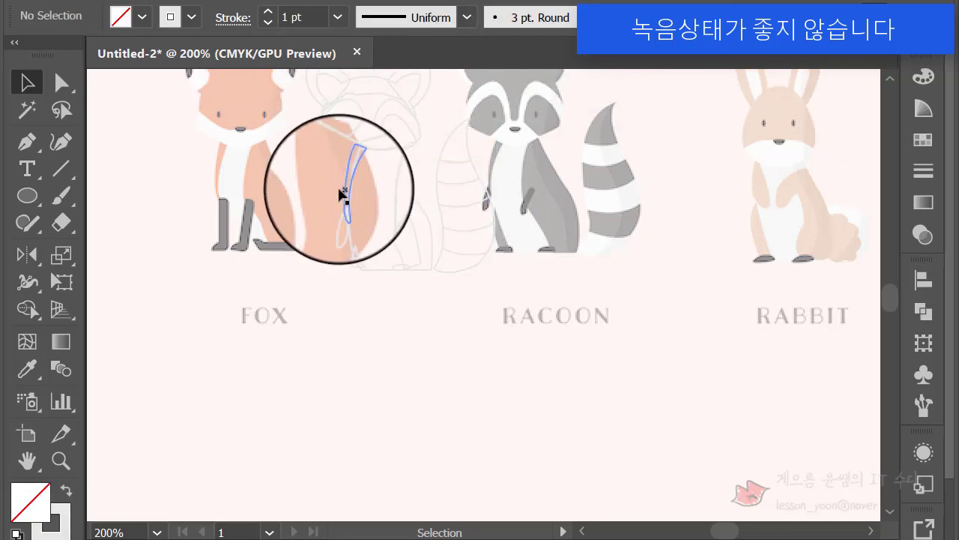
scroll(336, 190, up, 1)
click(409, 266)
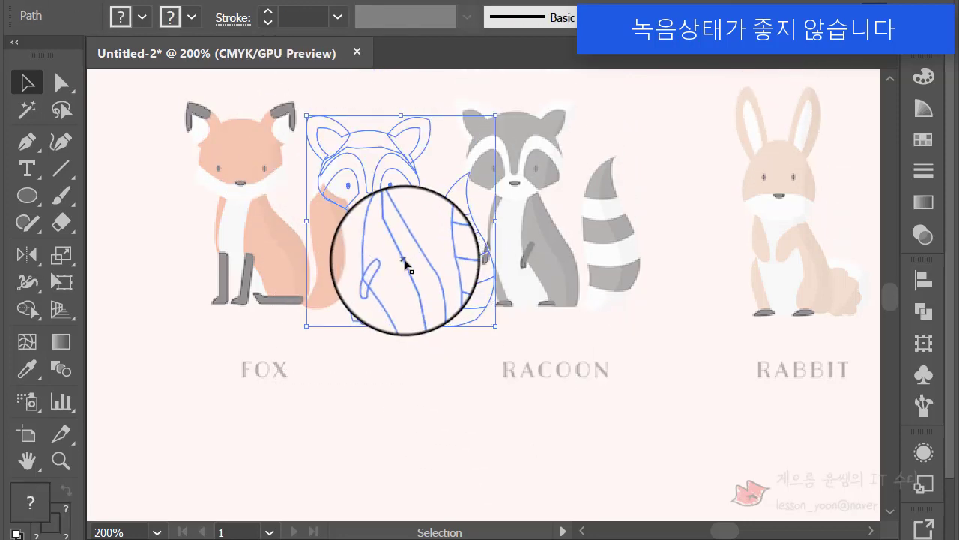
drag(405, 262, 413, 459)
scroll(578, 368, down, 5)
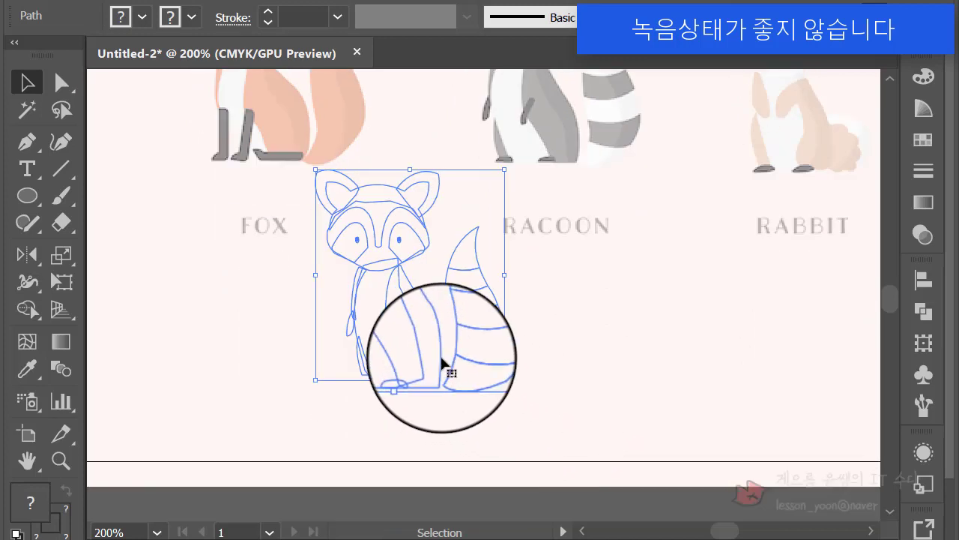
scroll(488, 360, up, 4)
click(592, 371)
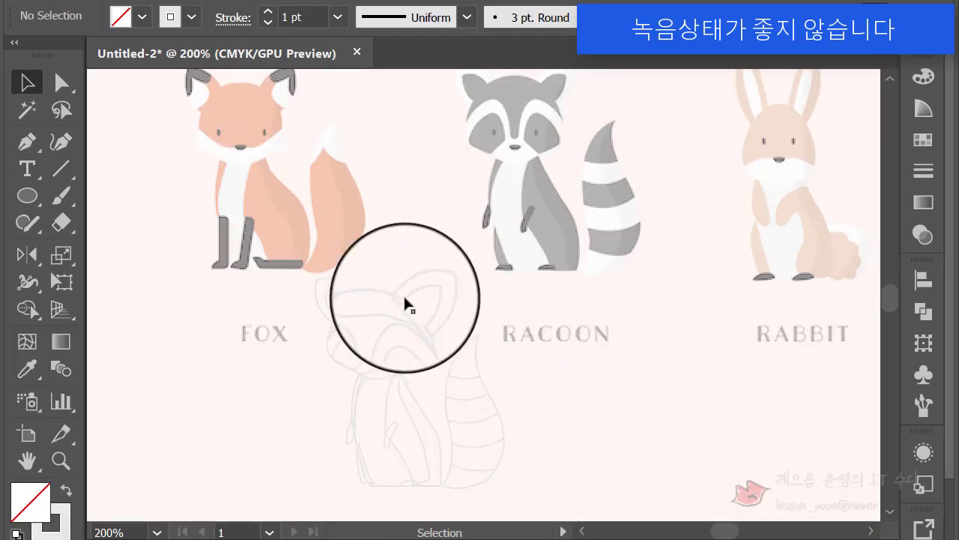
Select the traced outer ears, face, belly and white tail bands, and fill them with the off-white sampled from the template raccoon's belly.
click(339, 281)
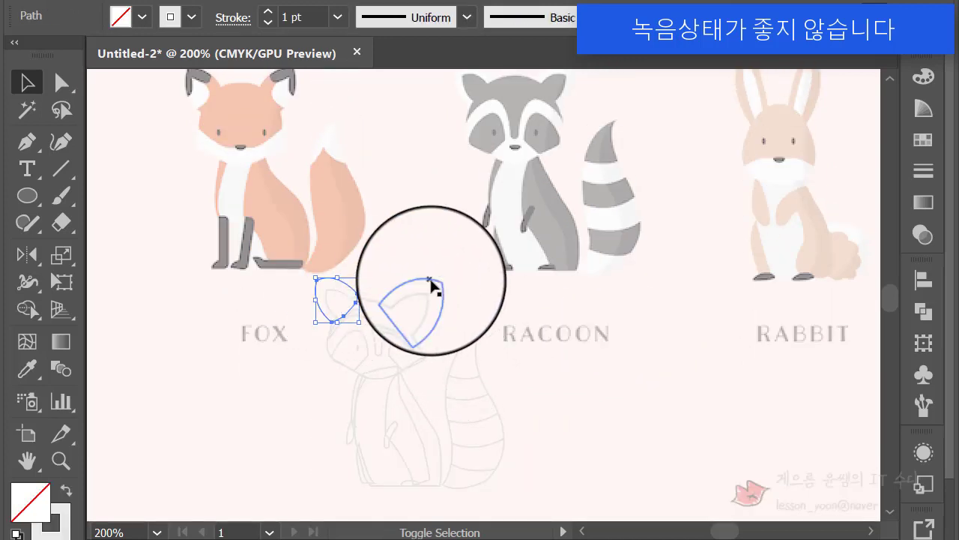
shift+click(431, 282)
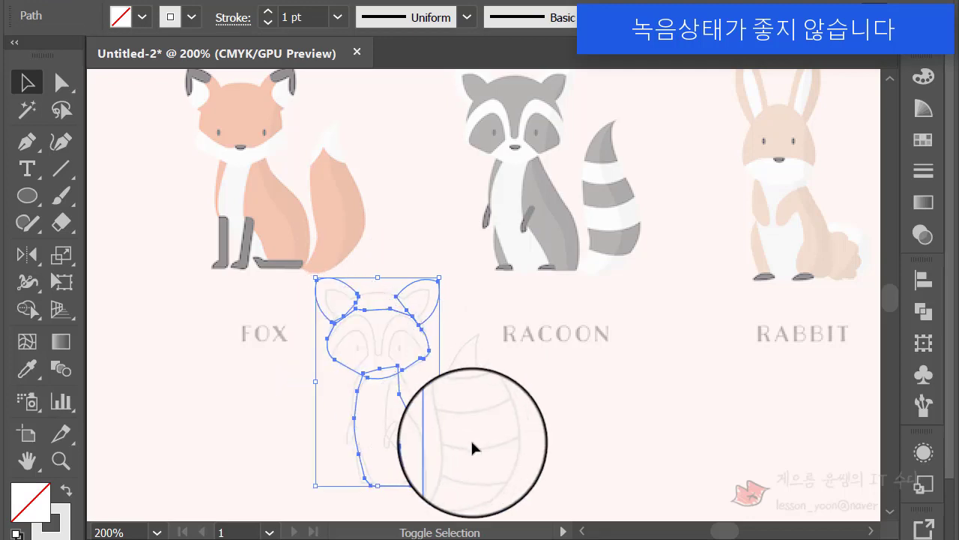
shift+click(477, 380)
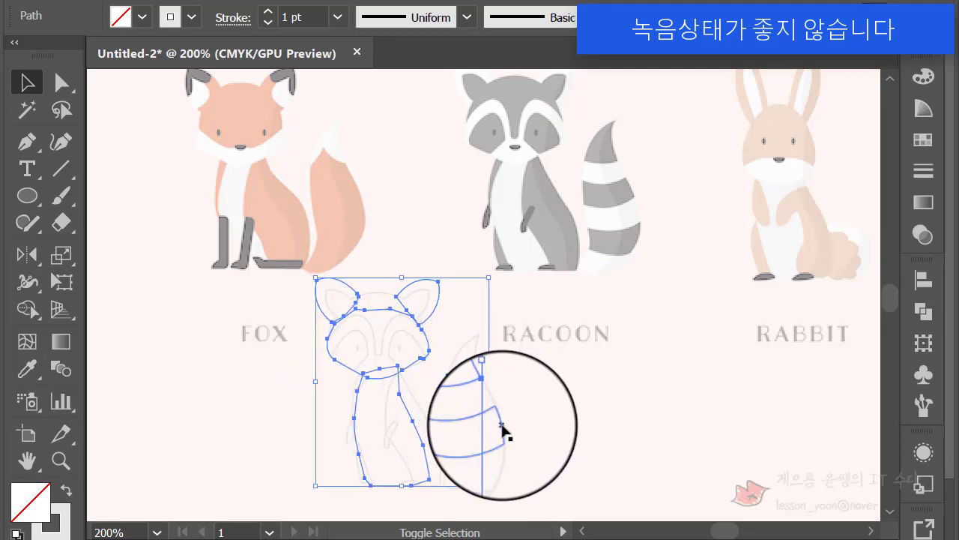
shift+click(502, 423)
shift+click(487, 476)
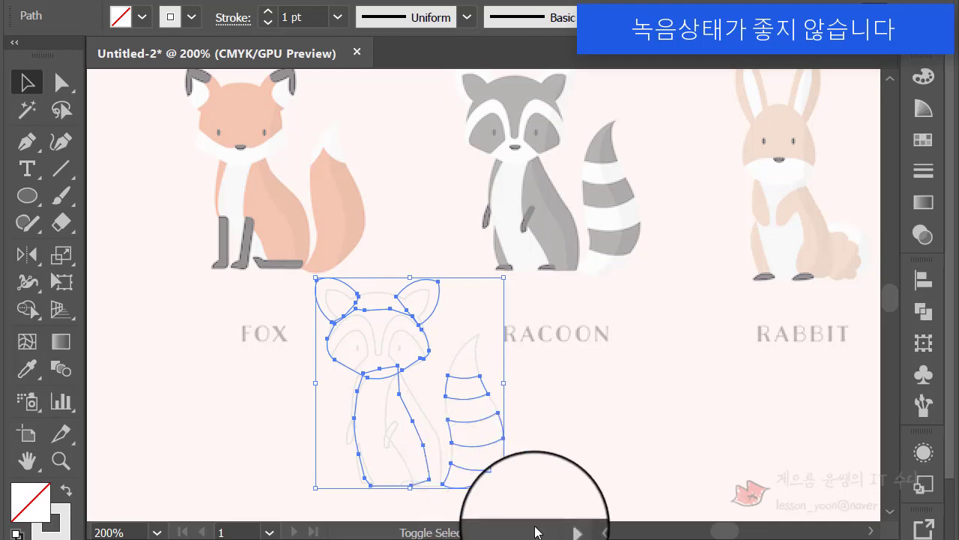
key(ctrl+g)
click(38, 372)
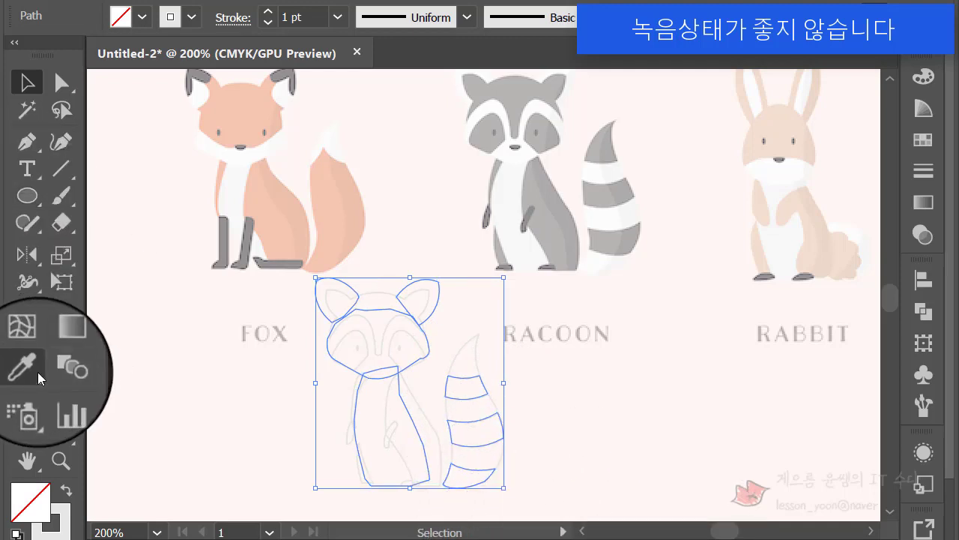
click(518, 245)
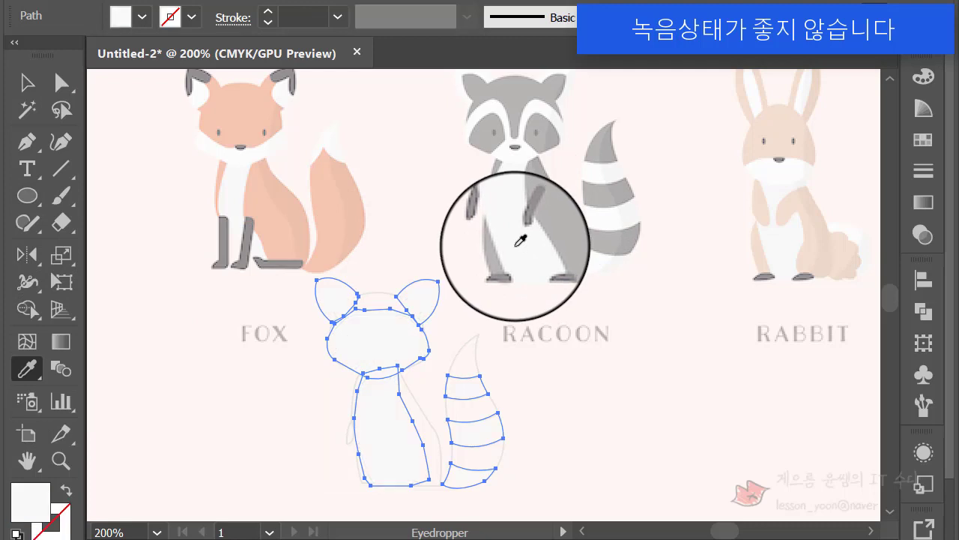
Change the fill of the selected ears, face, belly and tail bands to the white swatch, and deselect them.
click(31, 81)
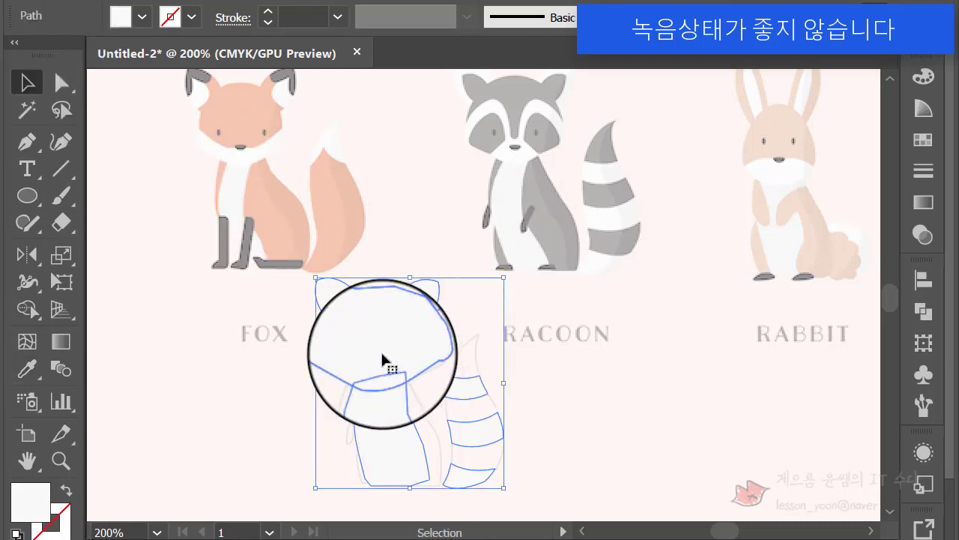
click(141, 18)
click(38, 57)
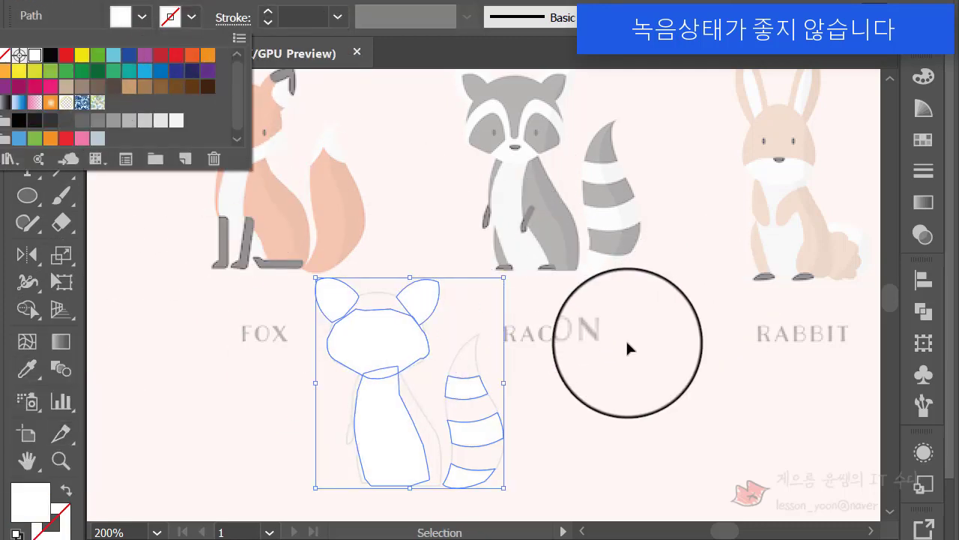
click(396, 338)
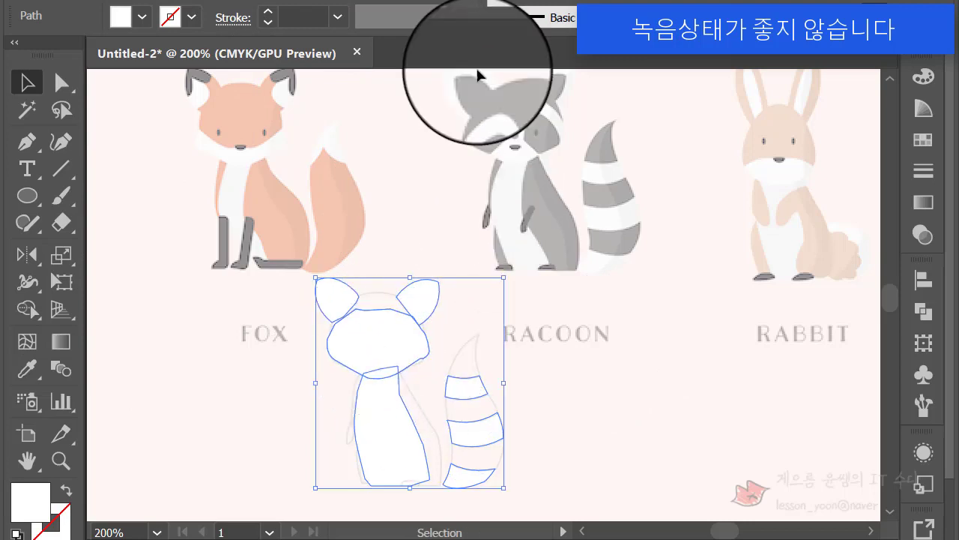
click(731, 447)
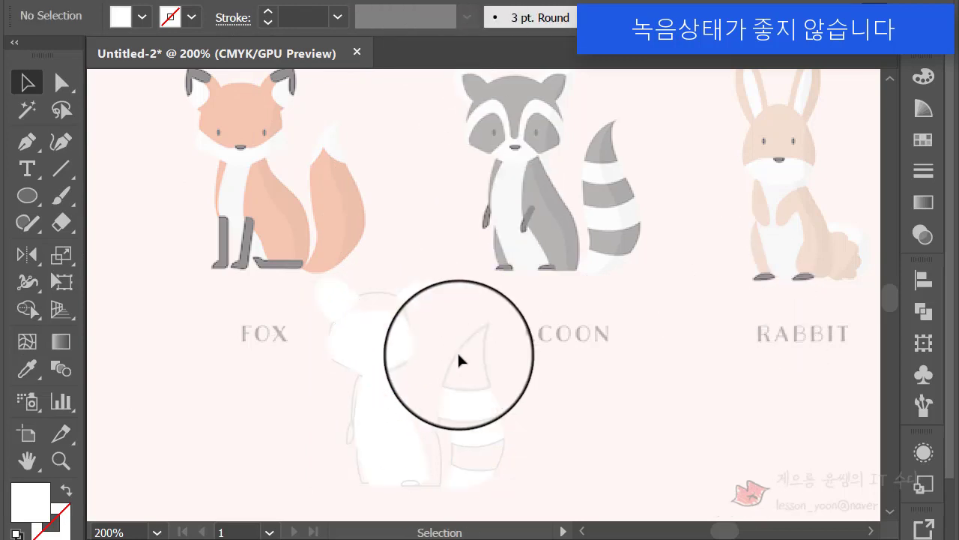
Select the dark tail bands, body sides and head shape of the traced raccoon, and fill them with the grey sampled from the template raccoon's body.
click(476, 359)
shift+click(498, 410)
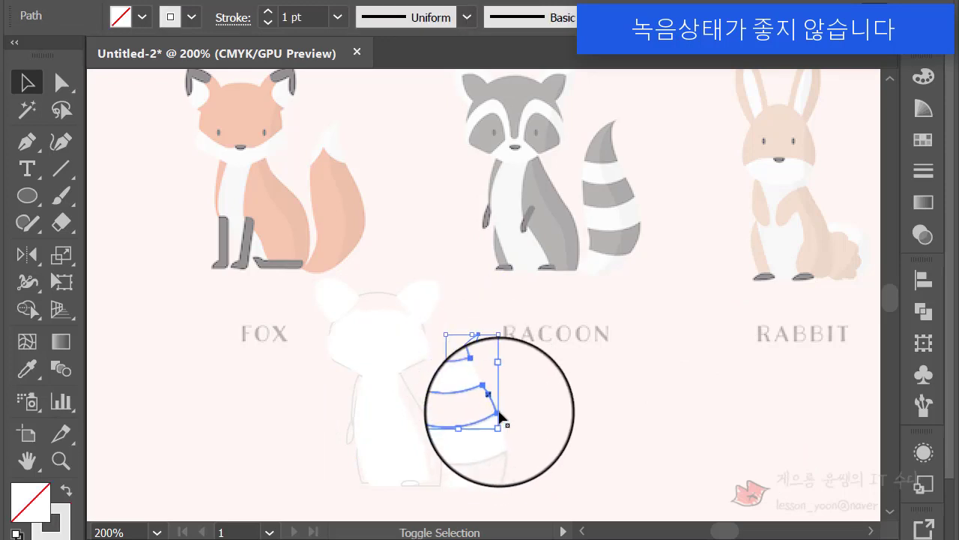
shift+click(505, 449)
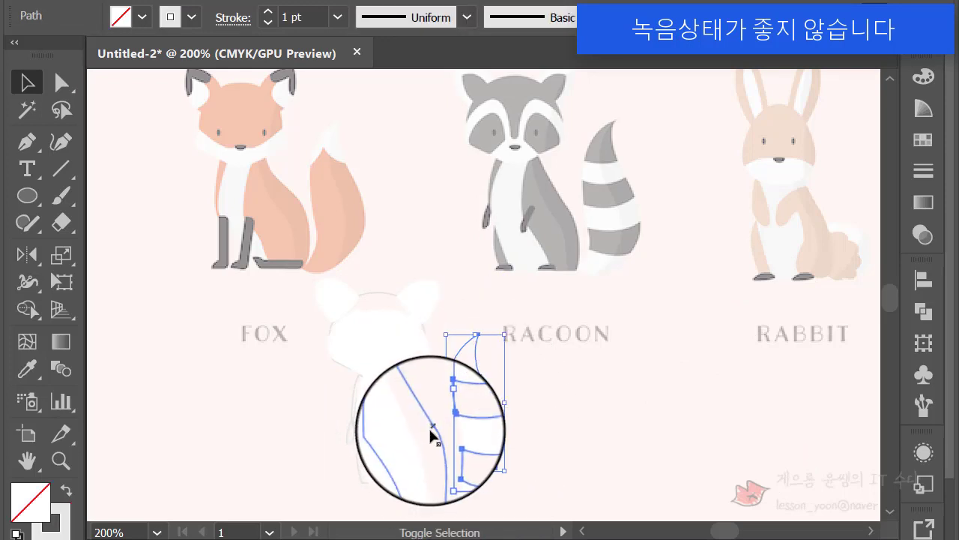
shift+click(432, 433)
shift+click(357, 403)
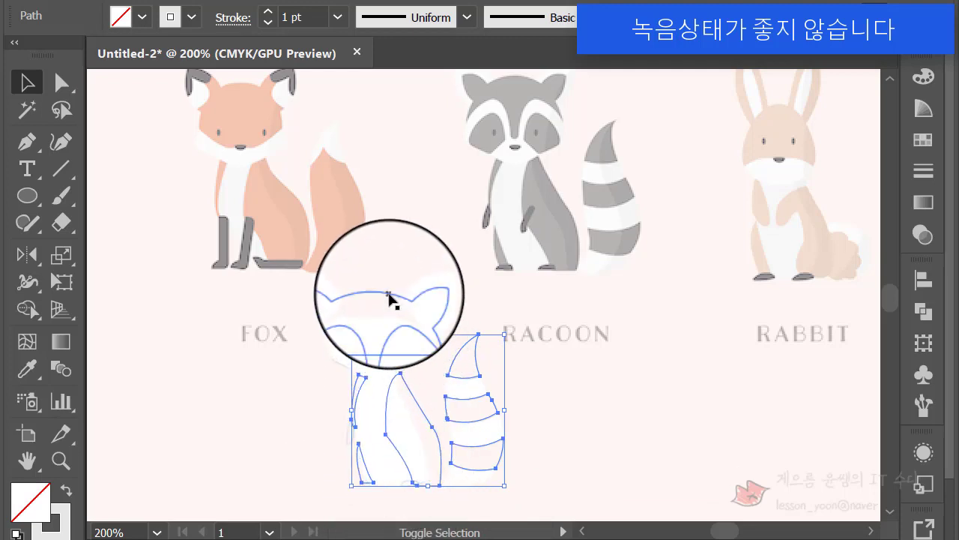
shift+click(389, 296)
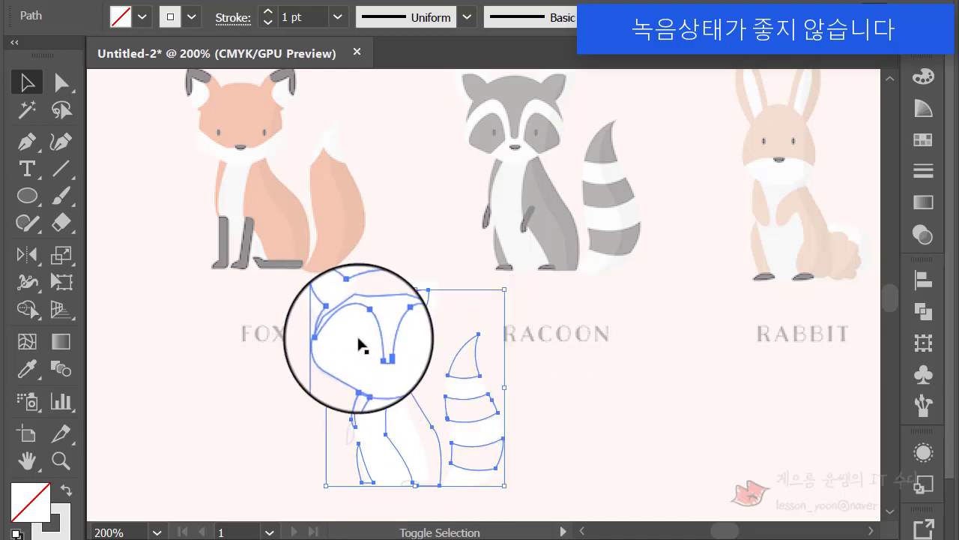
key(ctrl+g)
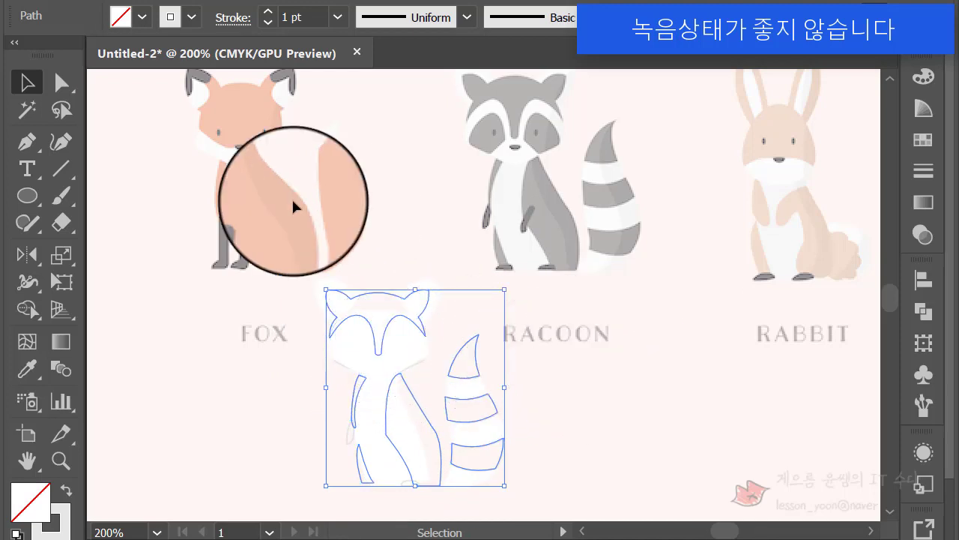
click(27, 368)
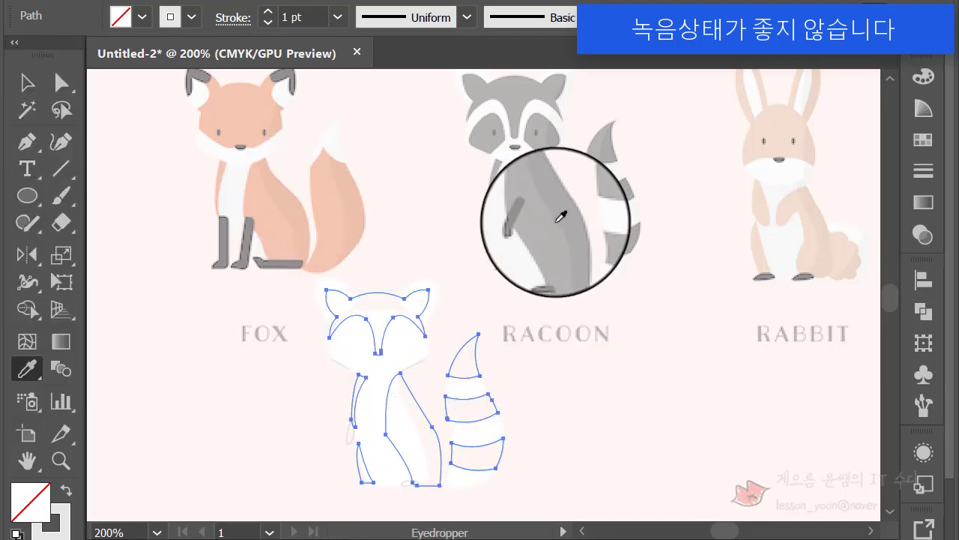
click(555, 232)
click(27, 82)
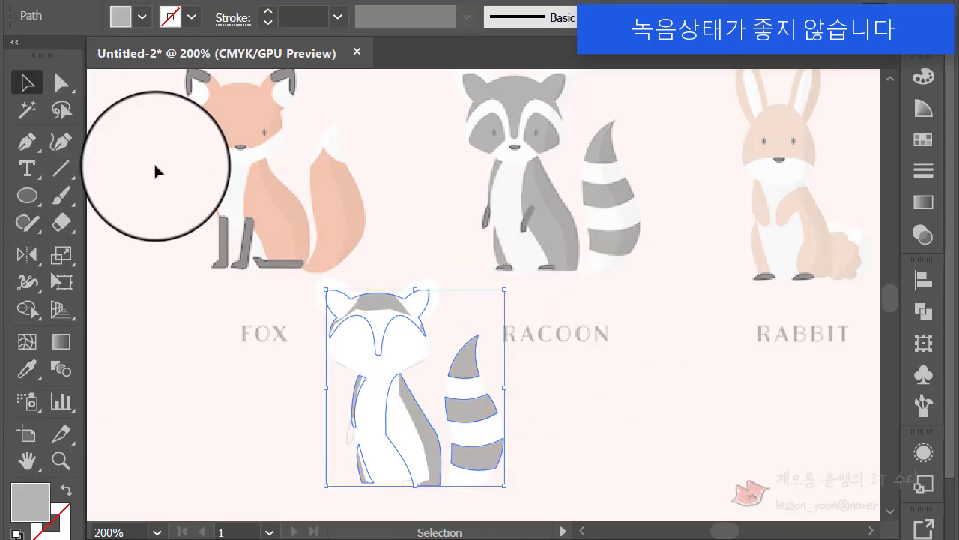
Bring the selected grey shapes to the front, and send the white face shape behind the eye patches.
right_click(370, 307)
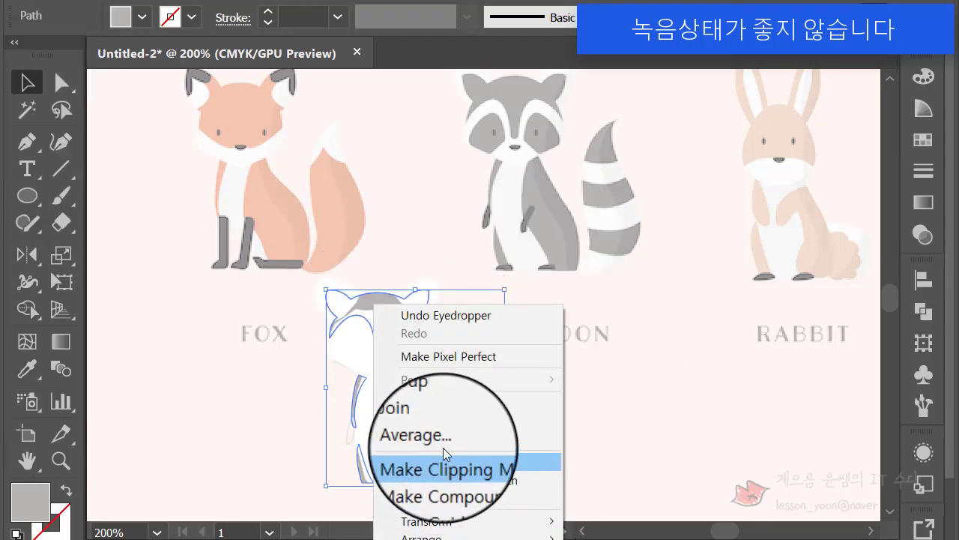
mouse_move(465, 537)
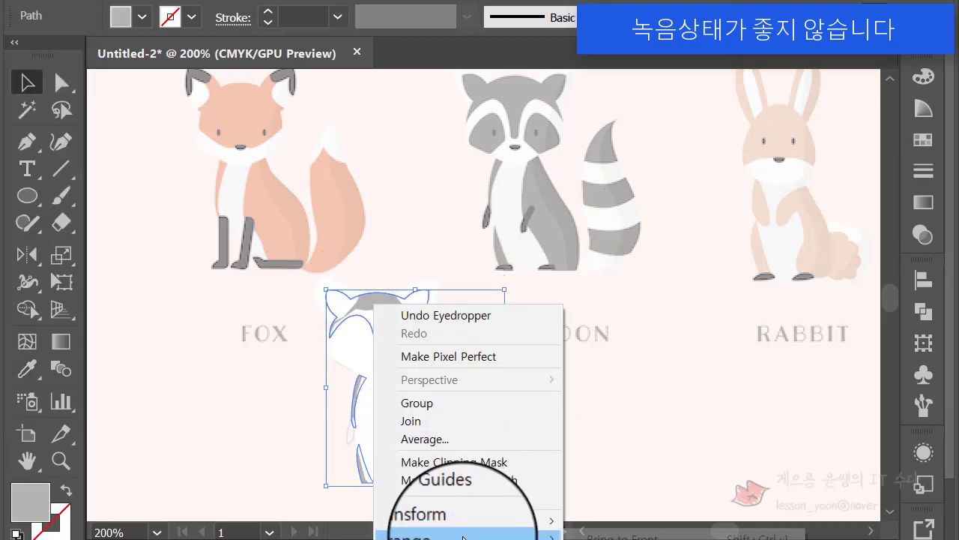
click(604, 536)
click(205, 461)
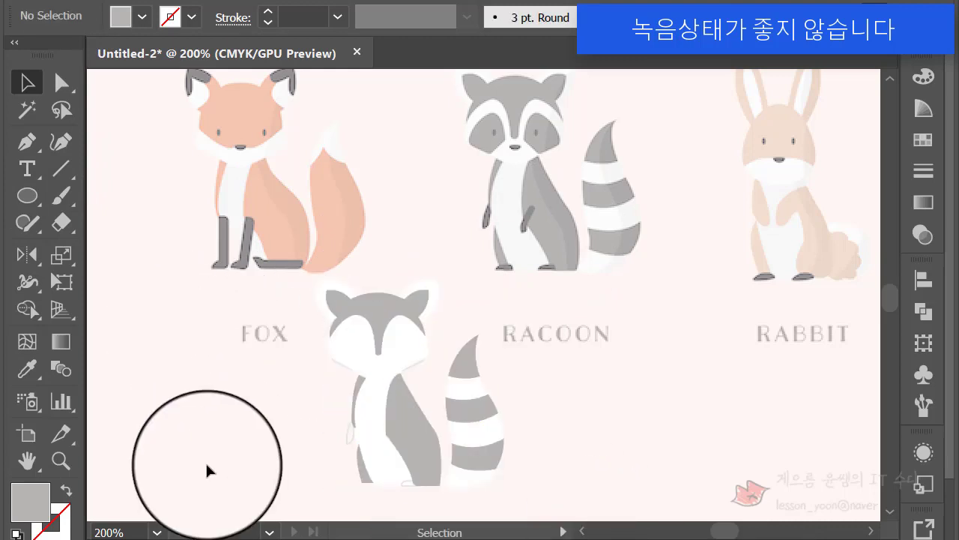
ctrl+click(371, 361)
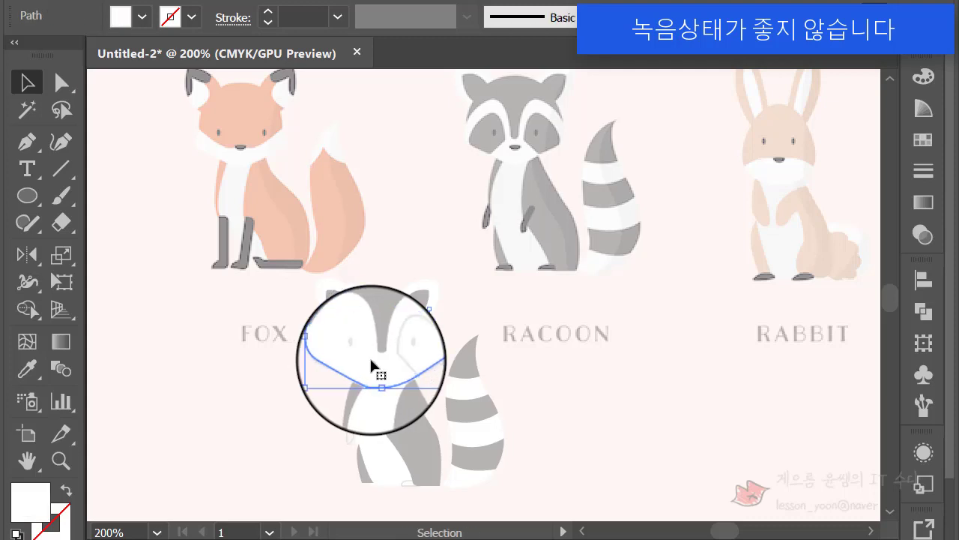
click(510, 401)
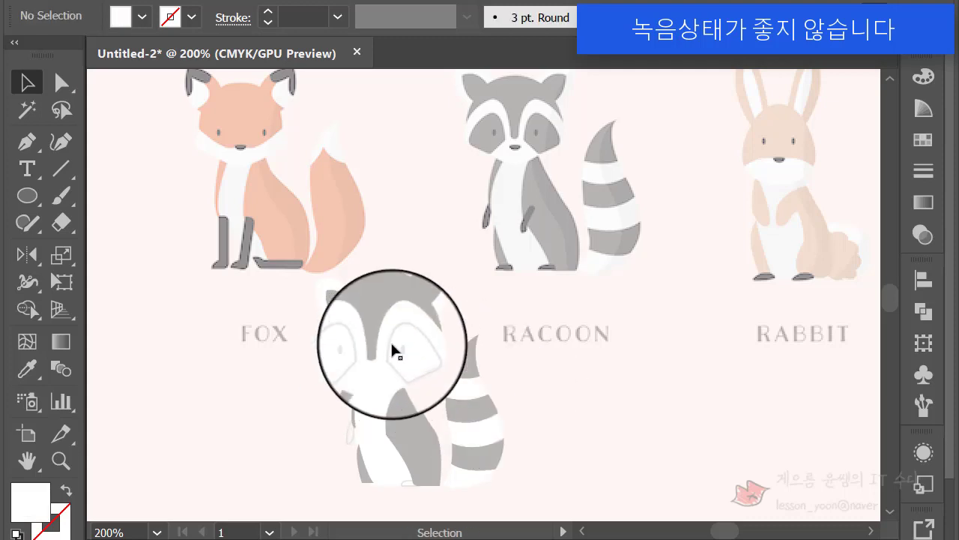
Select both eye patches of the traced raccoon, fill them with the grey sampled from its head, and deselect them.
shift+click(403, 337)
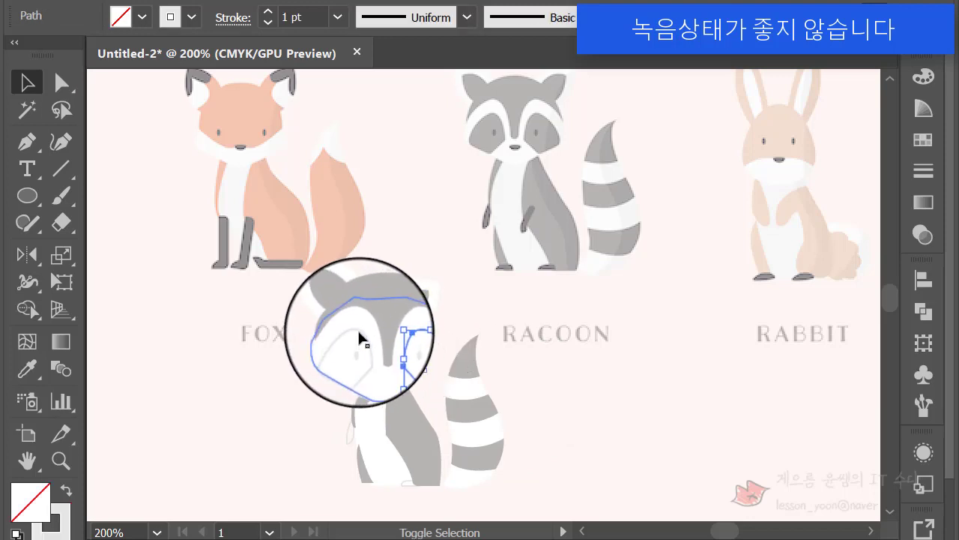
shift+click(360, 349)
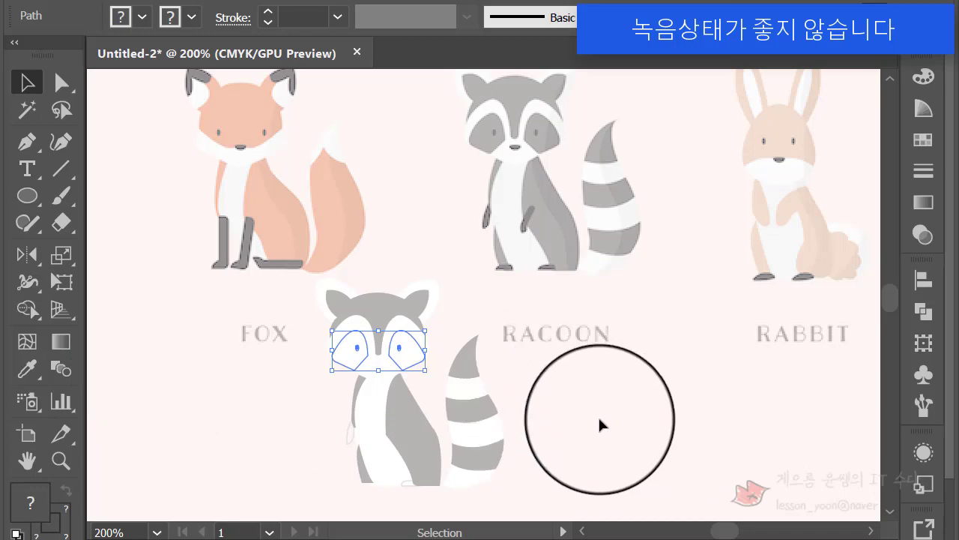
click(600, 425)
shift+click(371, 347)
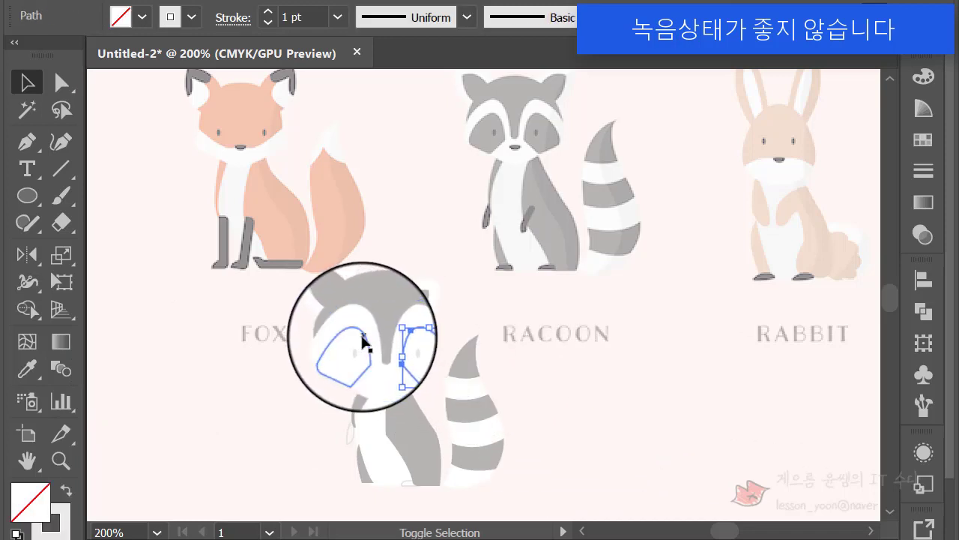
click(27, 369)
click(375, 294)
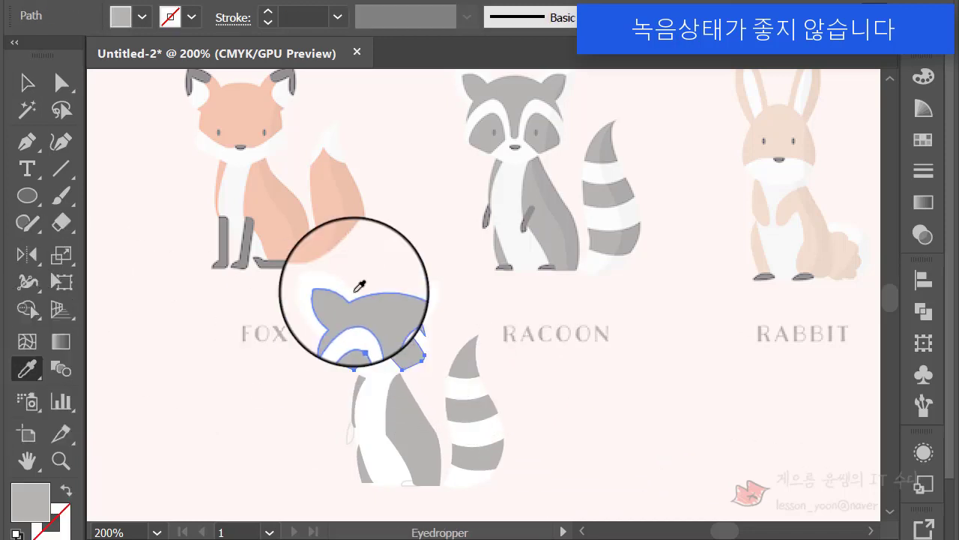
click(27, 82)
click(631, 434)
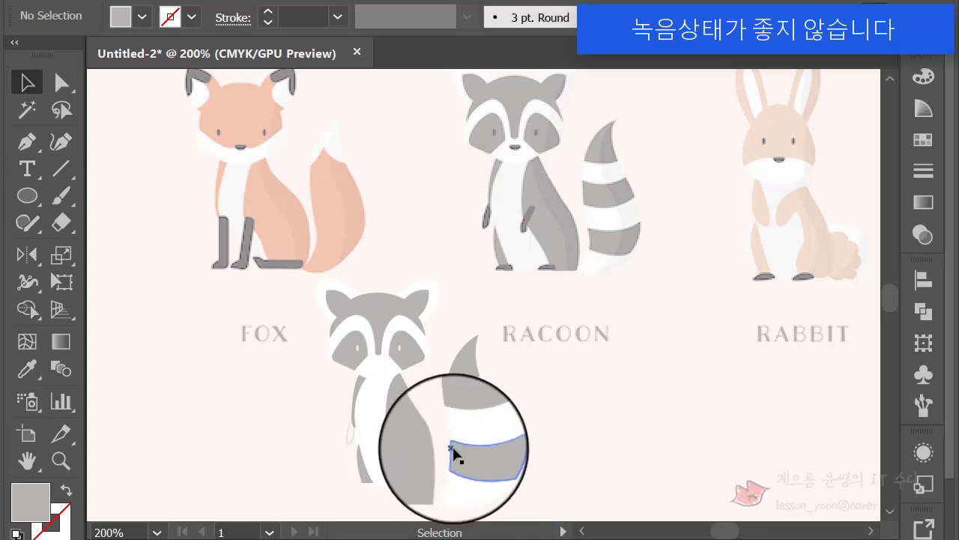
Send the traced raccoon's white belly shape backward, behind the arm outline, and deselect it.
click(413, 443)
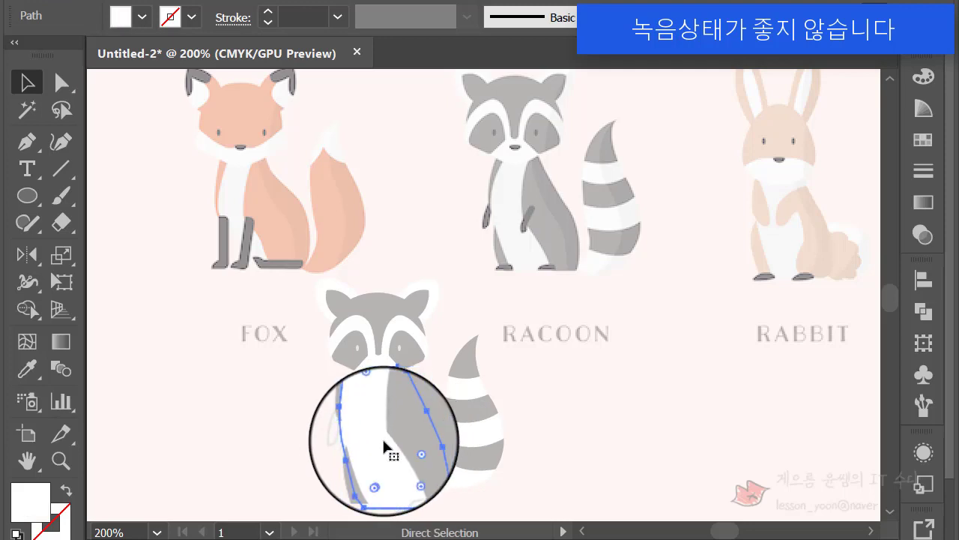
key(ctrl+[)
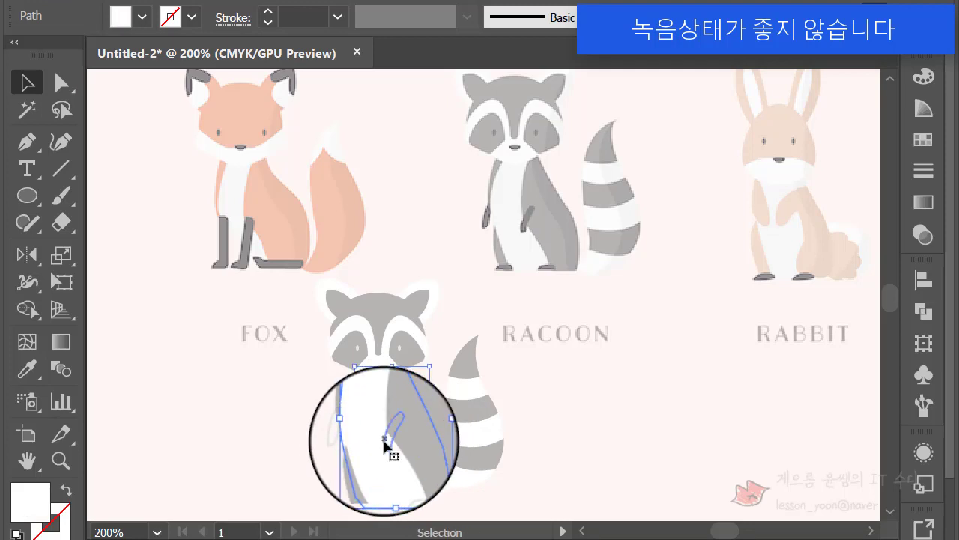
click(584, 405)
Select the traced raccoon's two arms and foot, and fill them with the darker grey sampled from the template raccoon's arm.
click(352, 442)
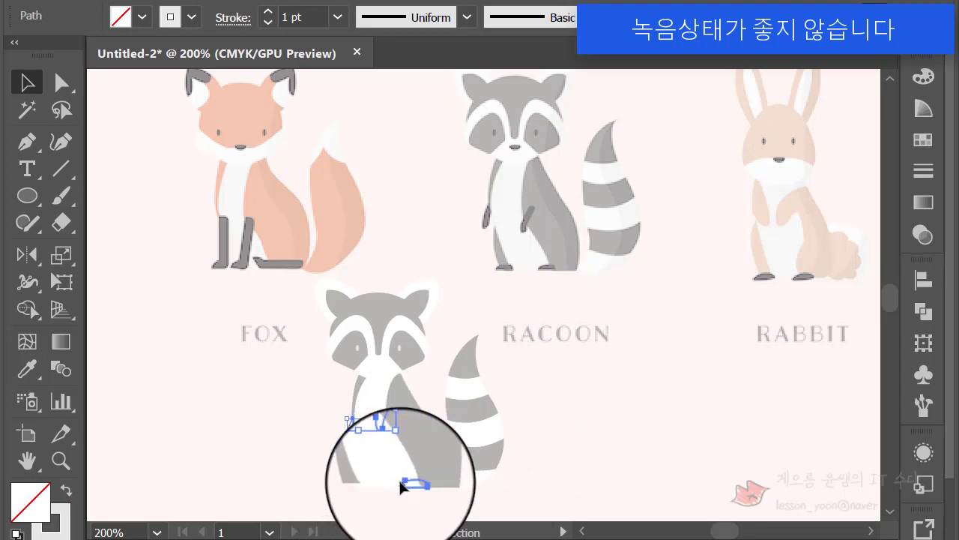
click(26, 371)
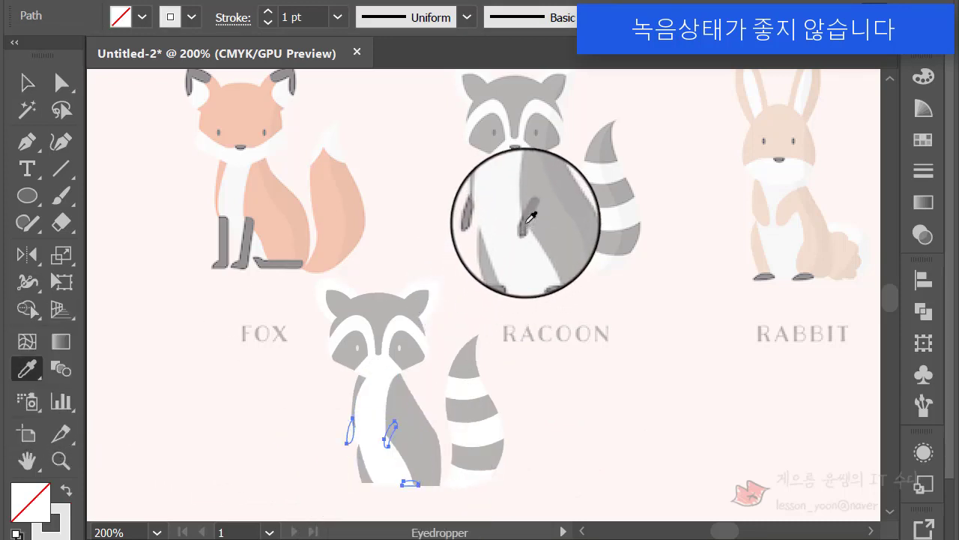
click(531, 216)
click(26, 82)
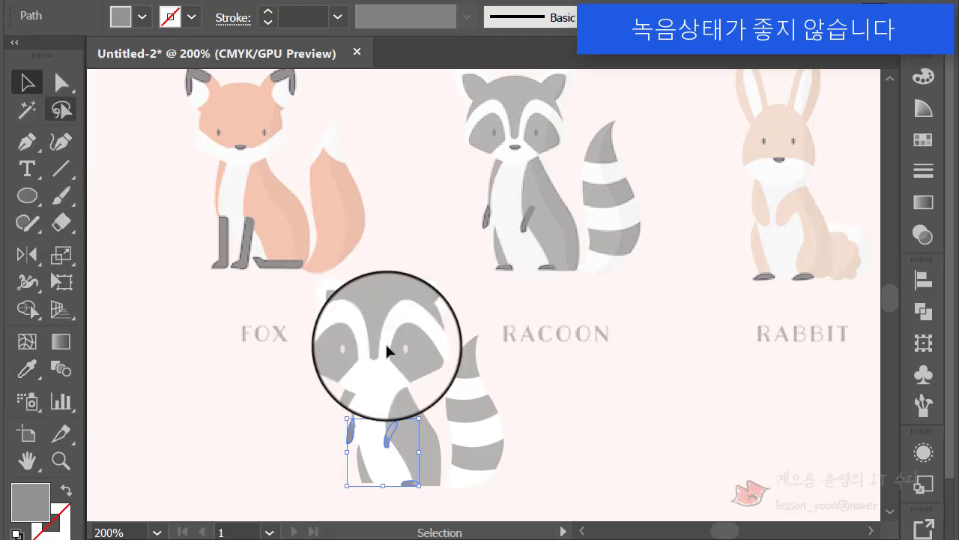
Bring the selected arms and foot to the front of the traced raccoon, and deselect them.
scroll(337, 432, down, 2)
scroll(354, 375, down, 5)
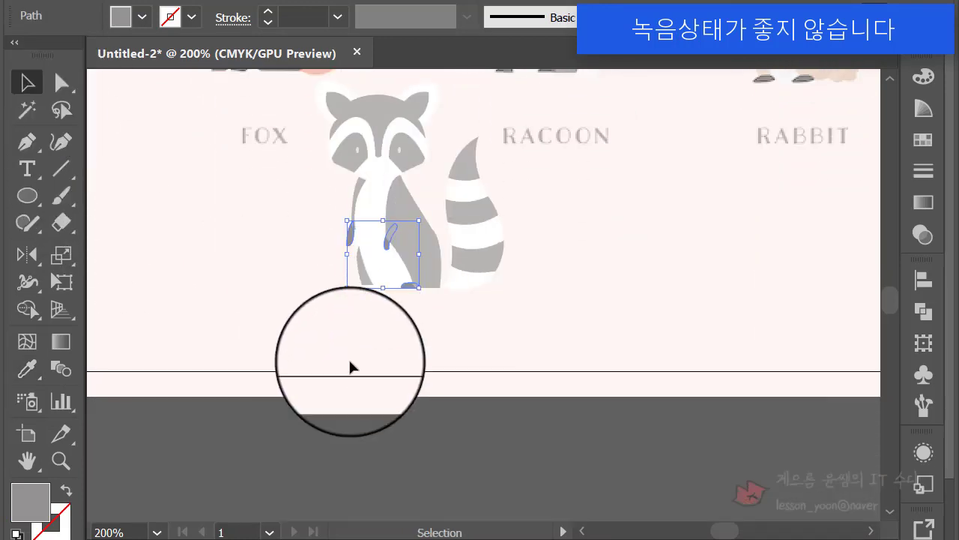
right_click(350, 238)
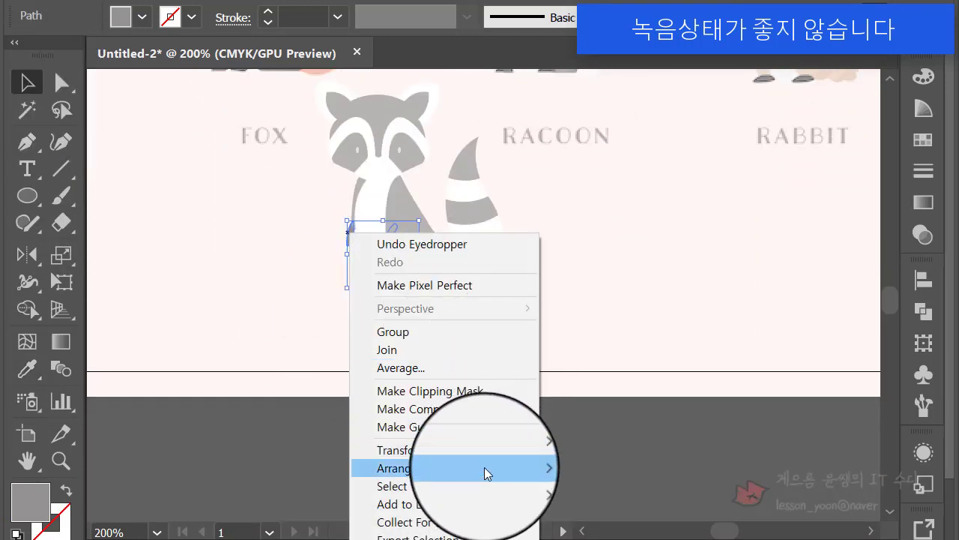
mouse_move(484, 468)
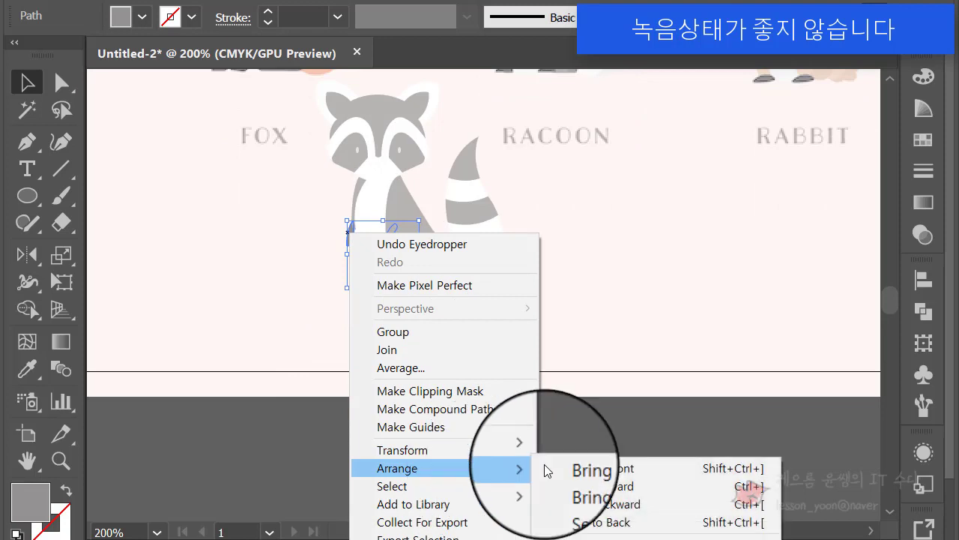
click(607, 467)
click(491, 411)
Draw a curved Pen path from the traced raccoon's chin to just below its body's lower corner, and swap its fill and stroke.
scroll(492, 411, up, 5)
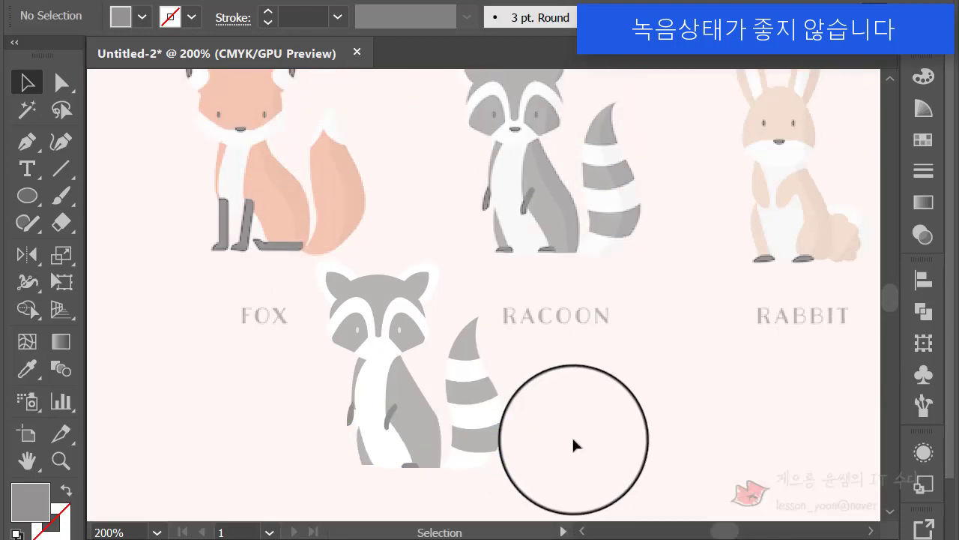
scroll(568, 446, down, 1)
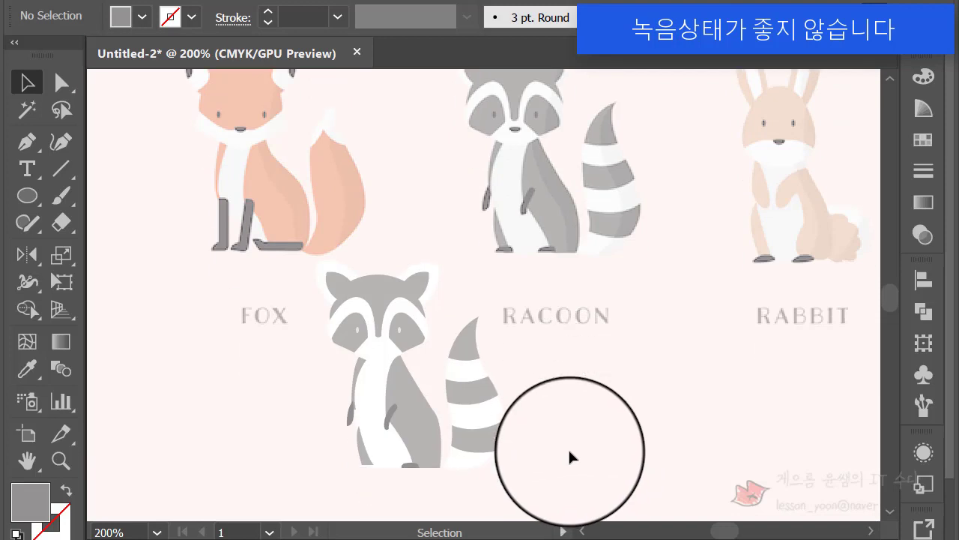
scroll(568, 447, up, 1)
scroll(568, 443, down, 1)
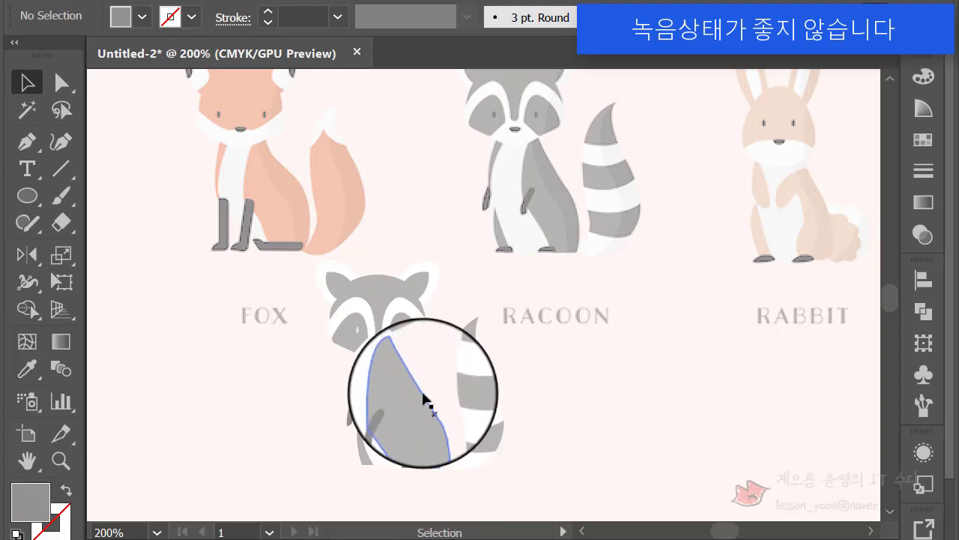
click(27, 139)
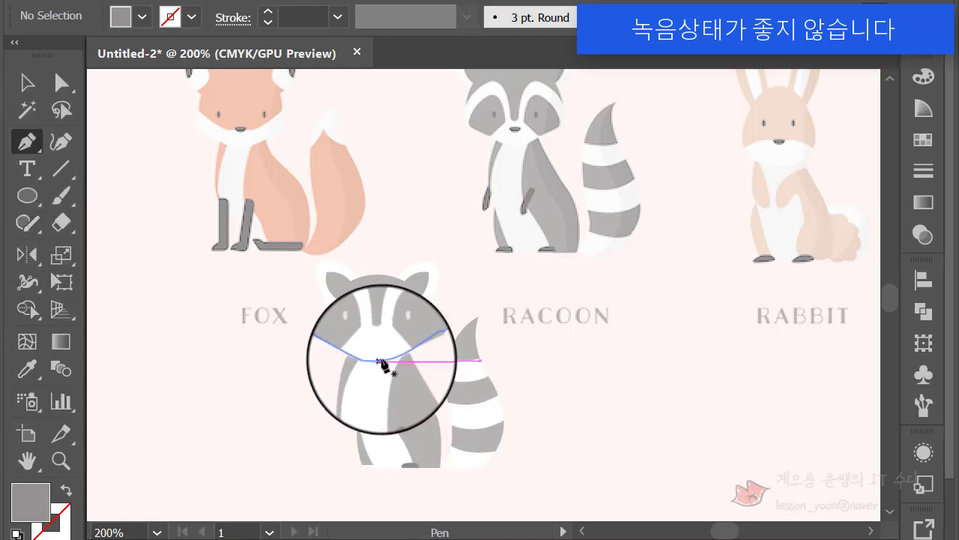
click(383, 360)
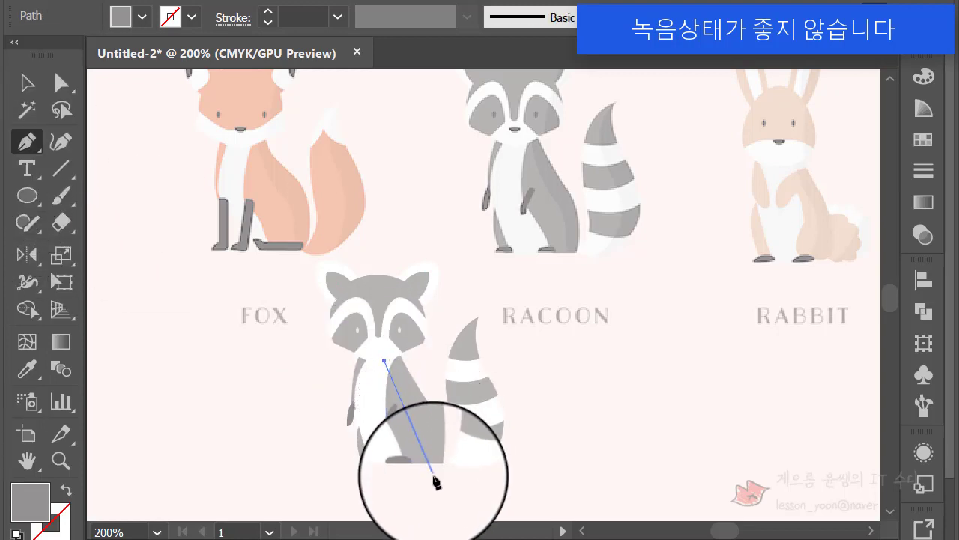
drag(439, 485, 447, 267)
scroll(450, 300, up, 3)
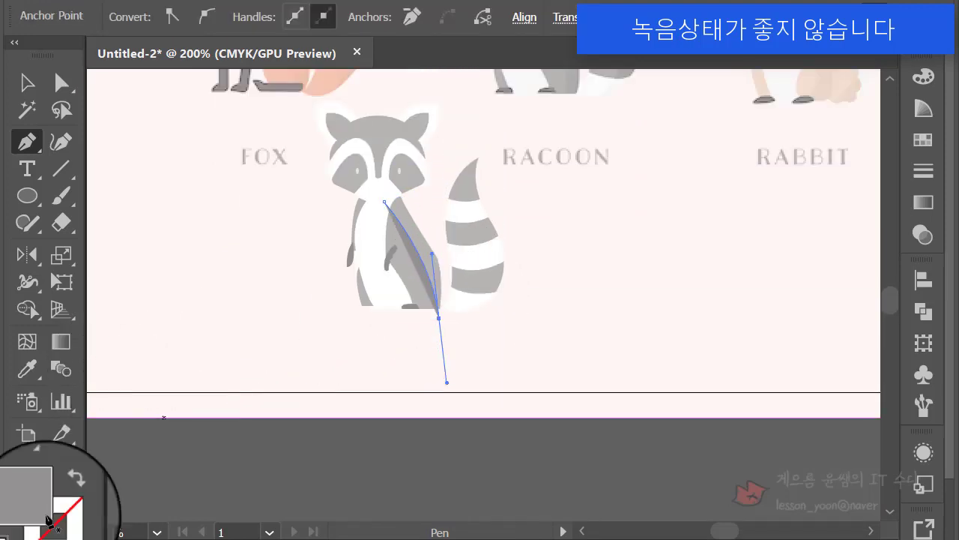
click(65, 489)
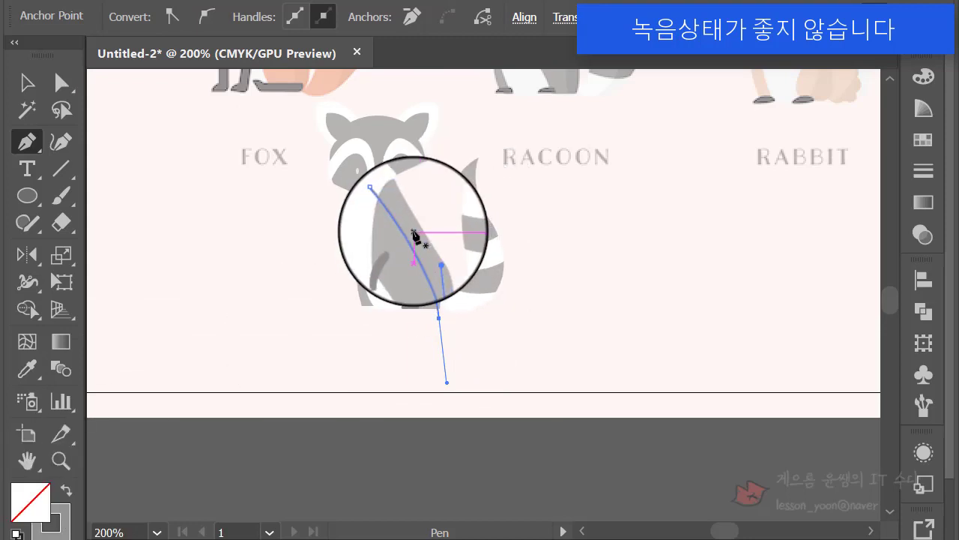
Select the traced raccoon's grey body and the curved path across it, divide the body along the path with Pathfinder Divide, and deselect.
click(27, 82)
shift+click(397, 245)
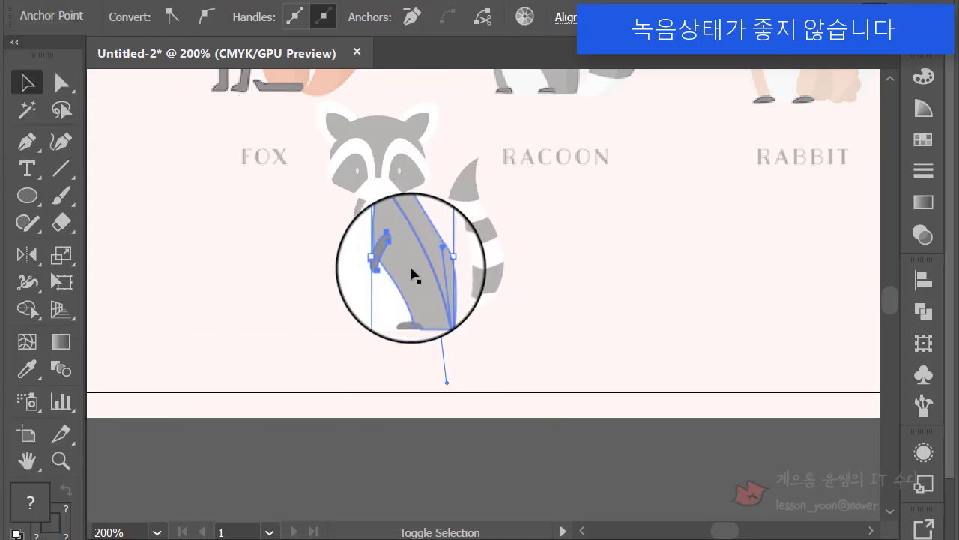
click(412, 267)
shift+click(418, 243)
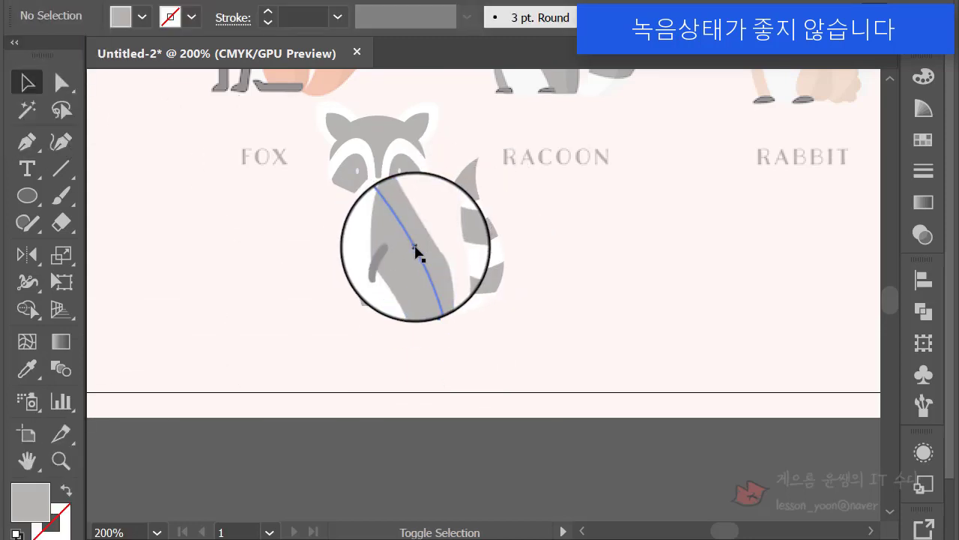
click(416, 246)
shift+click(408, 268)
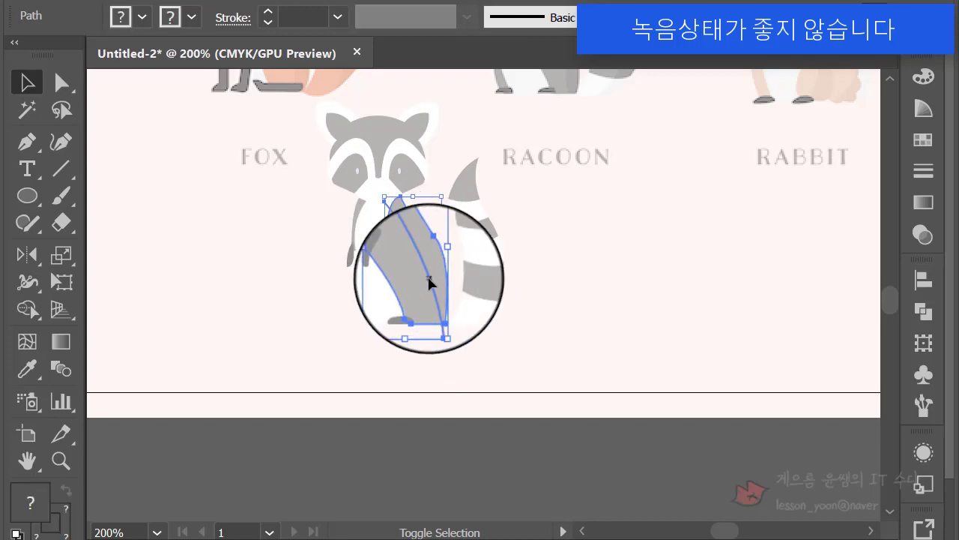
click(924, 311)
click(670, 380)
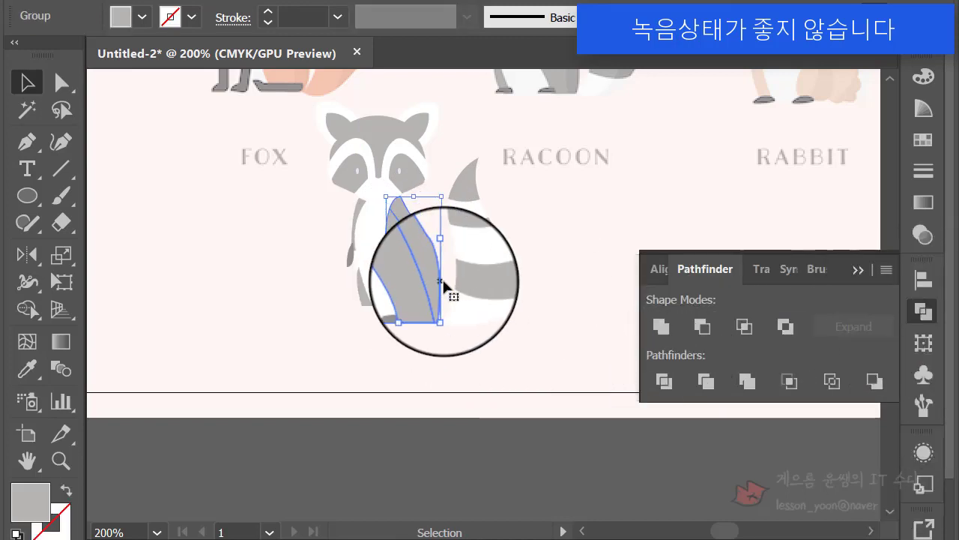
click(495, 366)
Isolate the divided body group, fill its outer back strip with a custom darker grey as shading, and exit isolation.
scroll(421, 303, up, 1)
double_click(420, 304)
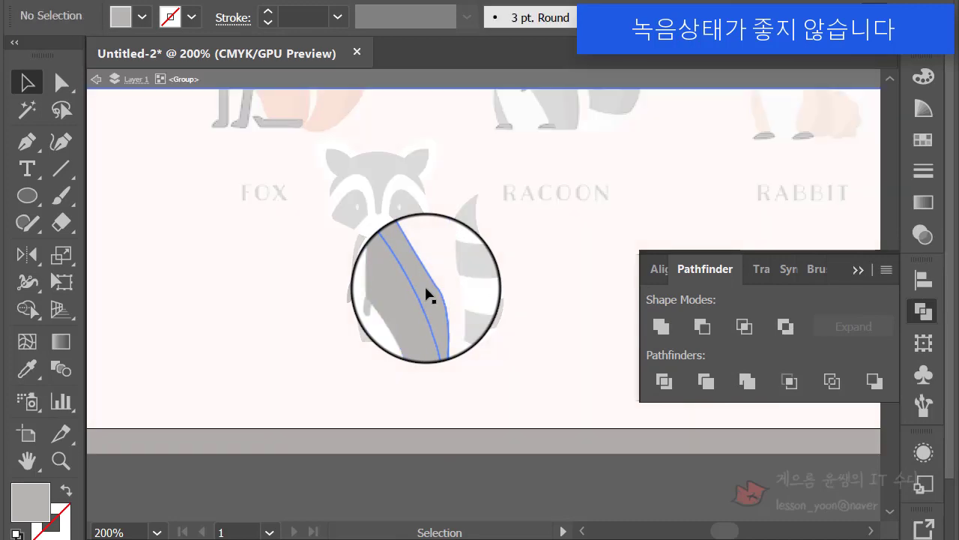
click(422, 296)
double_click(22, 503)
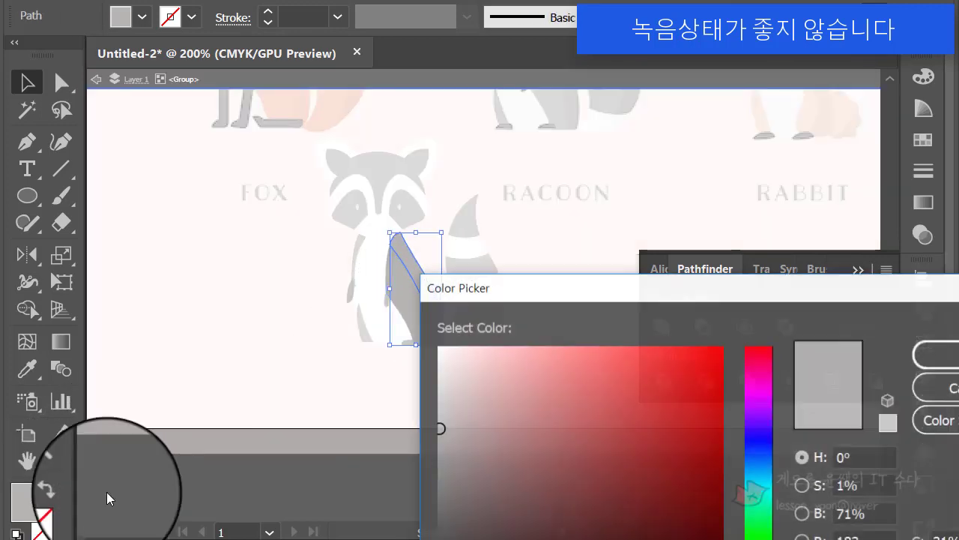
drag(547, 293, 596, 194)
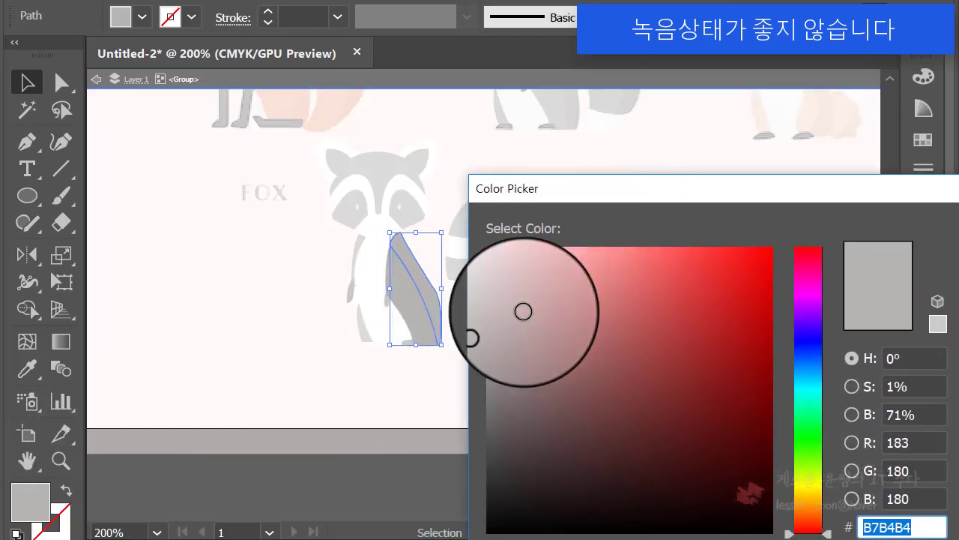
click(492, 372)
click(958, 258)
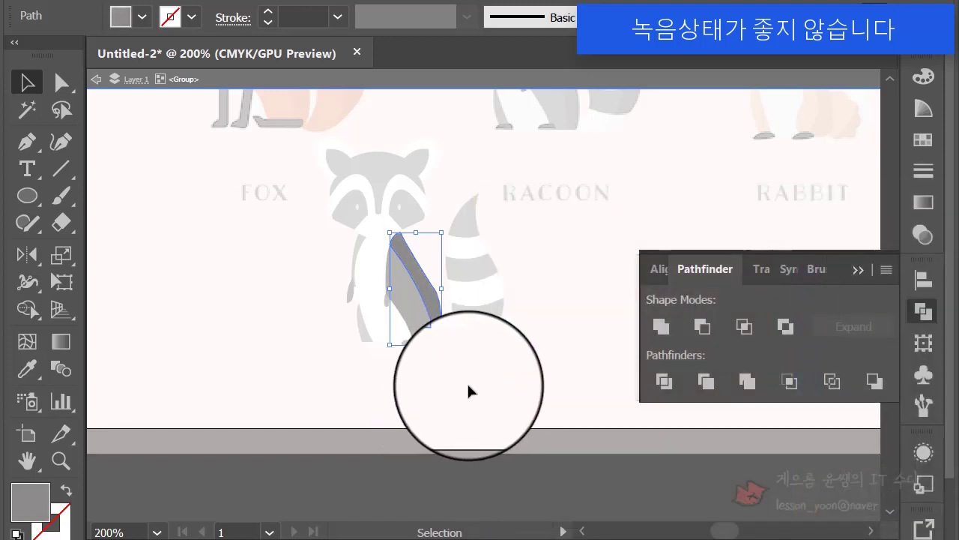
double_click(468, 383)
click(859, 270)
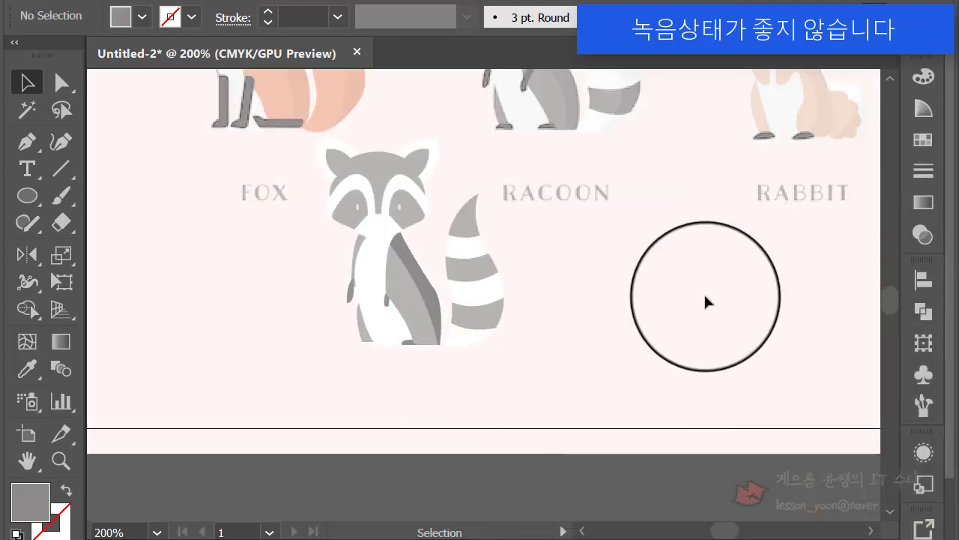
Select both of the traced raccoon's eyes, fill them with the dark grey sampled from the body's shading strip, and deselect them.
scroll(688, 309, up, 5)
scroll(688, 362, up, 1)
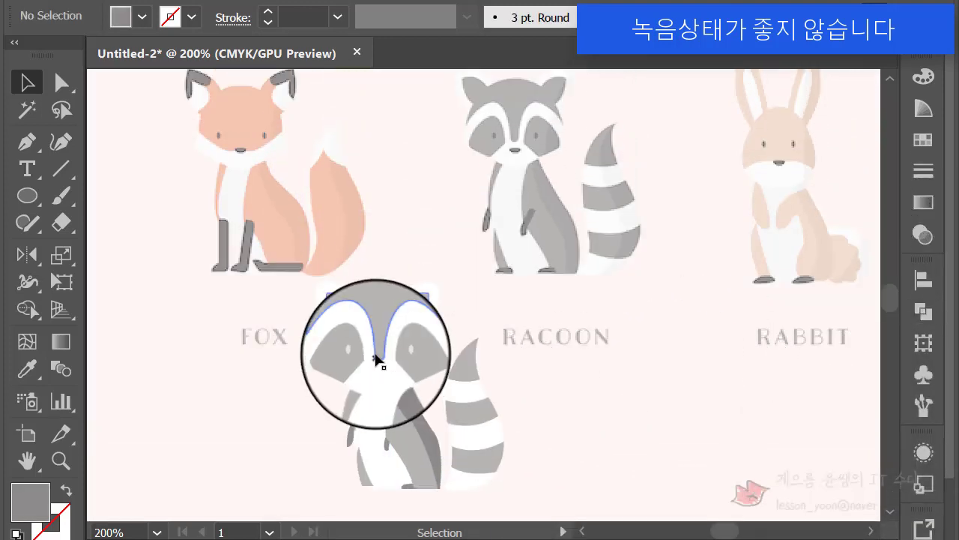
click(402, 363)
shift+click(401, 359)
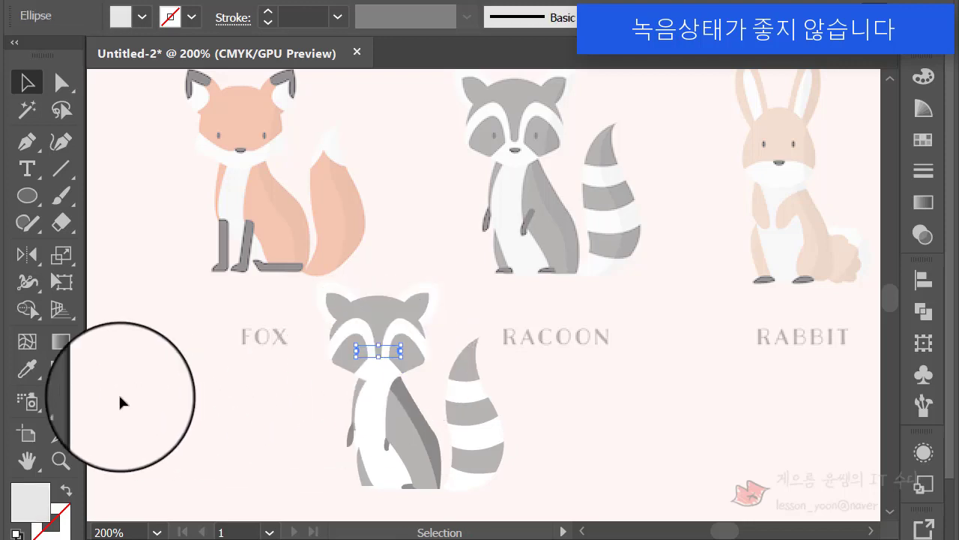
click(27, 369)
click(425, 412)
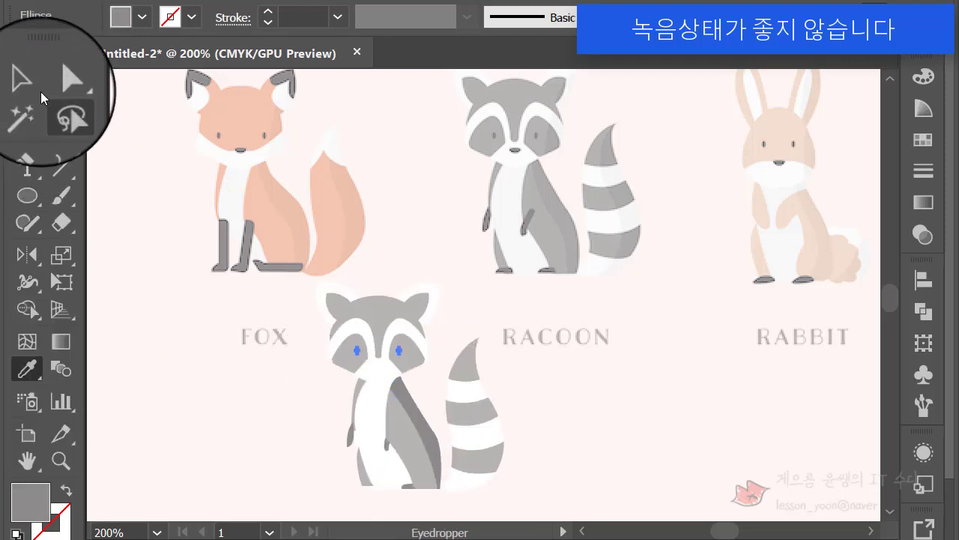
click(27, 82)
click(647, 454)
Select the traced raccoon's arm over the body together with its foot, bring both to the front, and deselect them.
scroll(651, 458, up, 2)
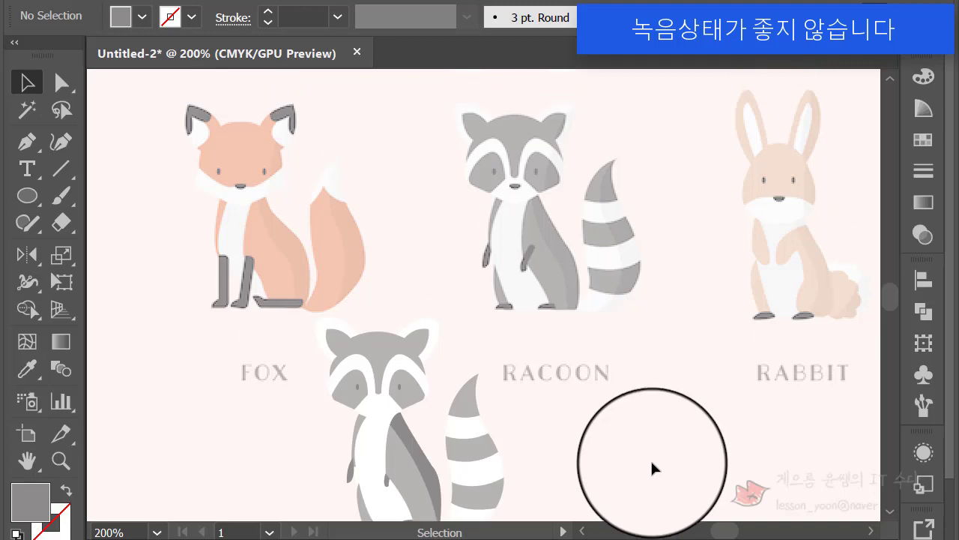
scroll(650, 458, down, 6)
shift+click(388, 376)
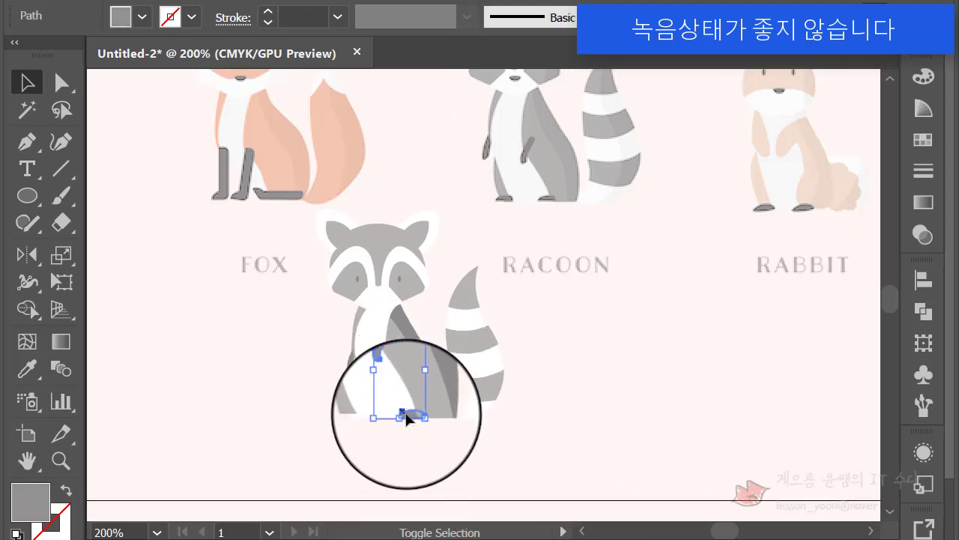
right_click(405, 412)
mouse_move(474, 334)
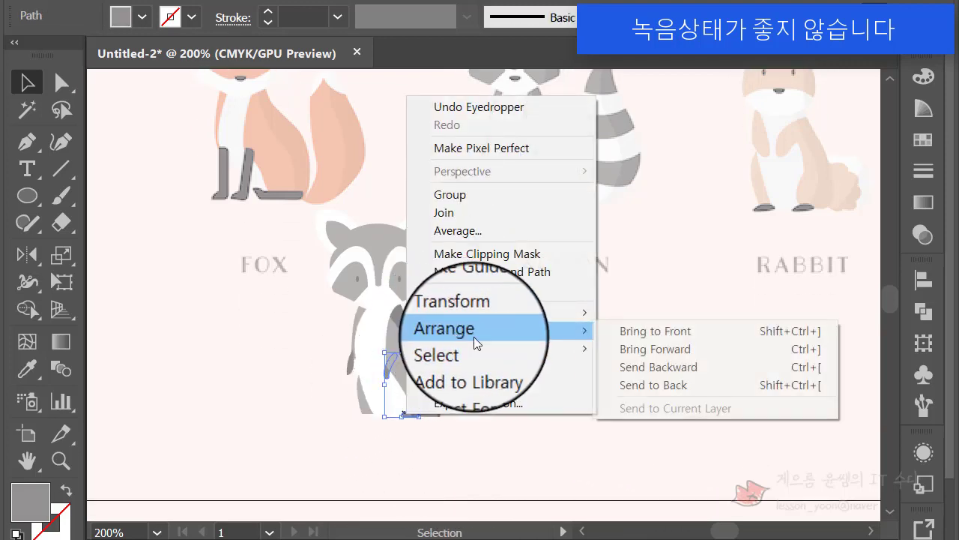
click(650, 331)
click(660, 444)
Duplicate the traced raccoon's foot horizontally to below its other leg, and deselect the copy.
scroll(664, 450, up, 3)
scroll(664, 449, down, 3)
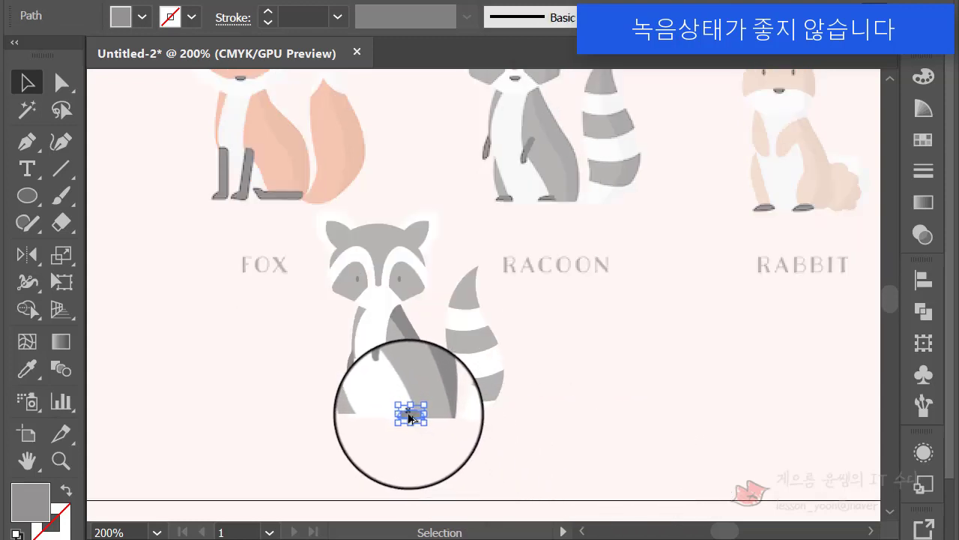
drag(409, 416, 362, 417)
click(613, 443)
scroll(609, 443, up, 2)
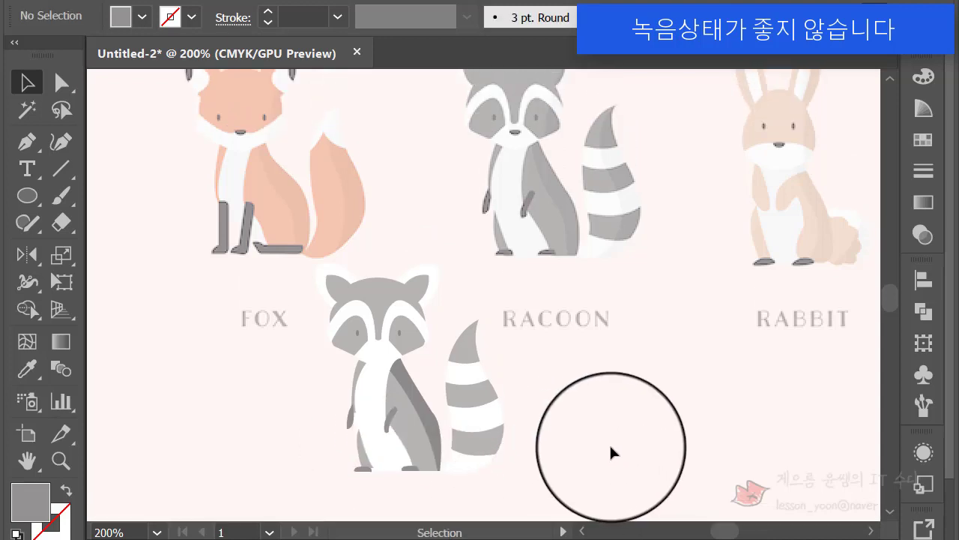
Draw a small flat dark grey ellipse as the traced raccoon's nose, centred below the eyes, and deselect it.
scroll(582, 450, up, 1)
scroll(582, 450, down, 1)
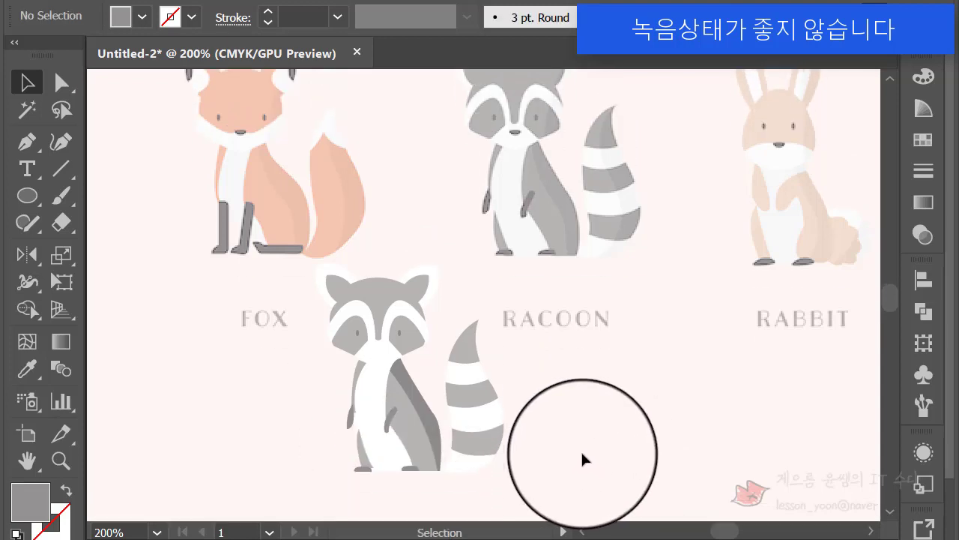
click(27, 195)
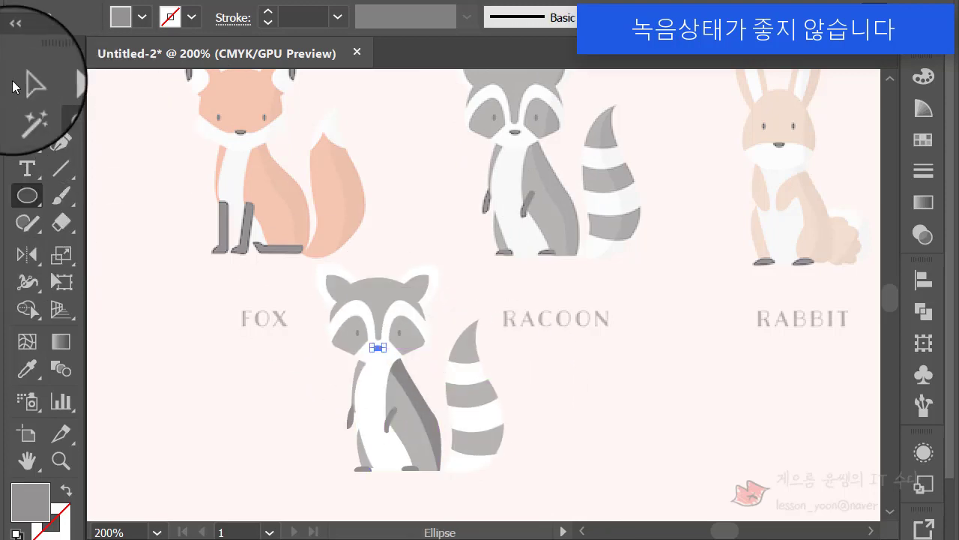
click(27, 82)
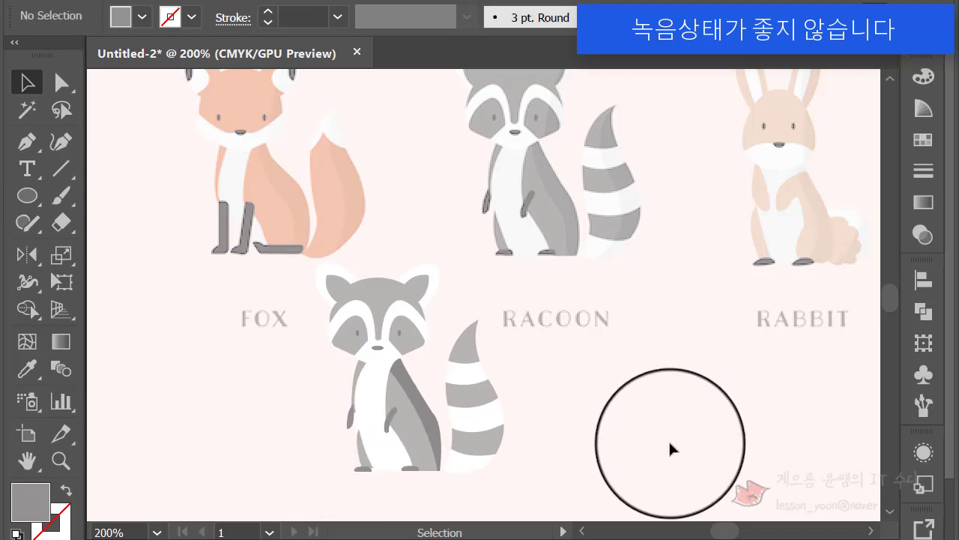
scroll(669, 441, down, 1)
Isolate the body group, try two grey swatches as the shading strip's fill, ending on the lighter one, and exit isolation.
click(431, 410)
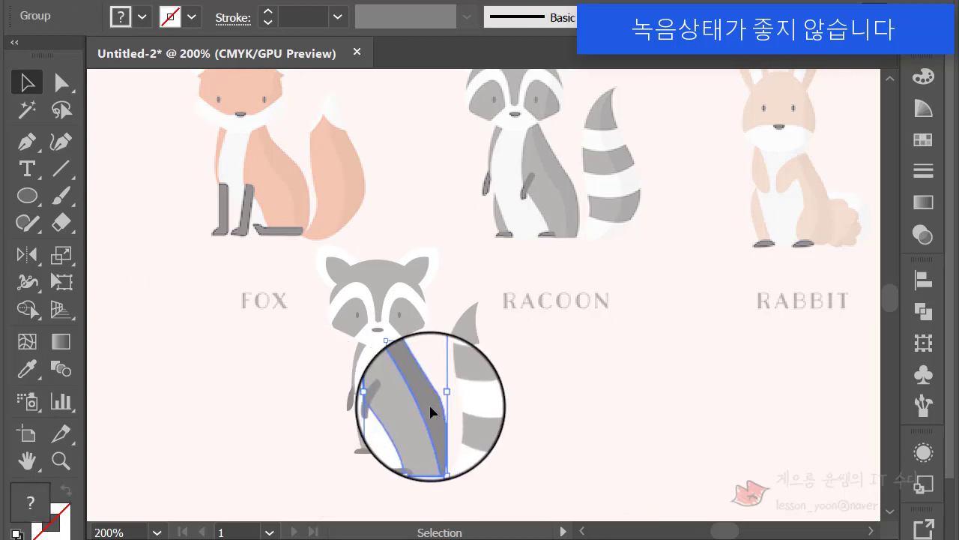
double_click(429, 402)
click(429, 402)
click(141, 15)
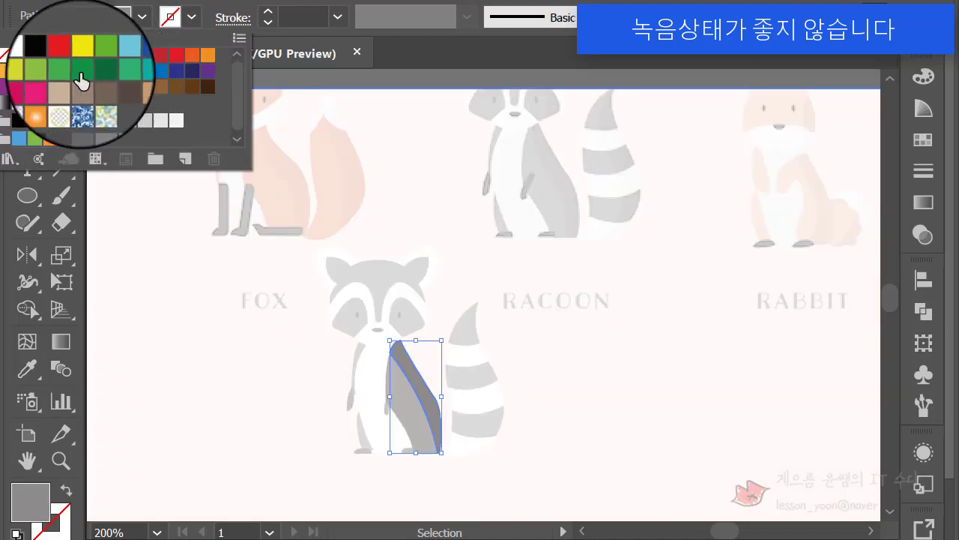
click(113, 119)
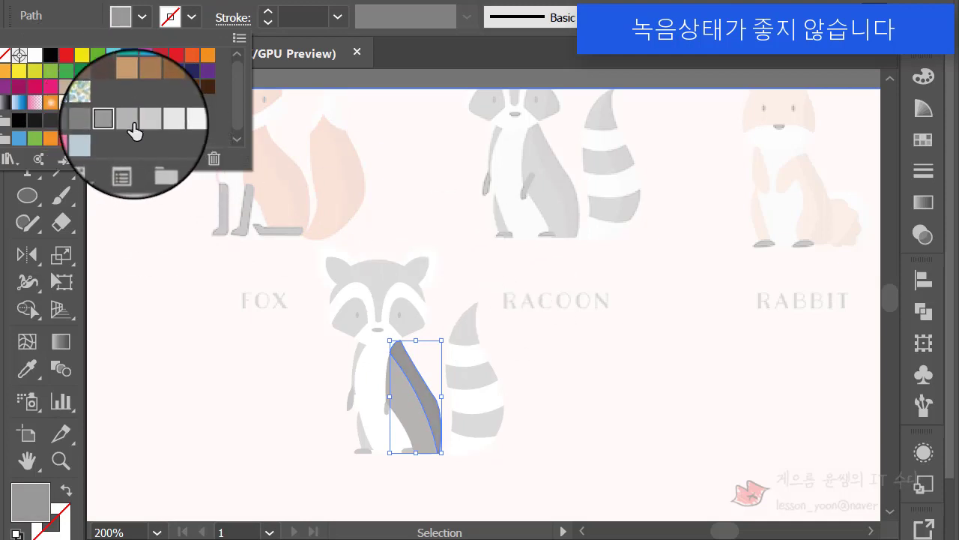
click(132, 123)
double_click(607, 396)
click(685, 415)
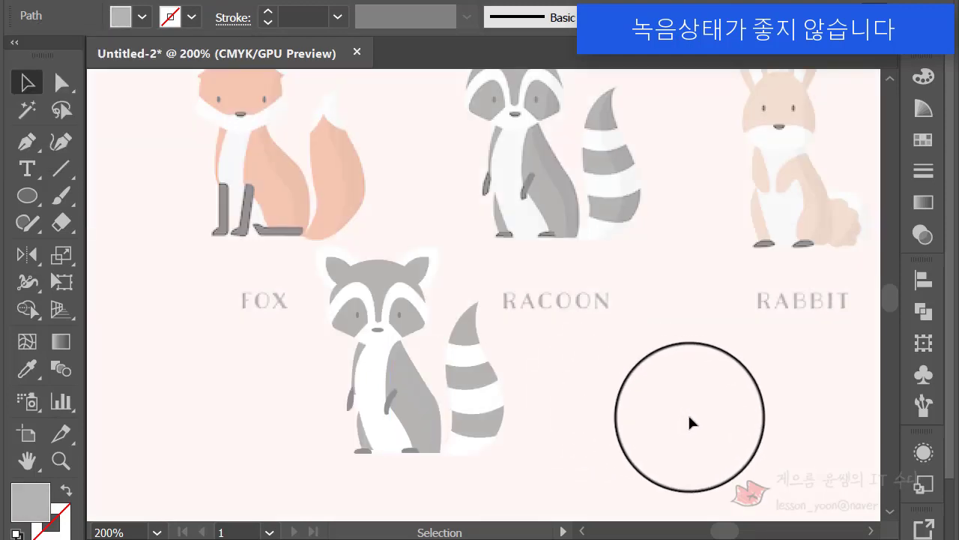
Isolate the traced raccoon's body group, fill the shading strip with a custom grey slightly darker than the body, and exit isolation.
click(426, 414)
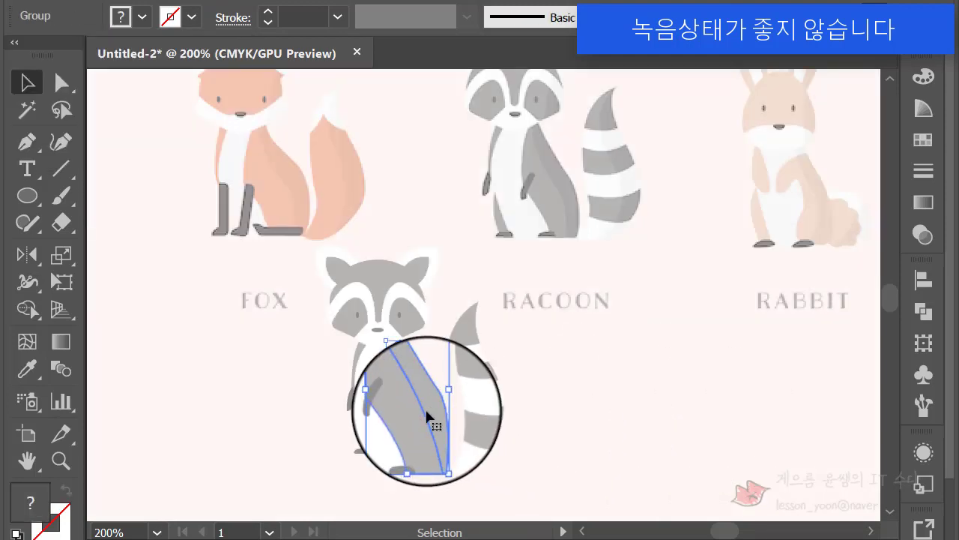
click(141, 17)
double_click(30, 502)
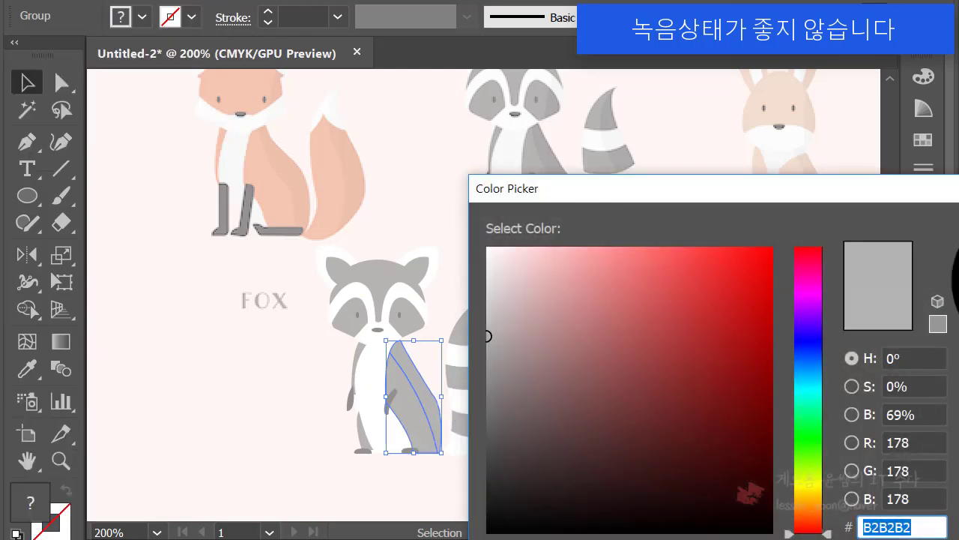
key(Return)
double_click(422, 392)
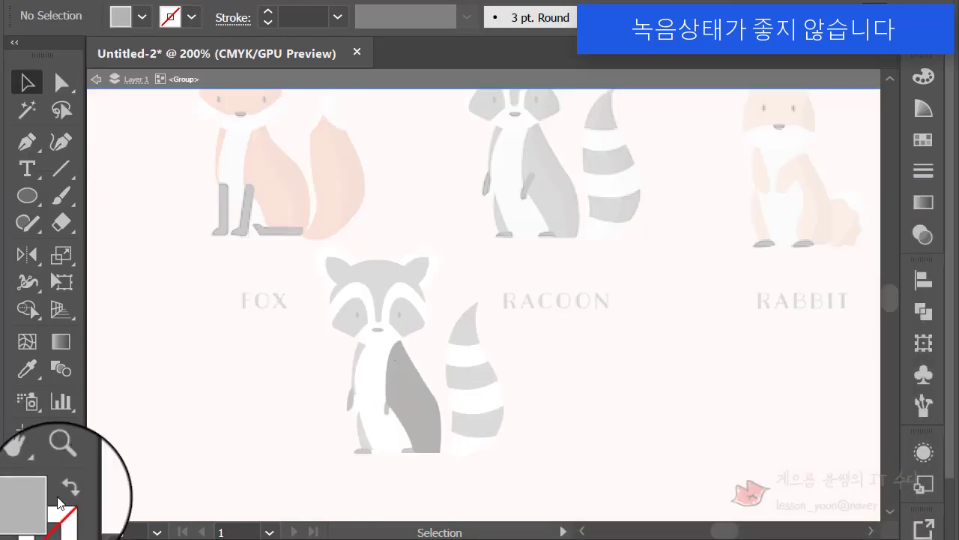
click(432, 399)
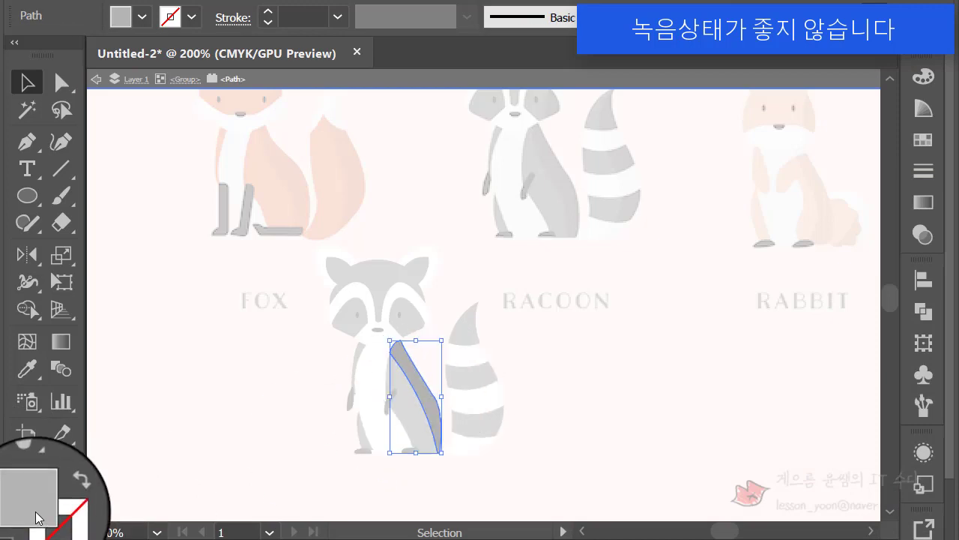
double_click(36, 517)
drag(491, 357, 489, 360)
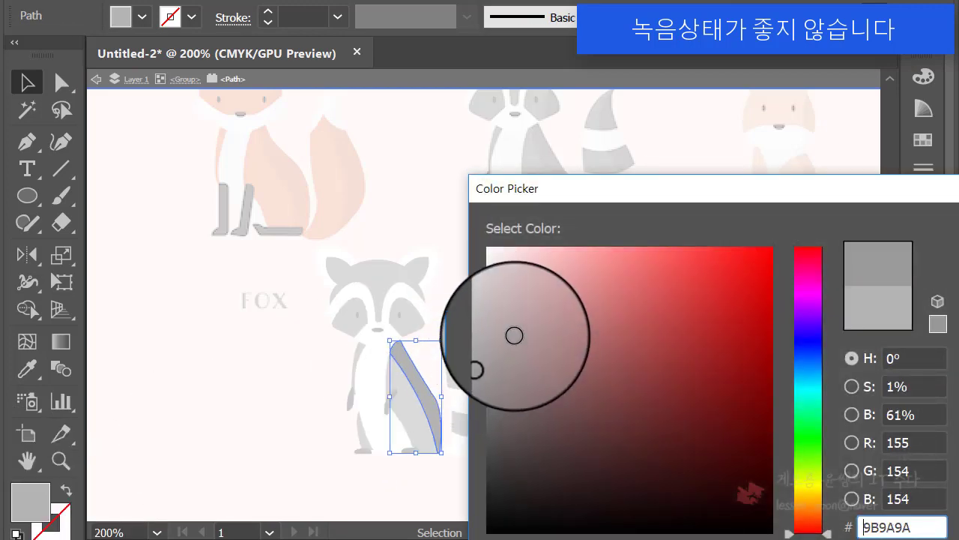
click(490, 350)
click(958, 264)
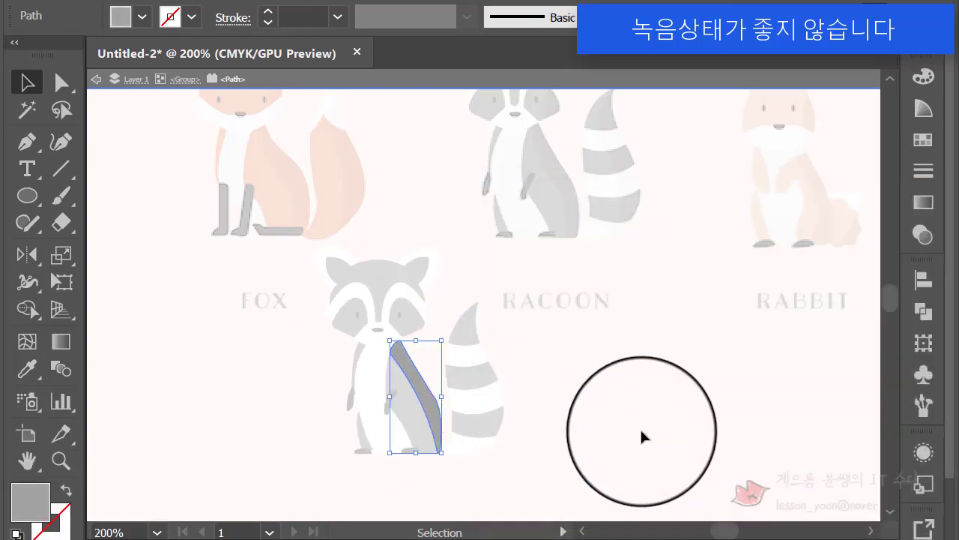
double_click(640, 427)
scroll(660, 438, up, 1)
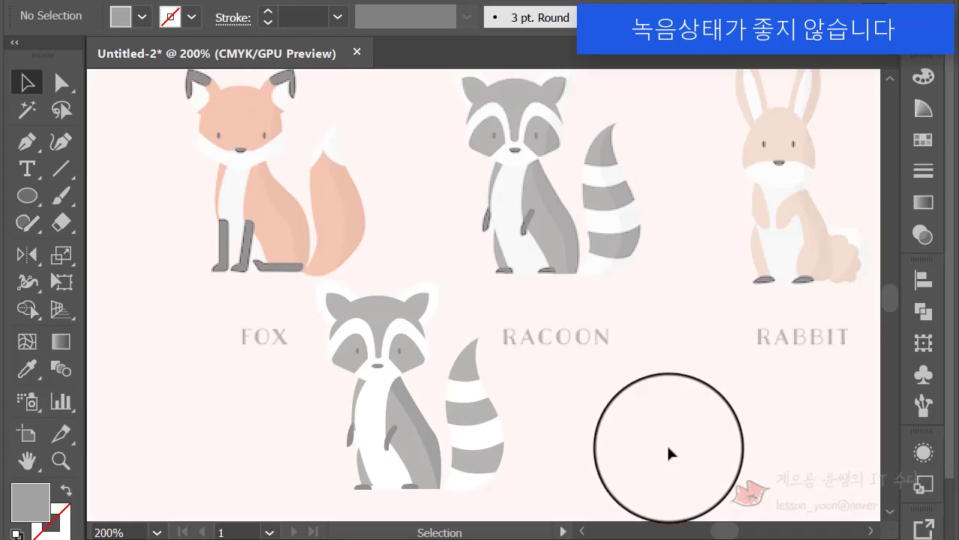
Compare the traced raccoon with the template raccoon, and examine the template's feet and body edges up close at 800%.
scroll(667, 448, down, 2)
scroll(665, 446, up, 1)
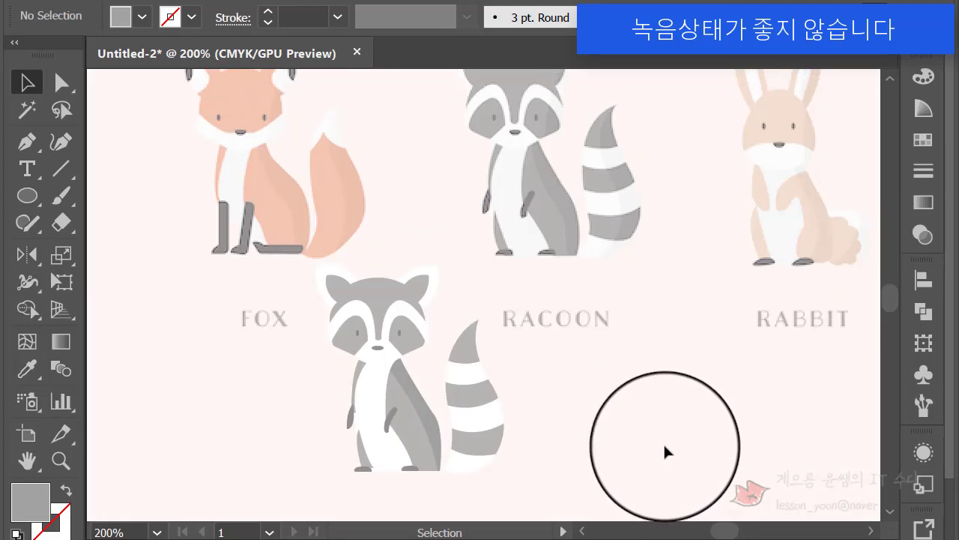
scroll(663, 452, up, 2)
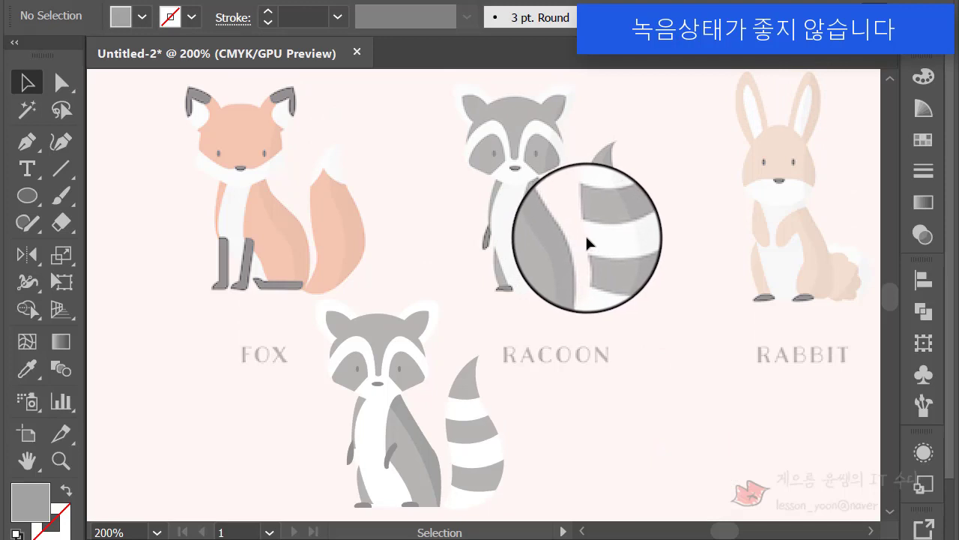
key(ctrl+equal)
key(ctrl+equal)
key(ctrl+equal)
key(ctrl+equal)
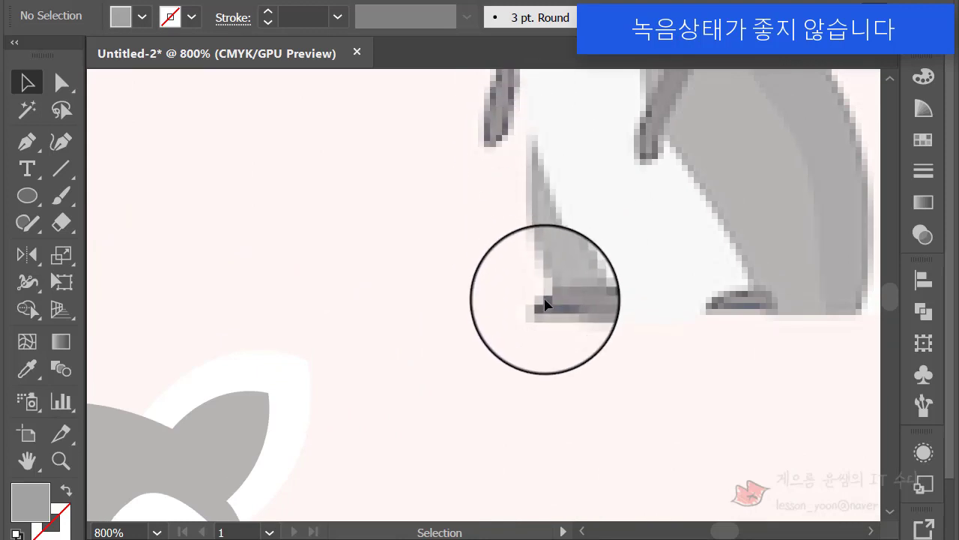
key(ctrl+minus)
key(ctrl+minus)
key(ctrl+minus)
key(ctrl+minus)
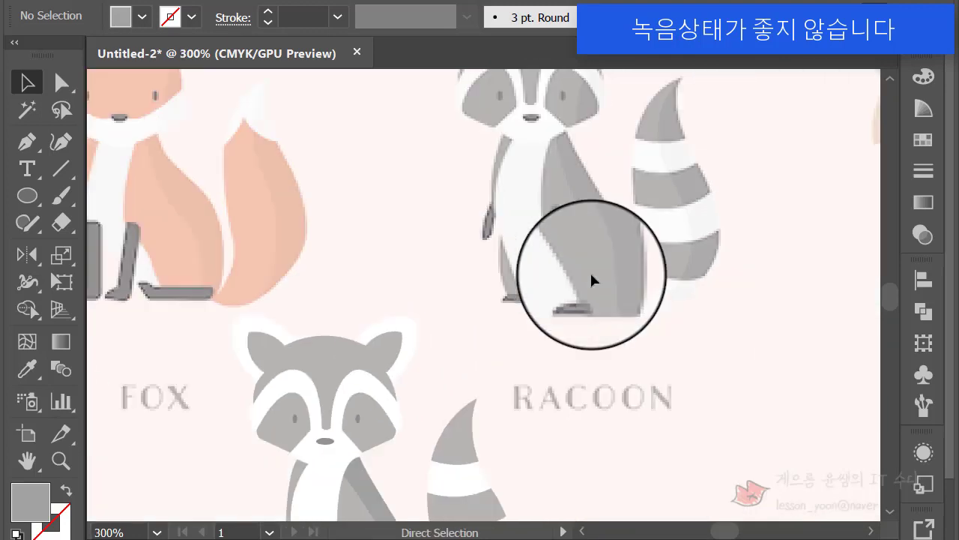
scroll(595, 292, down, 2)
scroll(590, 311, up, 1)
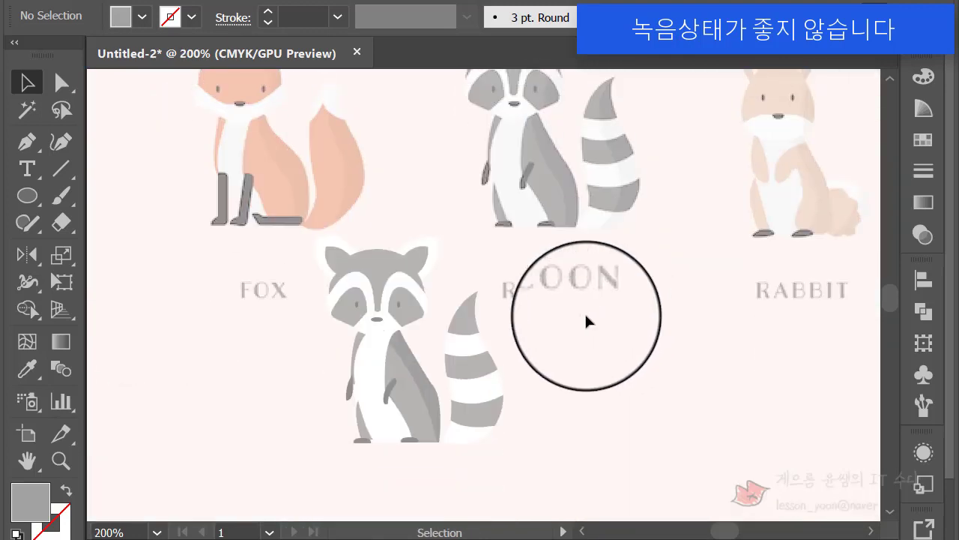